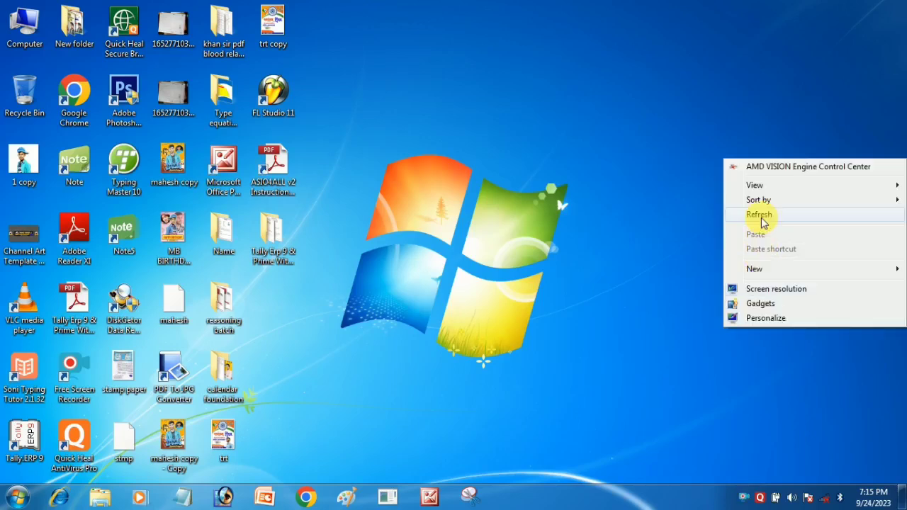
Refresh the desktop and start Microsoft Office Excel 2007
left_click(761, 216)
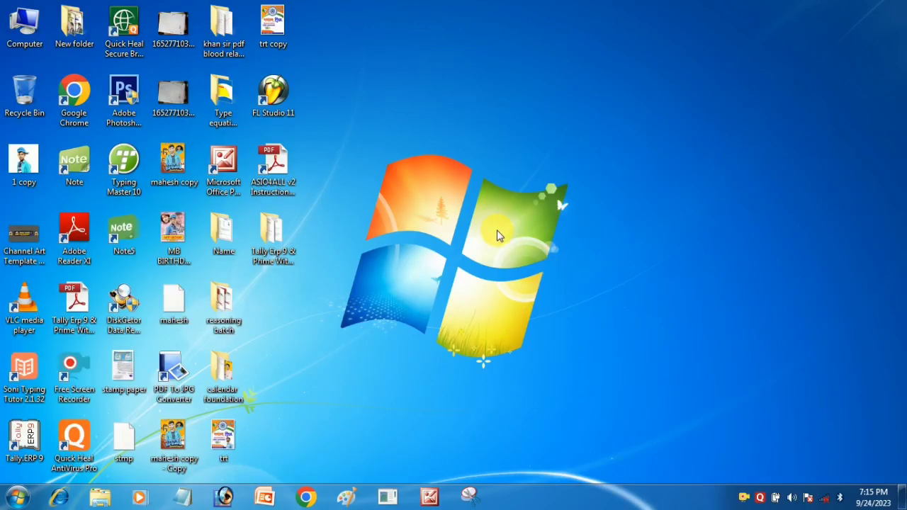
left_click(15, 498)
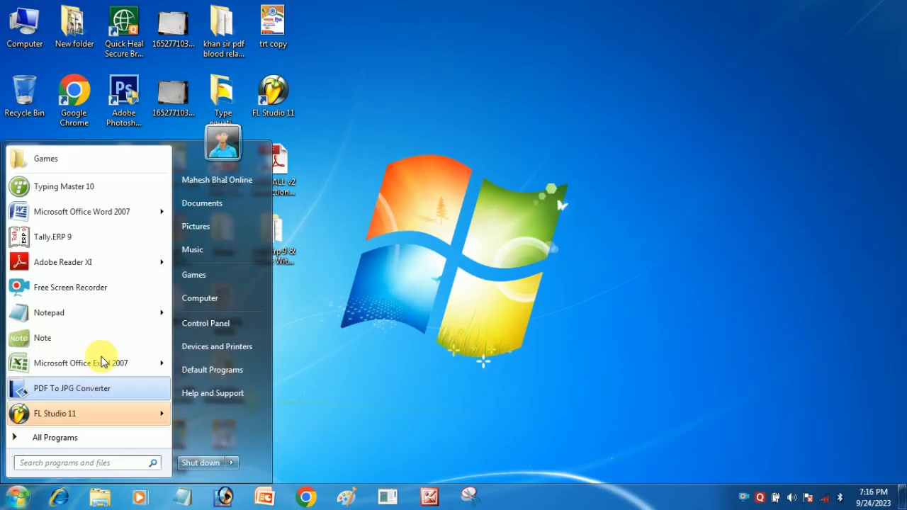
left_click(95, 361)
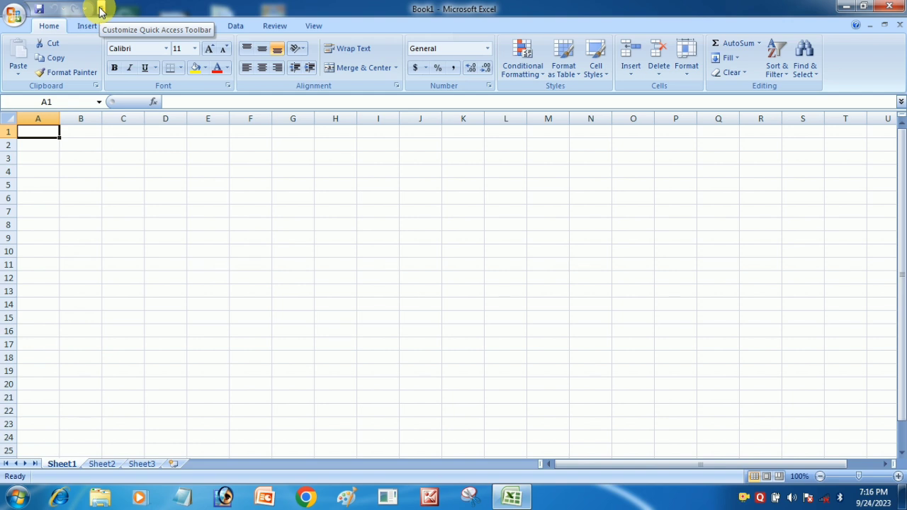
Examine the file commands and the Home, Insert, Page Layout, Formulas, Data, Review and View command sets
left_click(16, 17)
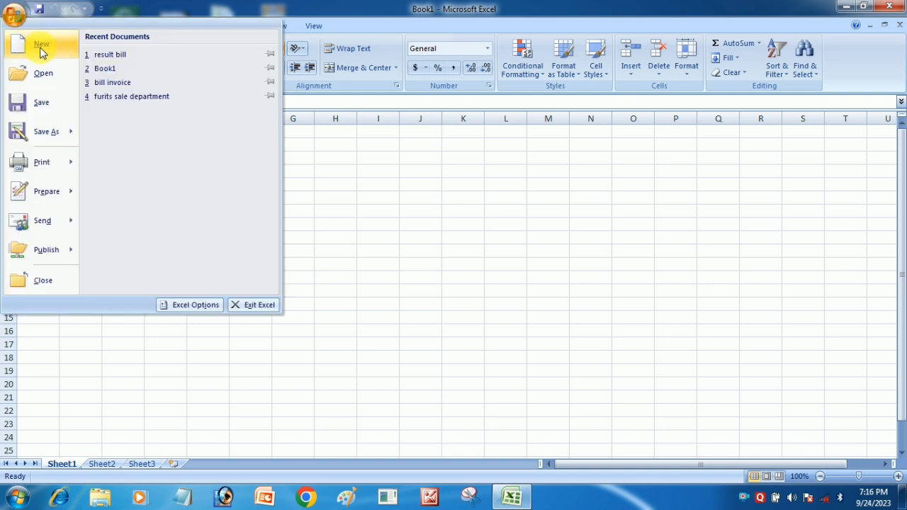
left_click(178, 6)
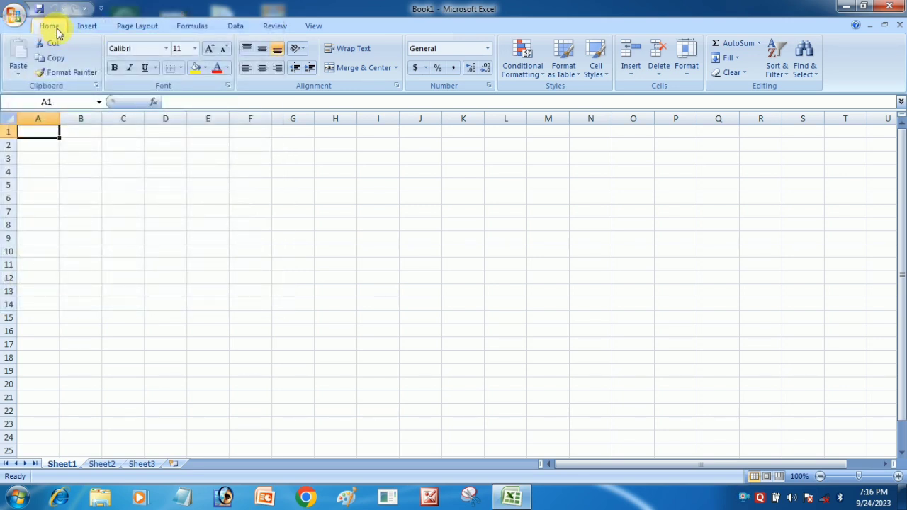
left_click(82, 29)
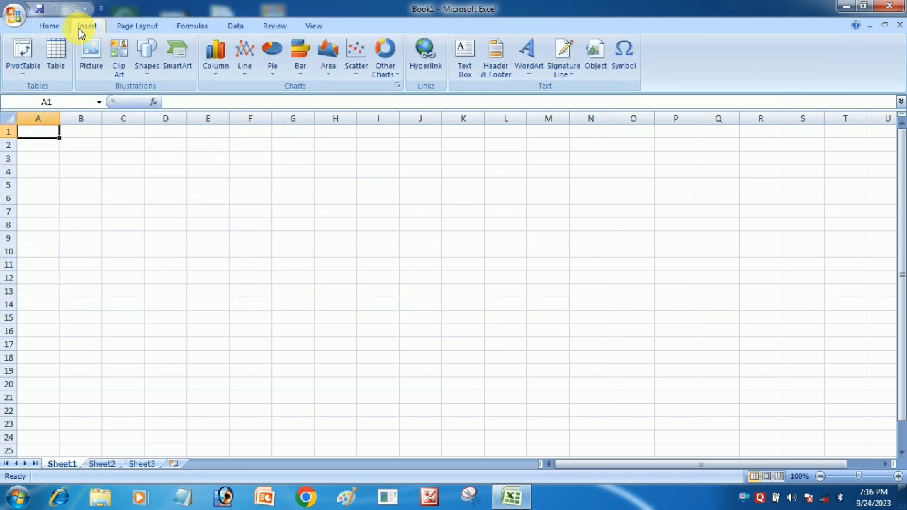
left_click(122, 27)
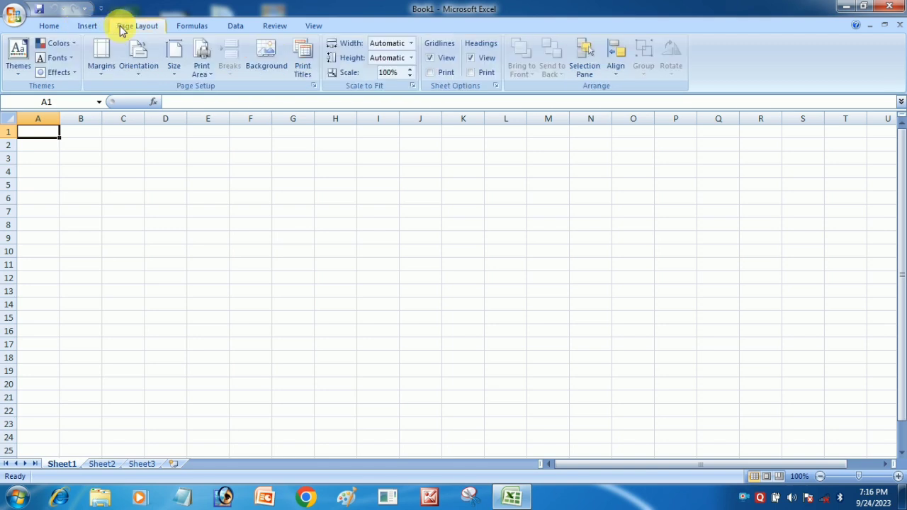
left_click(175, 28)
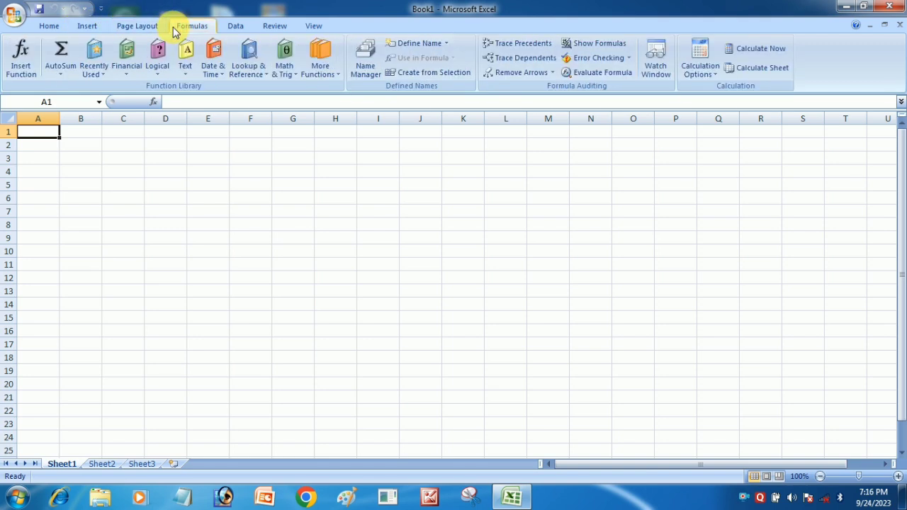
left_click(229, 28)
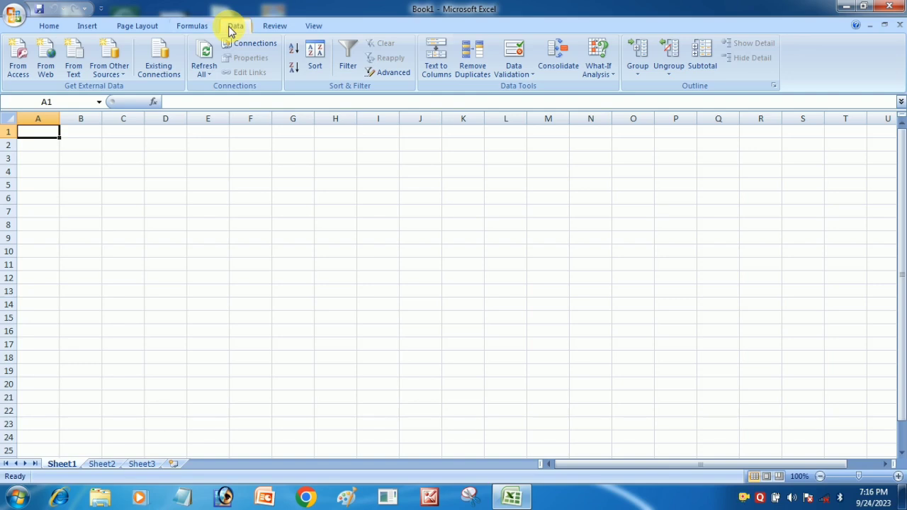
left_click(263, 27)
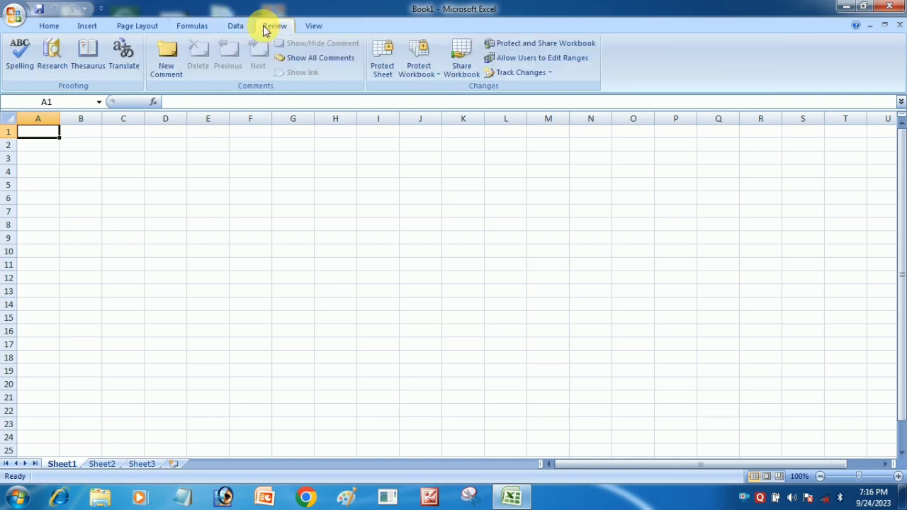
left_click(310, 27)
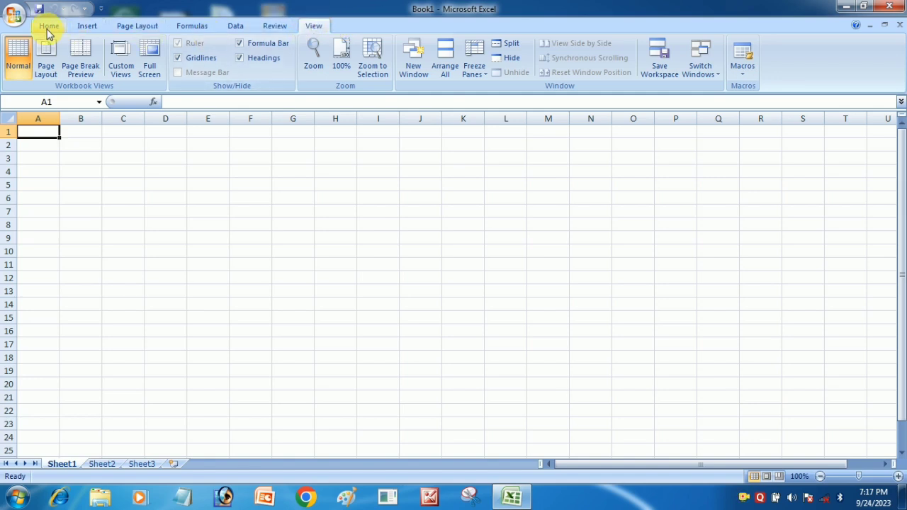
left_click(48, 27)
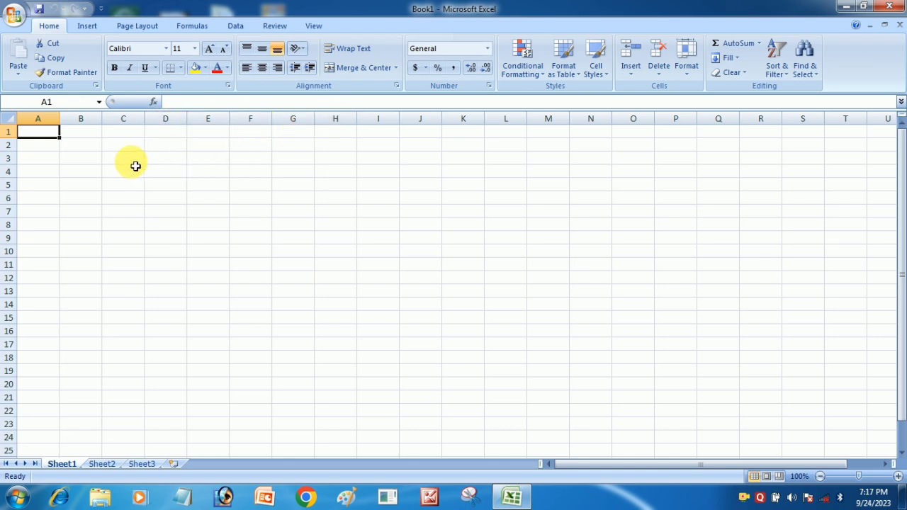
Examine the blank workbook's cell grid and scrolling area, and look at Sheet2 and Sheet3
left_click_drag(134, 166, 351, 280)
left_click_drag(405, 266, 603, 358)
left_click_drag(336, 227, 532, 330)
left_click(533, 330)
left_click(511, 308)
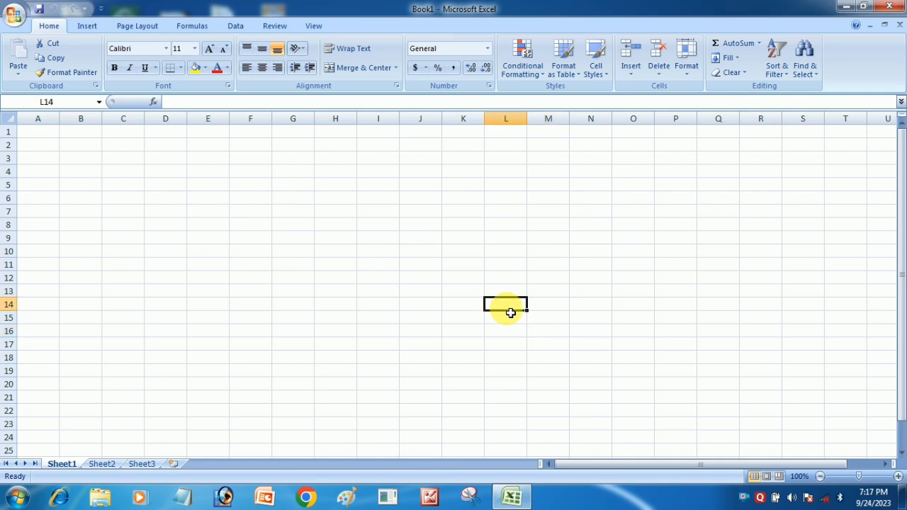
left_click(459, 264)
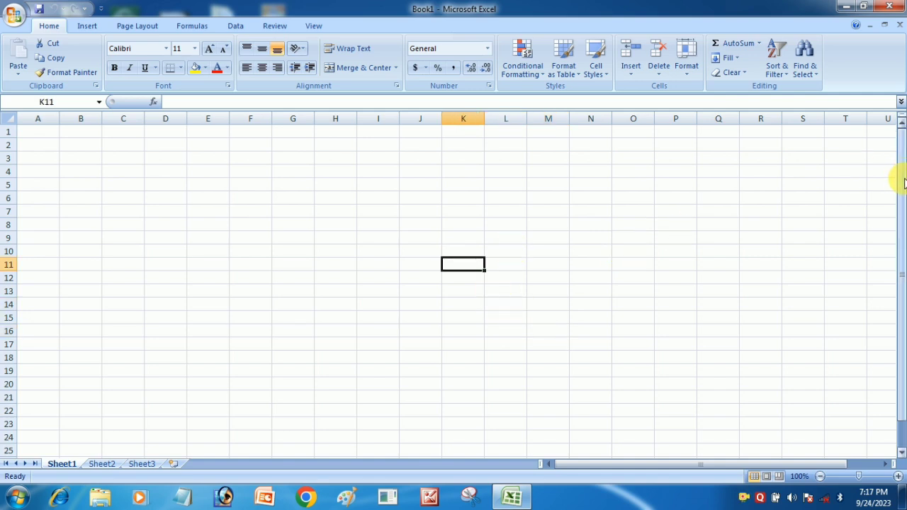
mouse_move(901, 181)
left_mouse_down()
mouse_move(904, 219)
mouse_move(899, 151)
mouse_move(903, 260)
mouse_move(904, 163)
left_mouse_up()
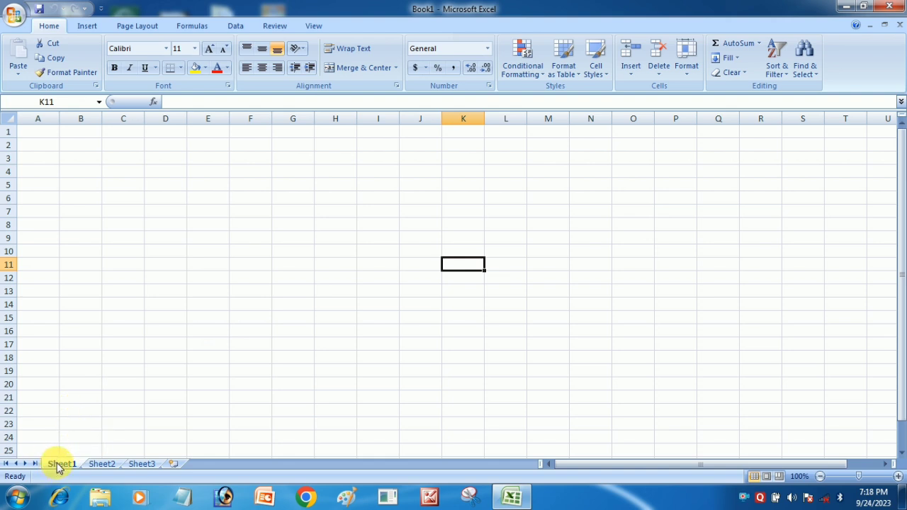
left_click(93, 465)
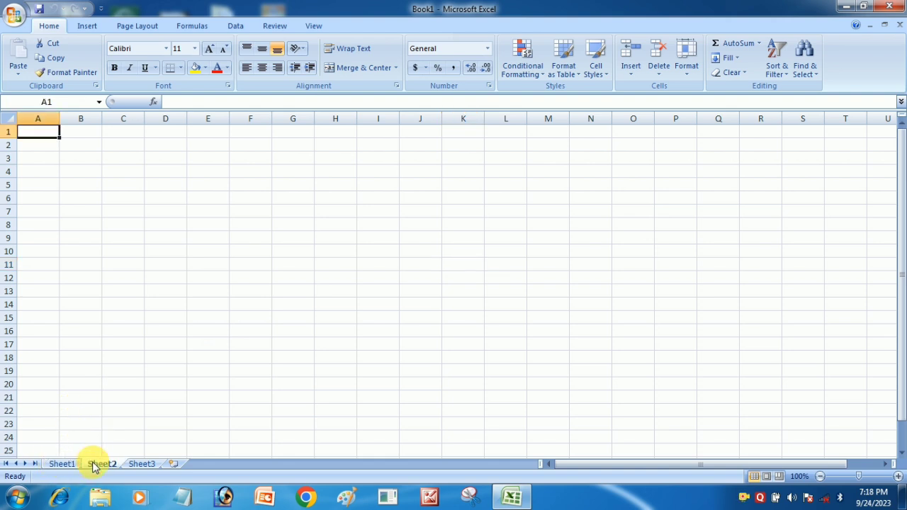
left_click(138, 465)
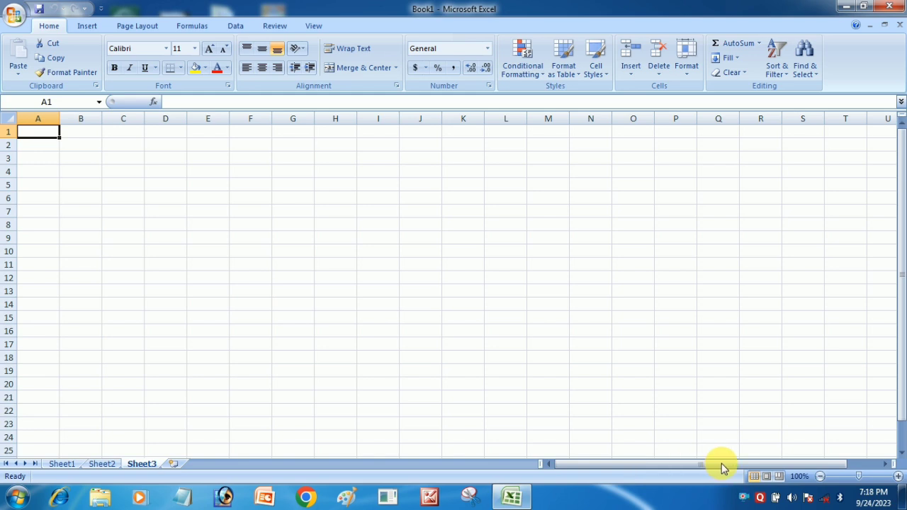
left_click_drag(721, 463, 754, 459)
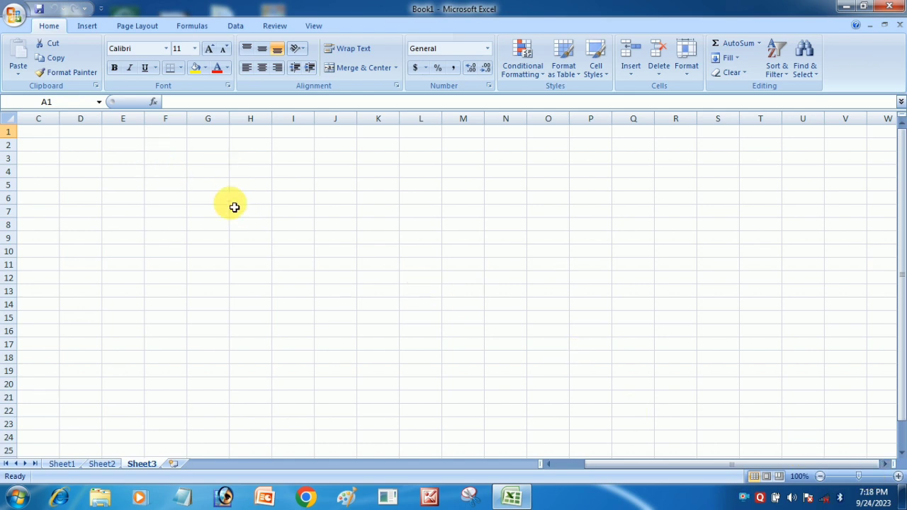
Create a new workbook and fill A1:C10 with ten numbered computer items and their prices, from Mouse 250 to Ram 3000
left_click(221, 255)
key("ctrl+n")
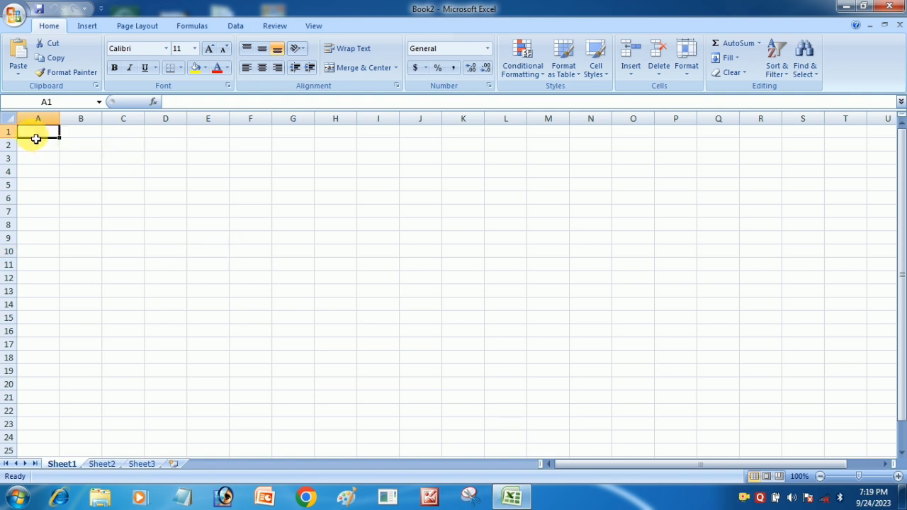
type("1\tMouse\t250 2\tKeyBoard\t300 3\tSpeaker\t650 4\tPenDrive\t450 5\tHard disk\t1750 6\tHead Phone\t400 7\tLCD\t4200 8\tMother Board\t4500 9\tSound\t220 10\tRam\t3000")
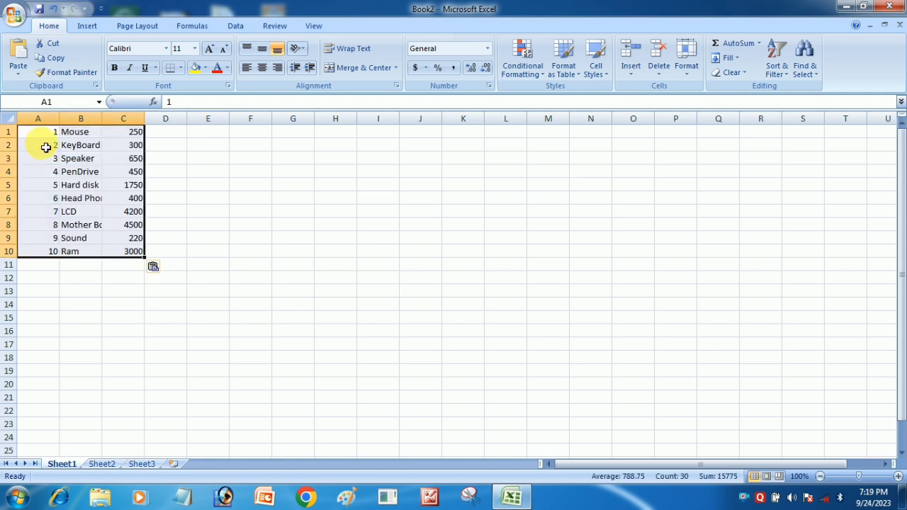
left_click(170, 251)
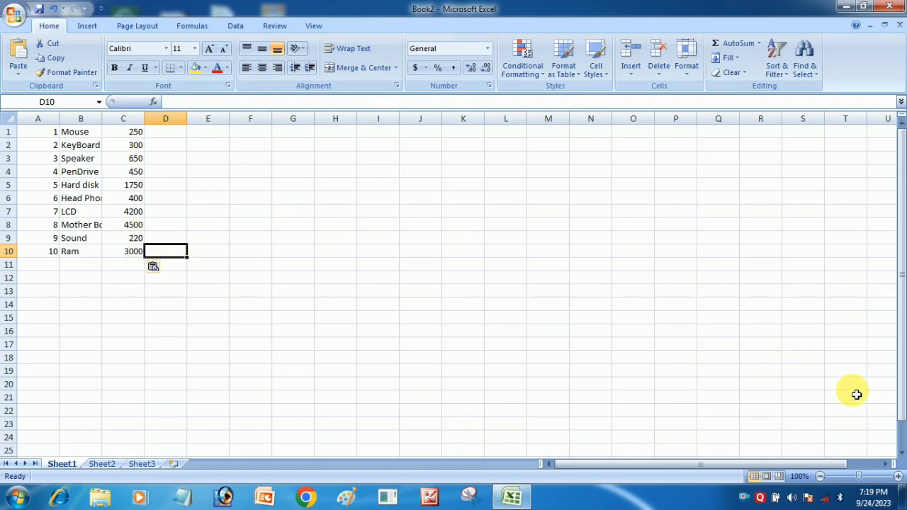
Enlarge the worksheet view to 190%
left_click(898, 476)
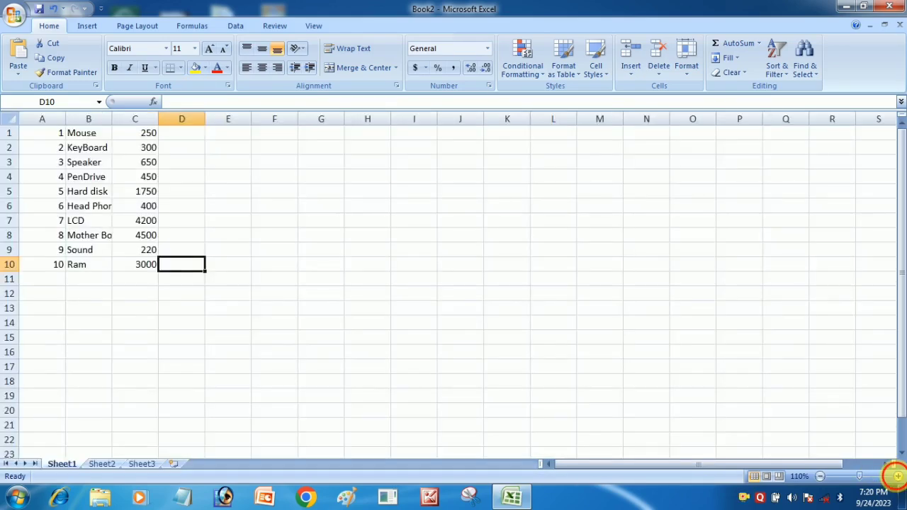
left_click(898, 476)
left_click(898, 476)
left_click(898, 476)
left_click(898, 476)
left_click(897, 476)
left_click(897, 477)
left_click(898, 477)
left_click(898, 476)
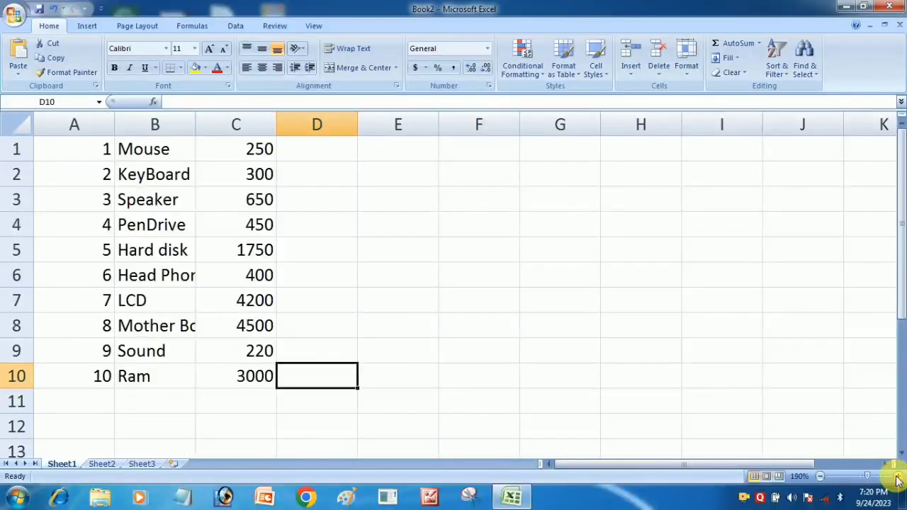
left_click(488, 358)
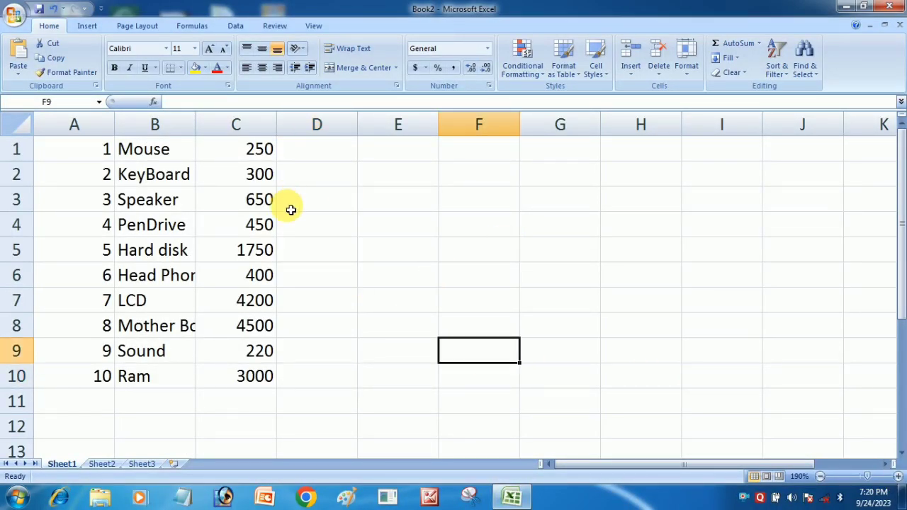
Copy the first four prices in C1:C4 and paste them into E1:E4
left_click(244, 151)
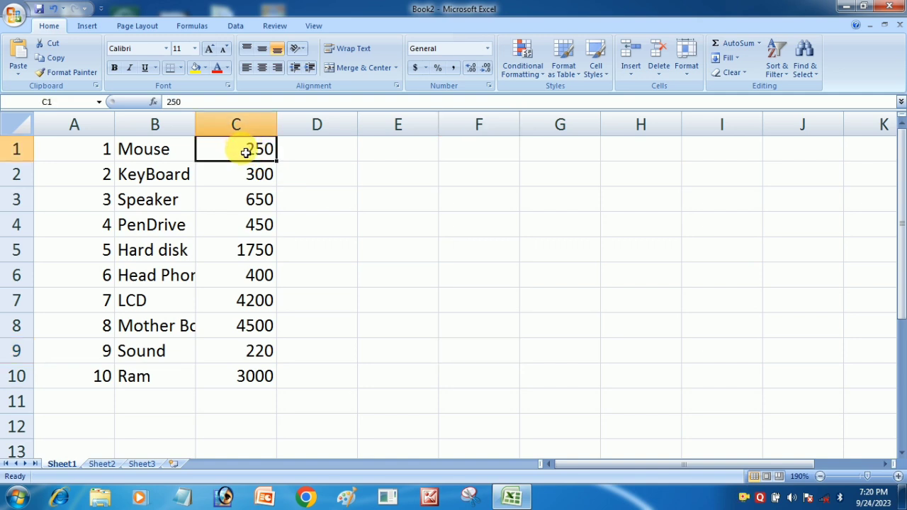
left_click_drag(245, 152, 245, 374)
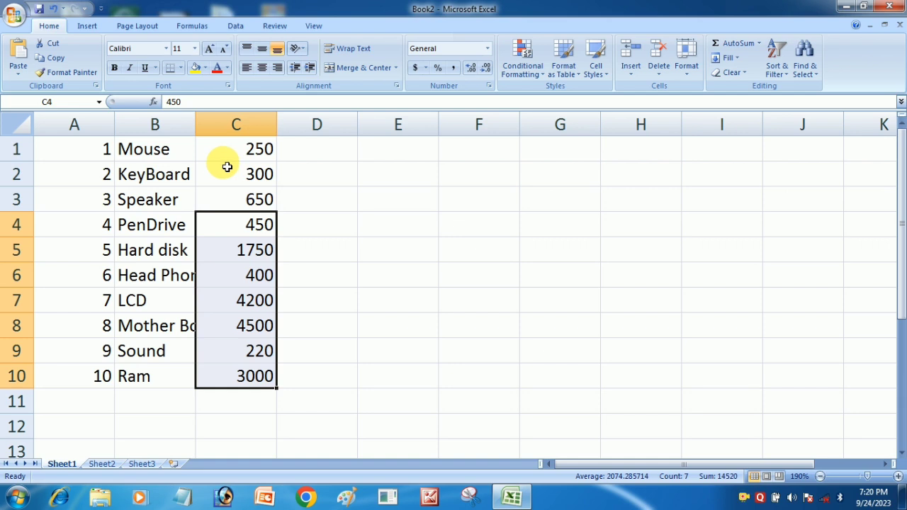
left_click(244, 225)
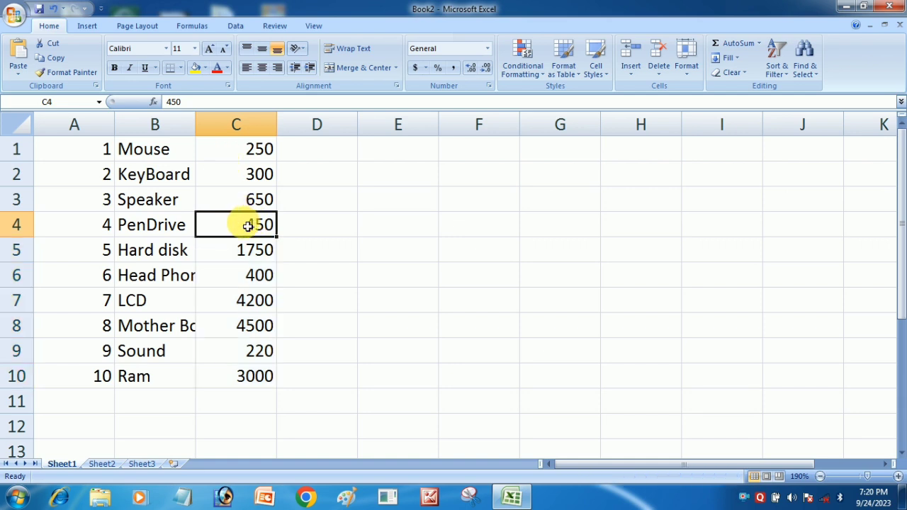
left_click_drag(236, 148, 244, 236)
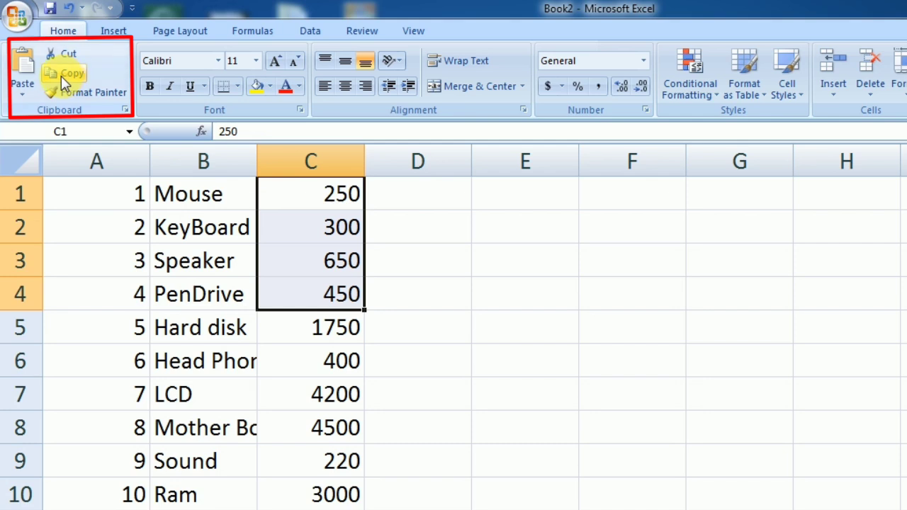
left_click(65, 74)
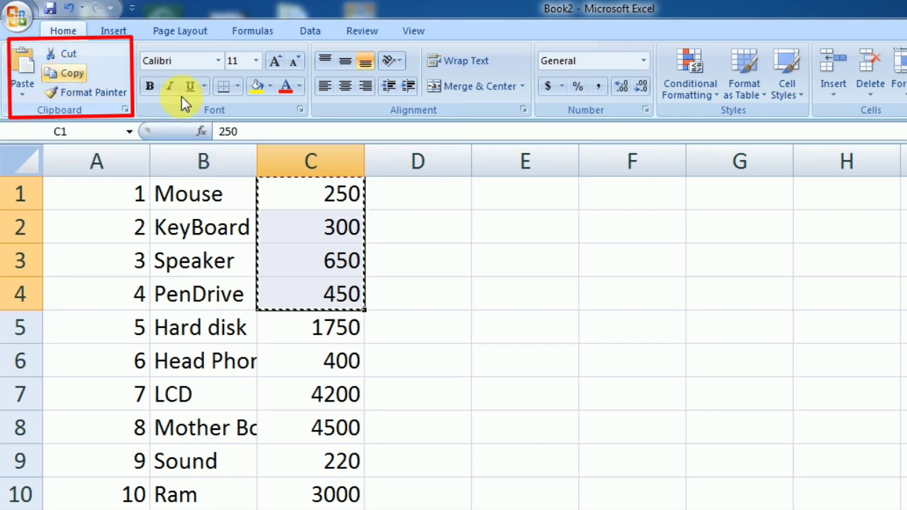
left_click_drag(553, 192, 549, 294)
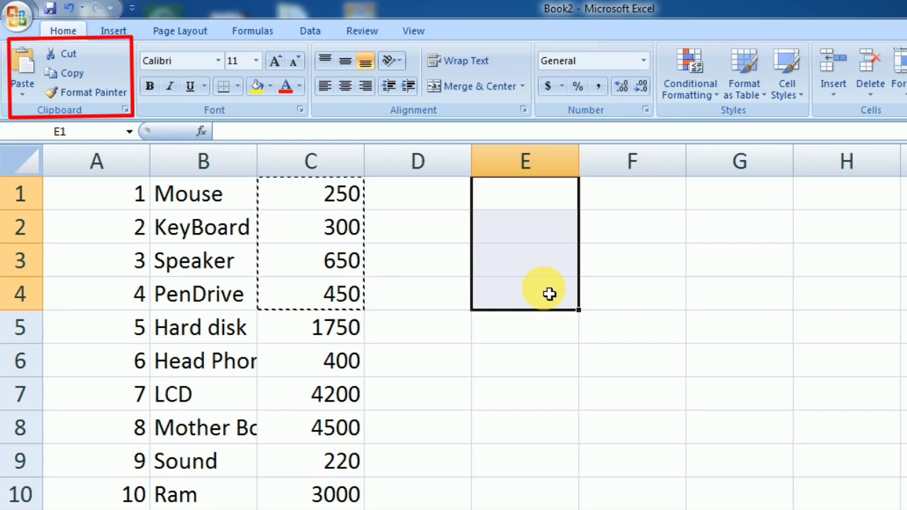
left_click(21, 68)
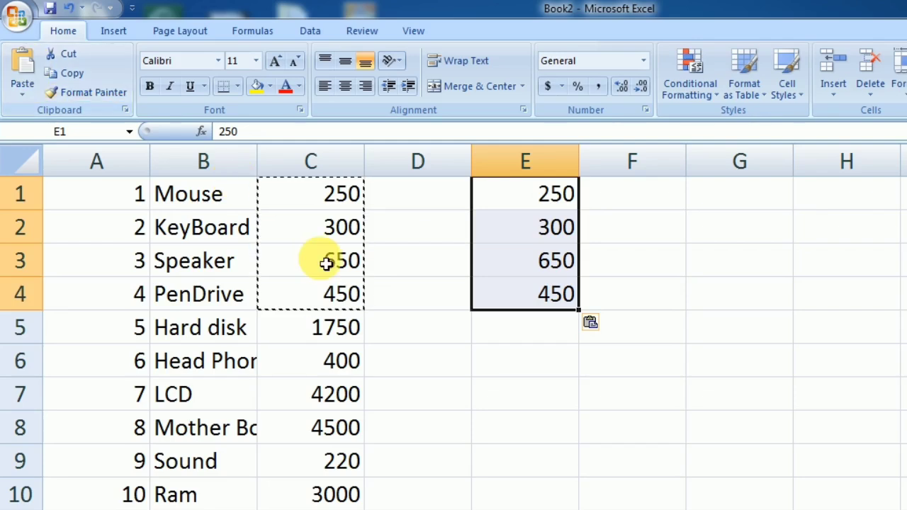
Clear the copy marquee and compare the pasted prices in column E with the originals in column C
left_click(445, 255)
left_click(552, 206)
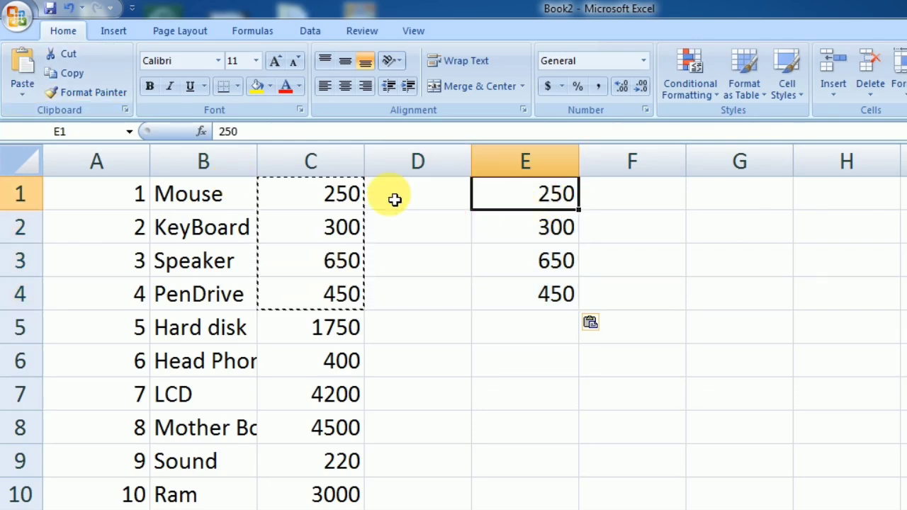
left_click(368, 65)
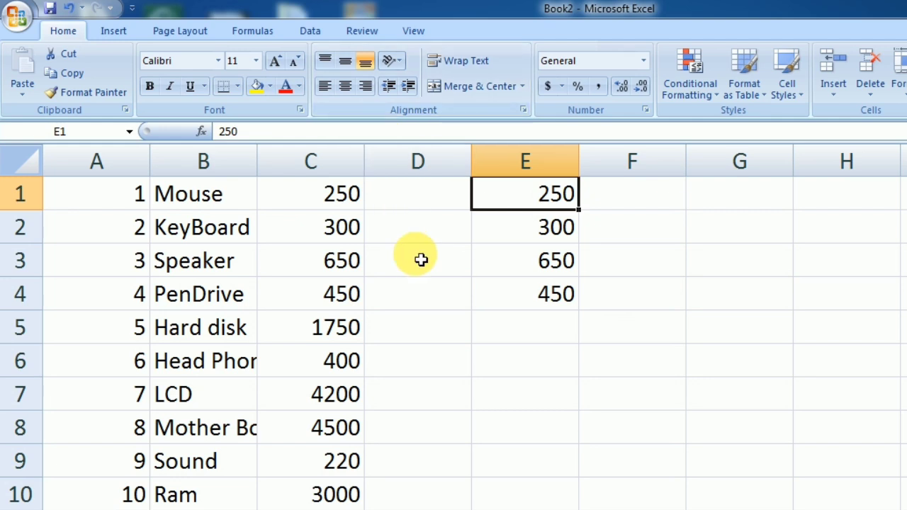
left_click(518, 234)
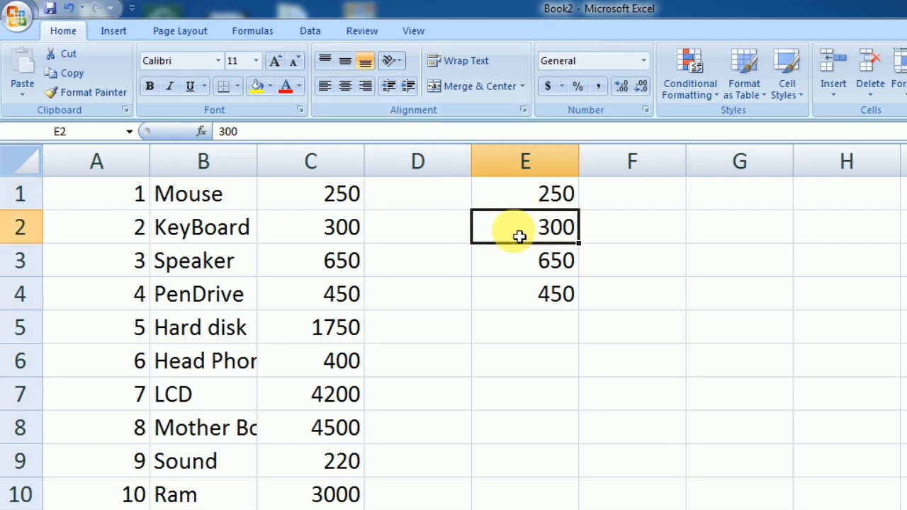
left_click(518, 261)
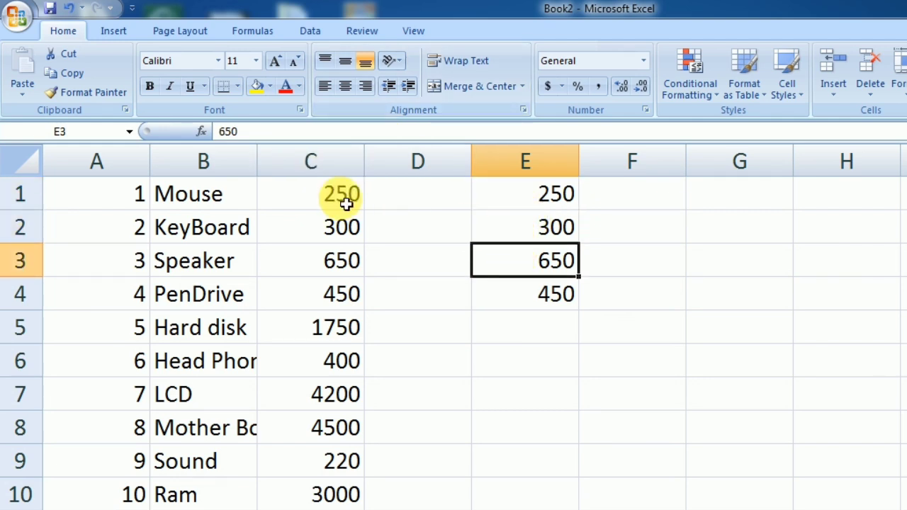
Cut the second row's cells C2:E2 and paste them into F6:H6
left_click_drag(324, 228, 558, 241)
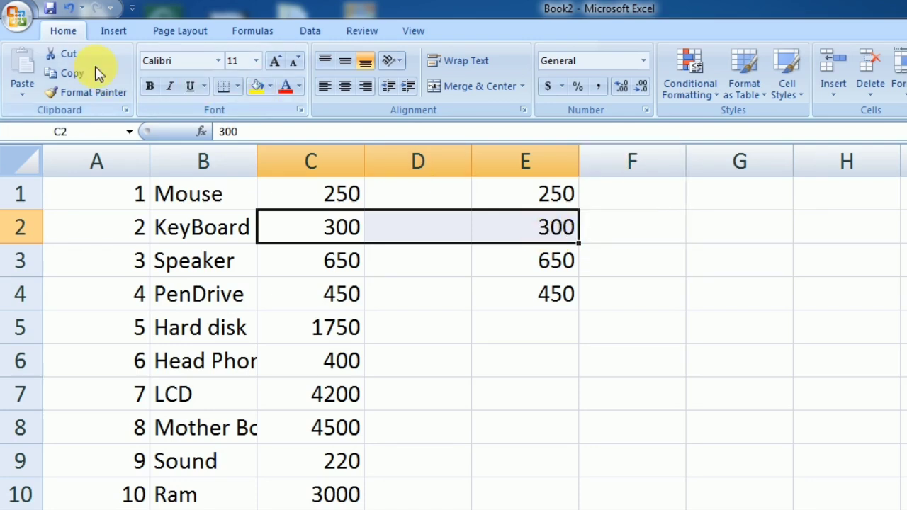
left_click(64, 55)
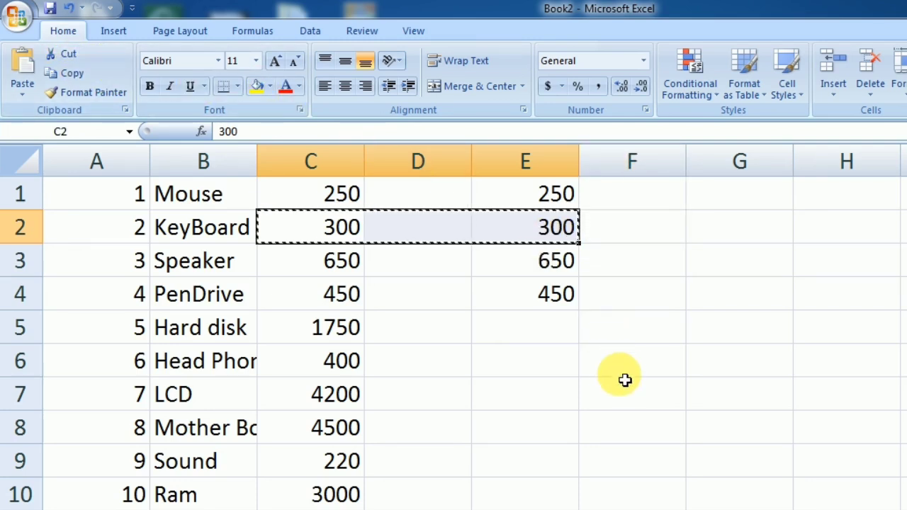
left_click_drag(618, 366, 901, 361)
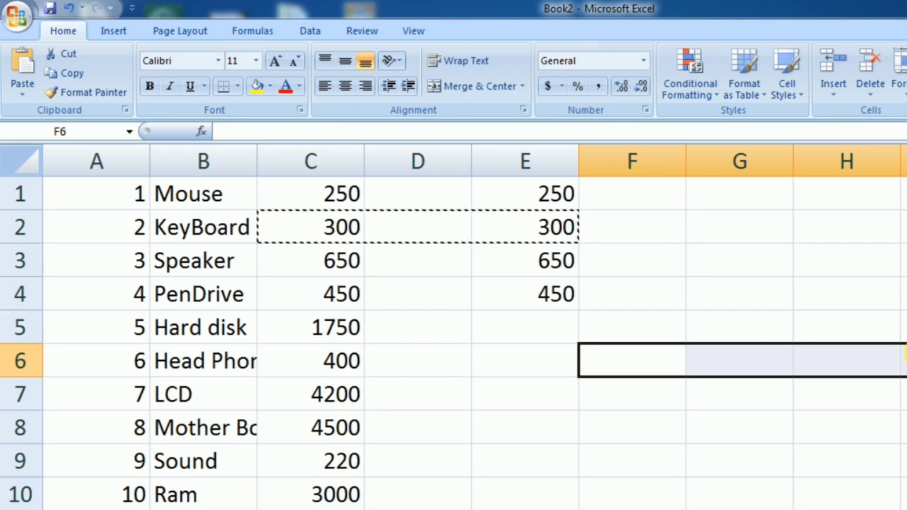
key("ctrl+v")
left_click(879, 396)
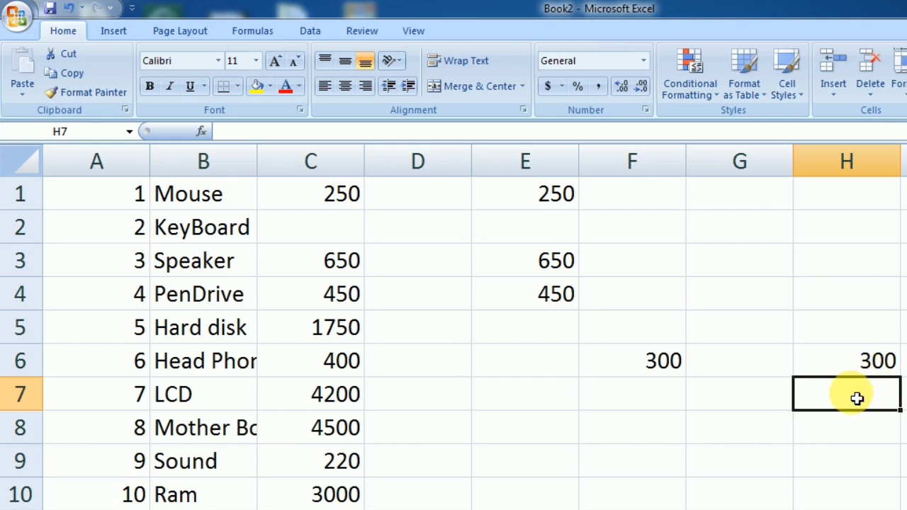
Undo the cut and paste of C2:E2 as well as the earlier price paste in E1:E4
key("ctrl+z")
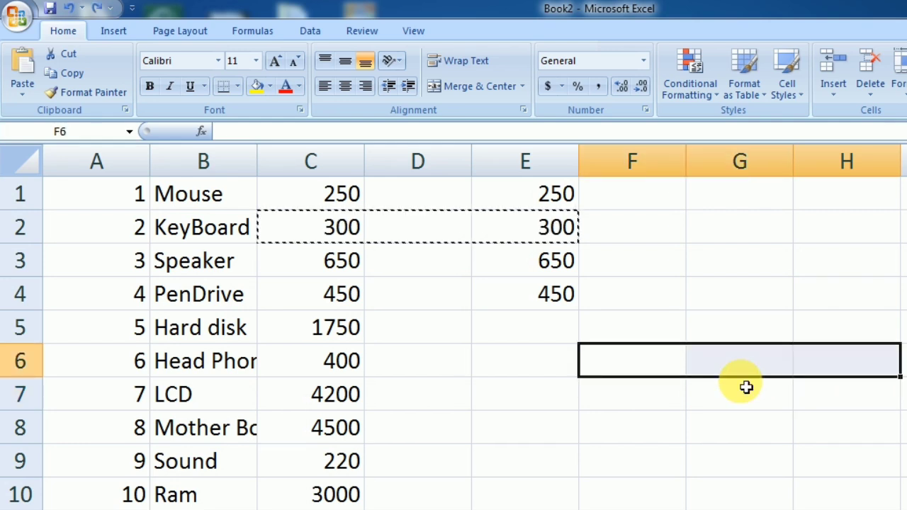
key("ctrl+z")
key("ctrl+z")
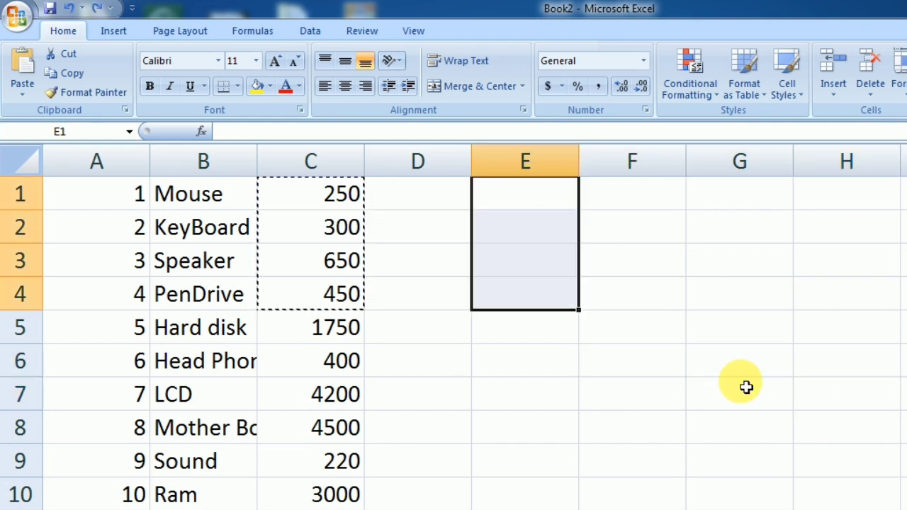
left_click(576, 340)
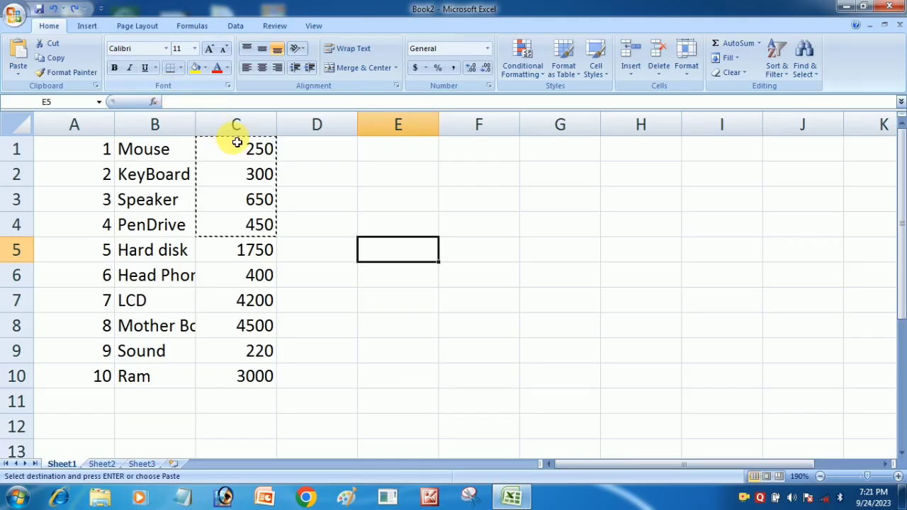
Change the font of all prices in C1:C10 to Aharoni
left_click(303, 198)
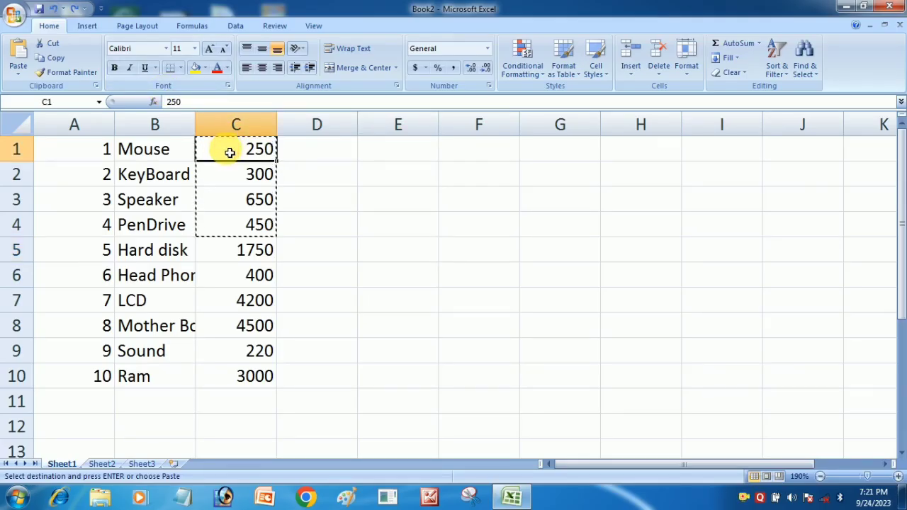
left_click_drag(229, 151, 238, 376)
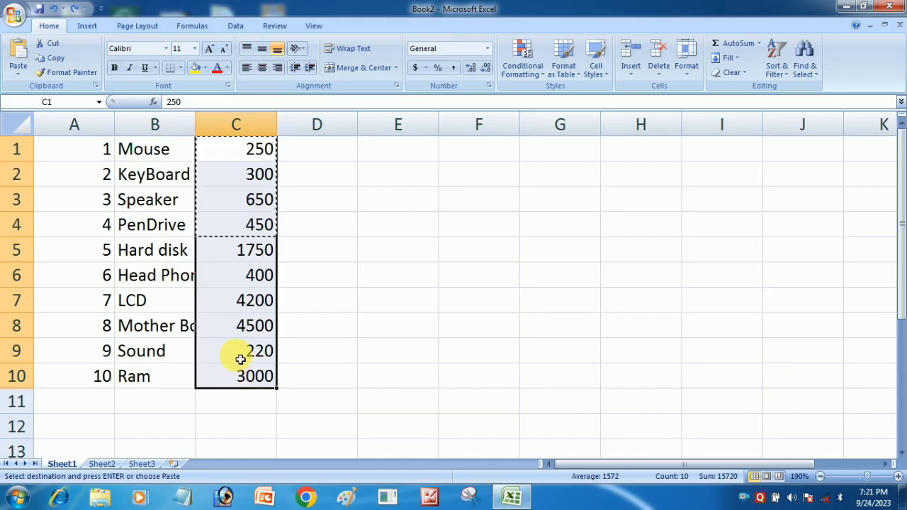
left_click(281, 53)
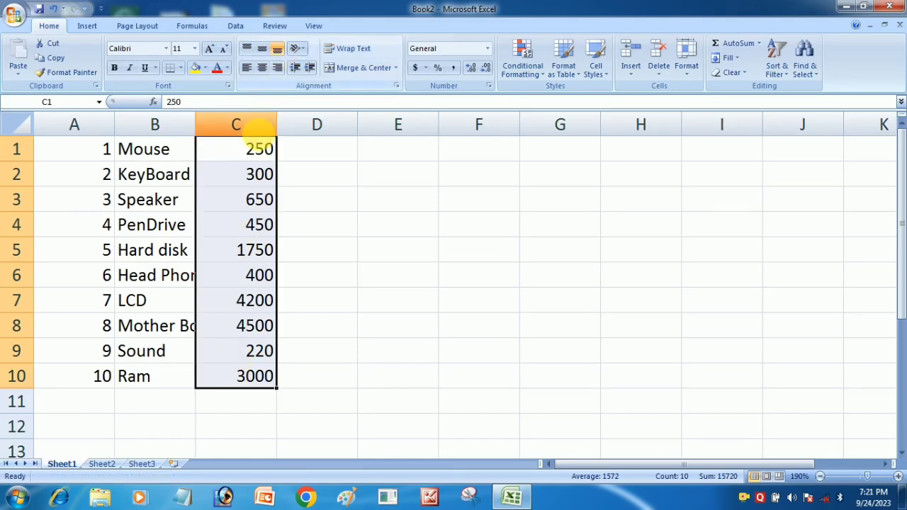
left_click(167, 52)
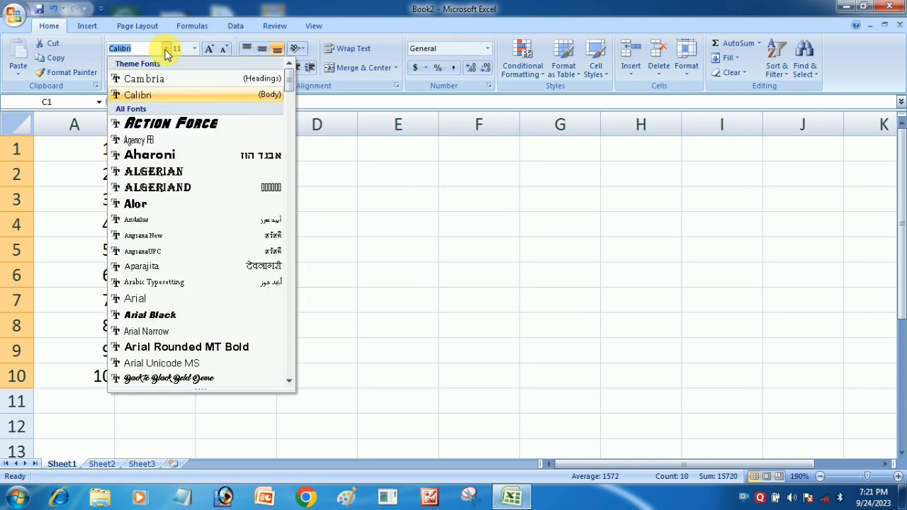
left_click(166, 156)
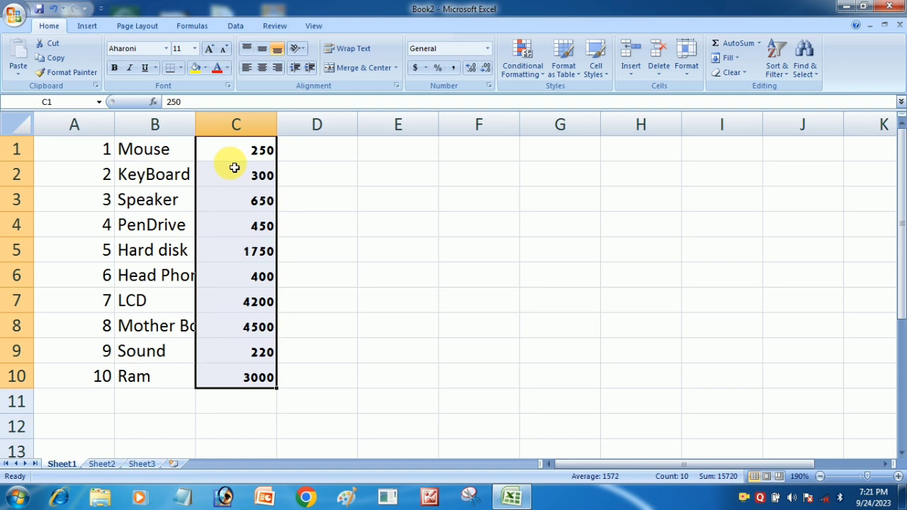
Set the font size of the prices in C1:C10 to 12 and enlarge it stepwise to 16
left_click(194, 50)
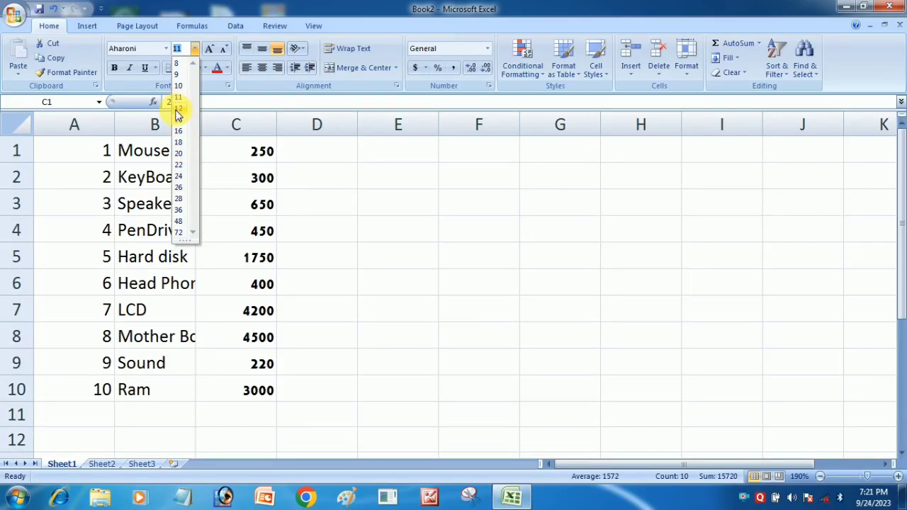
left_click(177, 109)
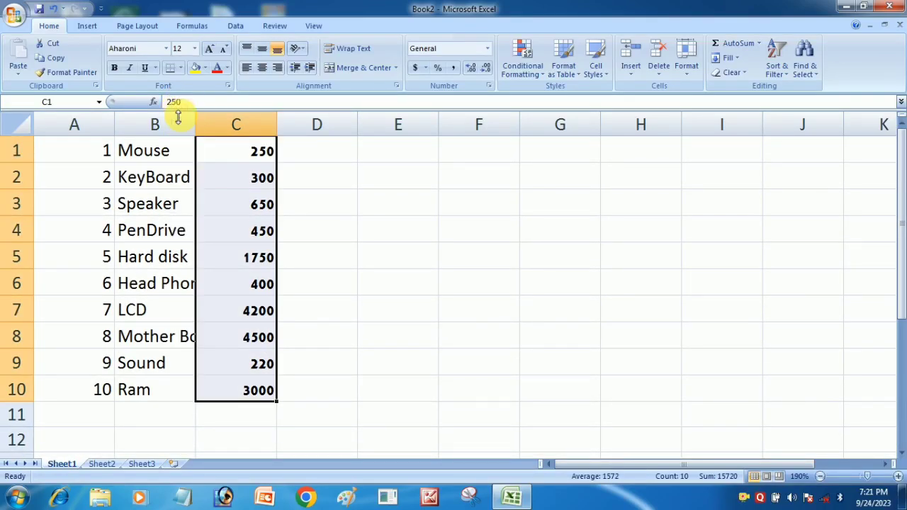
left_click(212, 55)
left_click(212, 55)
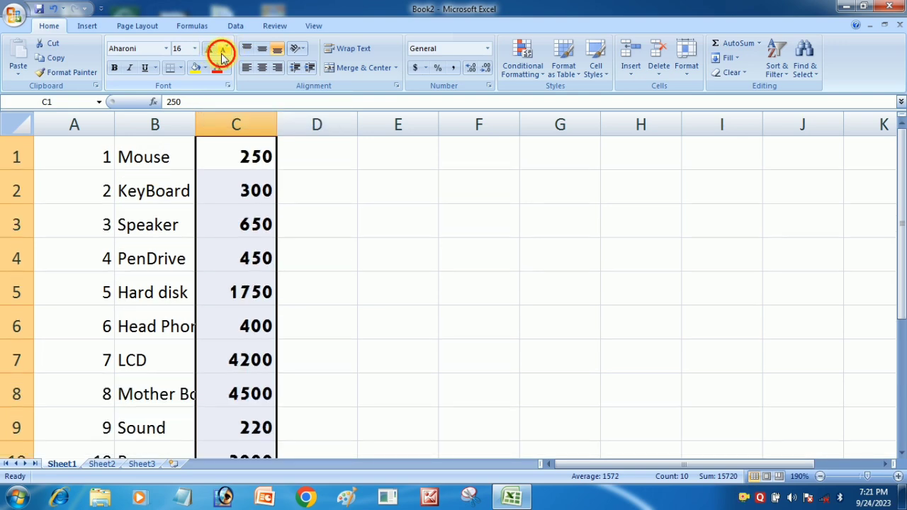
Shrink the font size of the prices in C1:C10 stepwise to 11
left_click(227, 55)
left_click(225, 56)
left_click(223, 58)
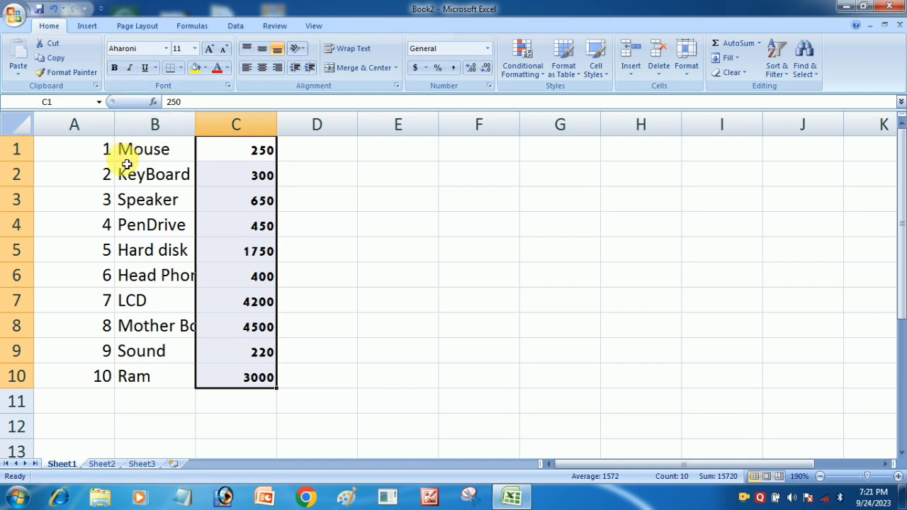
Make the first four item names in B1:B4 bold and italic
left_click_drag(126, 160, 124, 226)
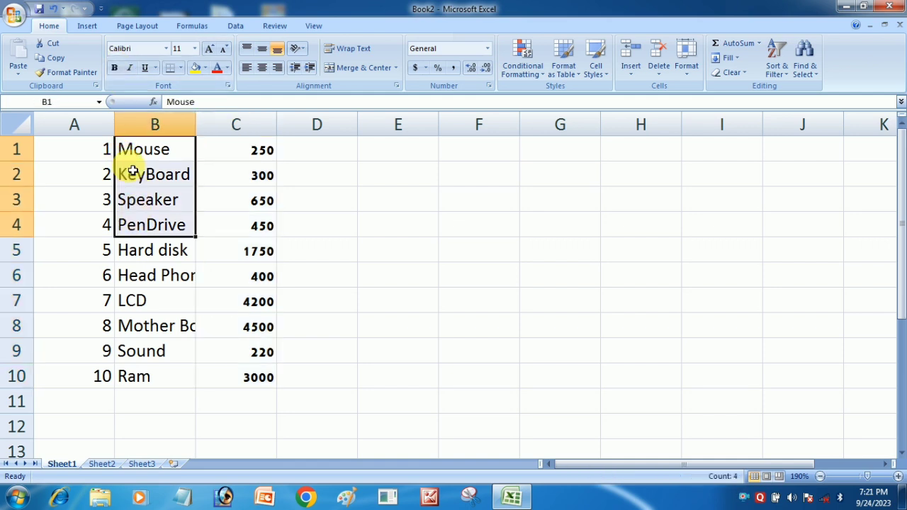
left_click(115, 71)
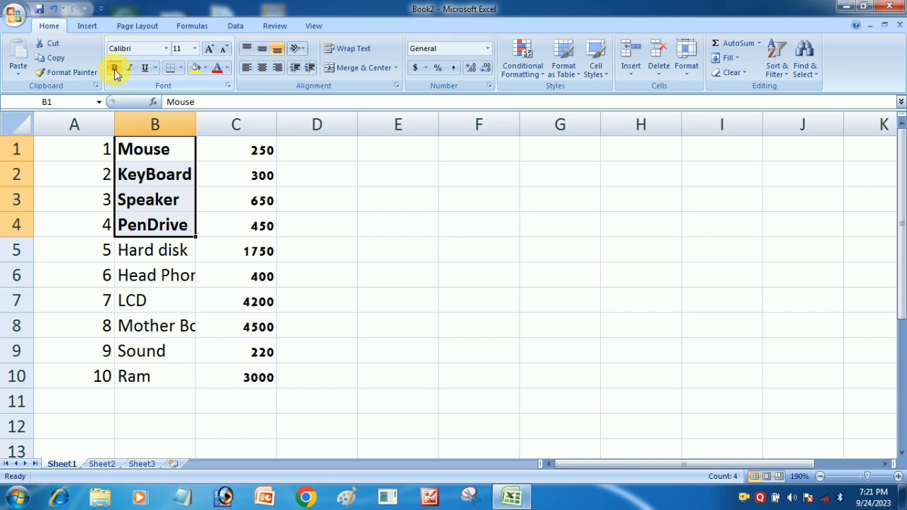
left_click(129, 69)
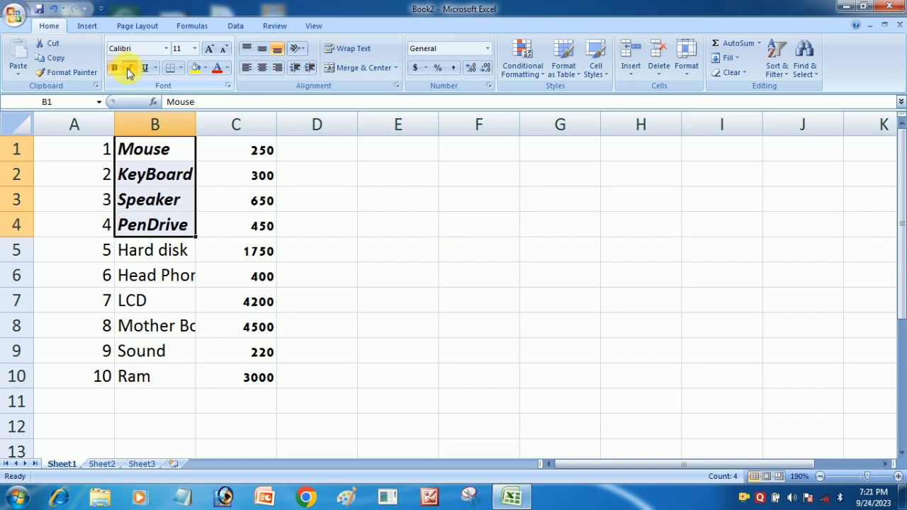
Underline the item names in B5:B10 and change the style to Double Underline
left_click(125, 257)
left_click_drag(131, 277, 152, 367)
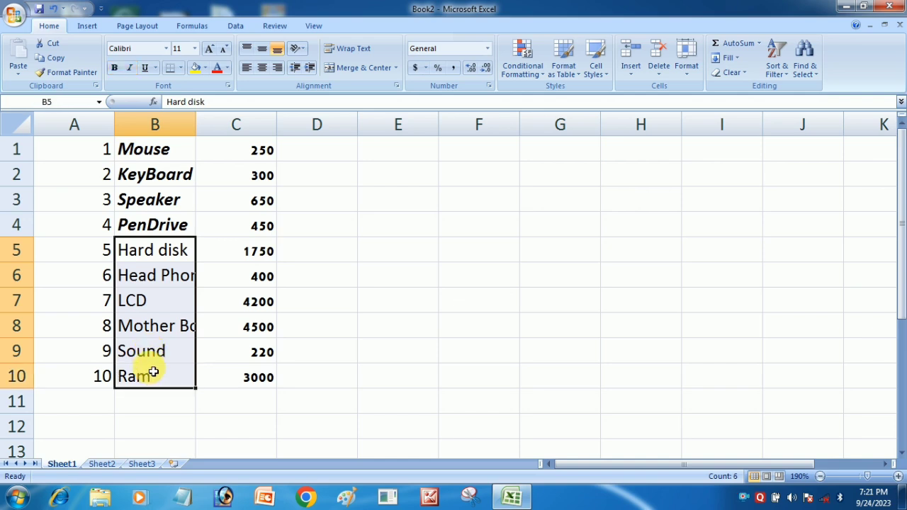
left_click(145, 69)
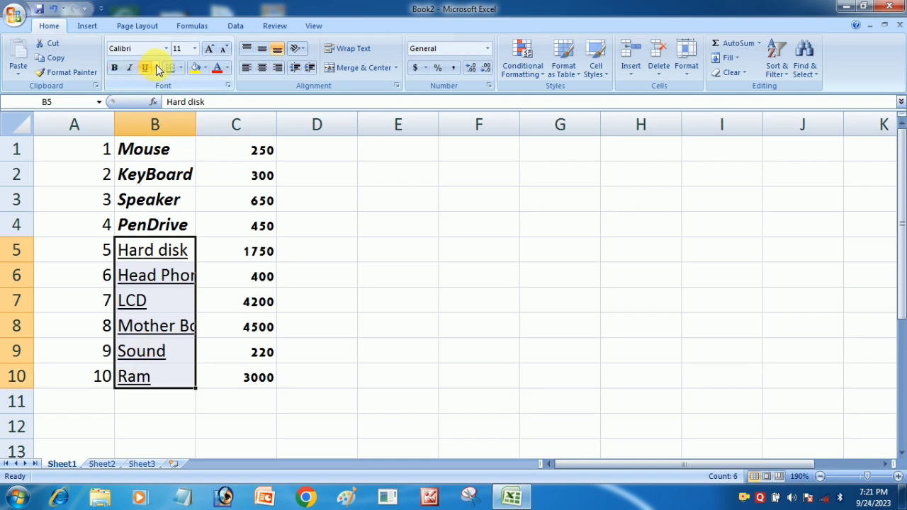
left_click(158, 68)
left_click(160, 97)
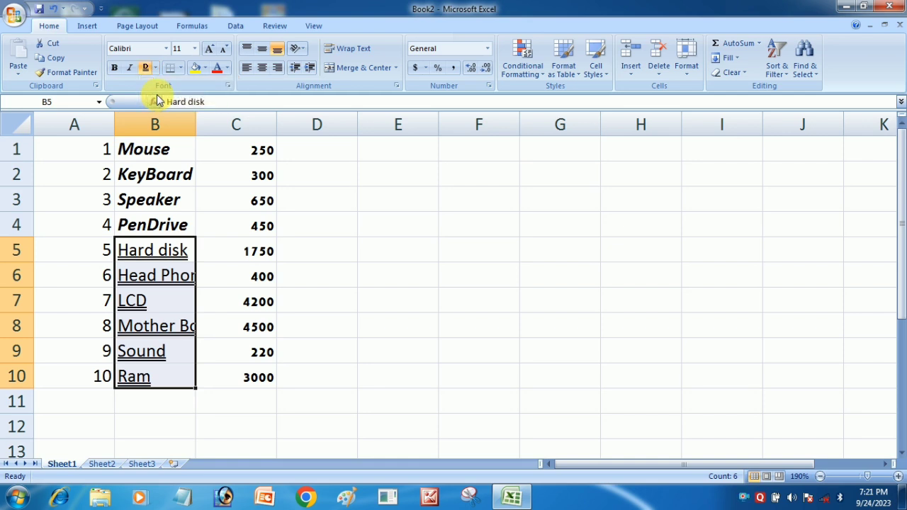
Replace the double underline on B5:B10 with a single underline and remove that underline as well
left_click(145, 69)
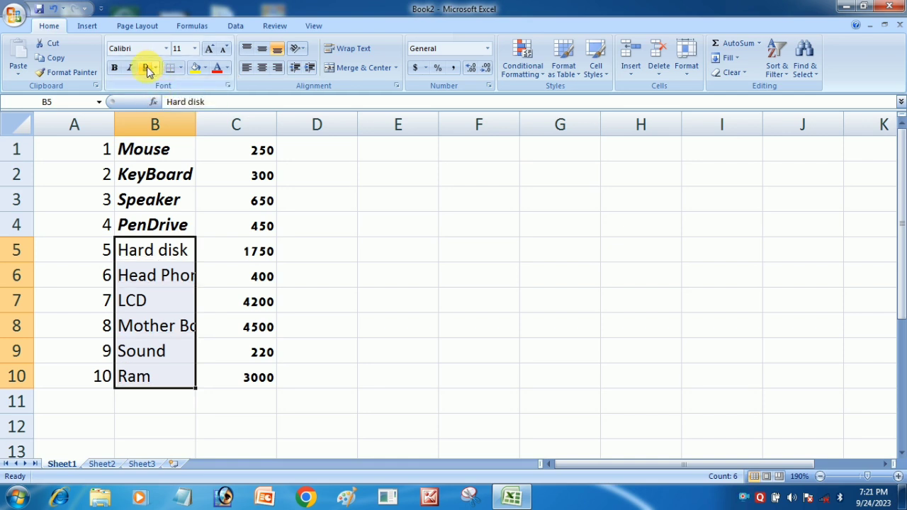
left_click(155, 68)
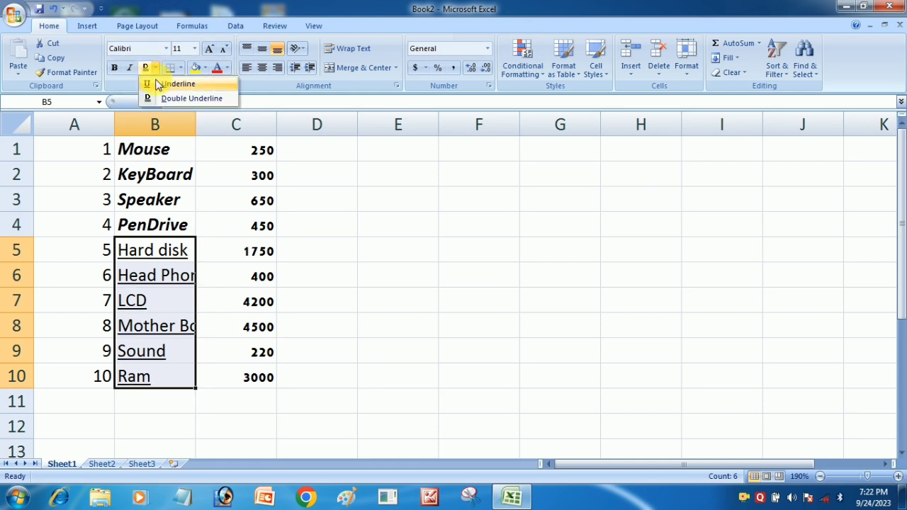
left_click(159, 81)
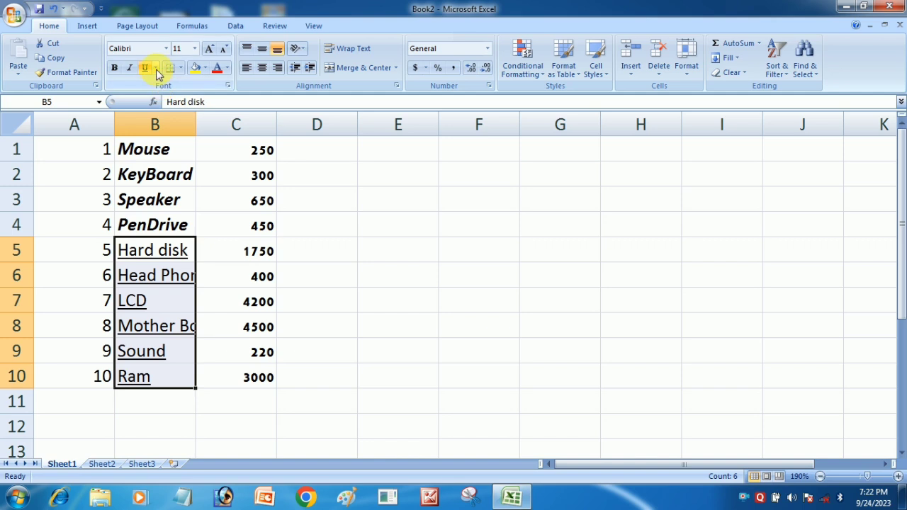
left_click(145, 69)
left_click(292, 303)
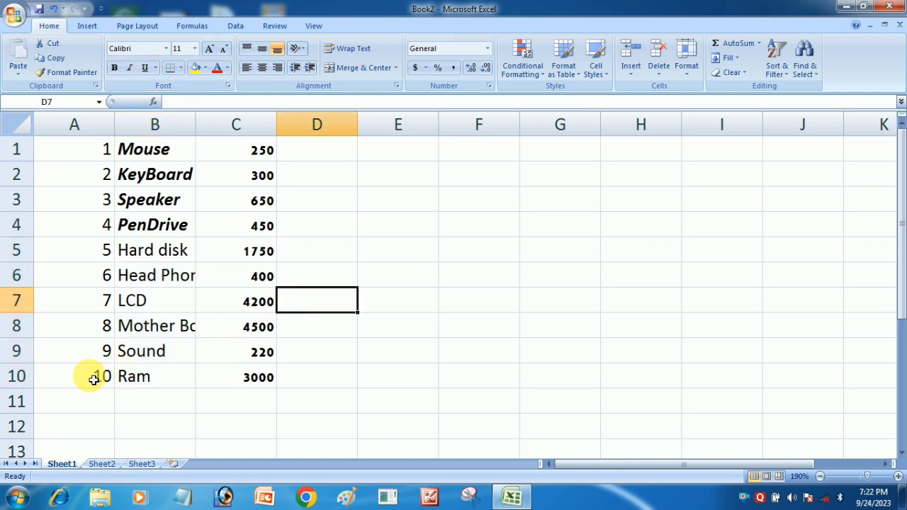
Apply a Thick Box Border around the whole price list in A1:C10
left_click_drag(91, 376, 209, 158)
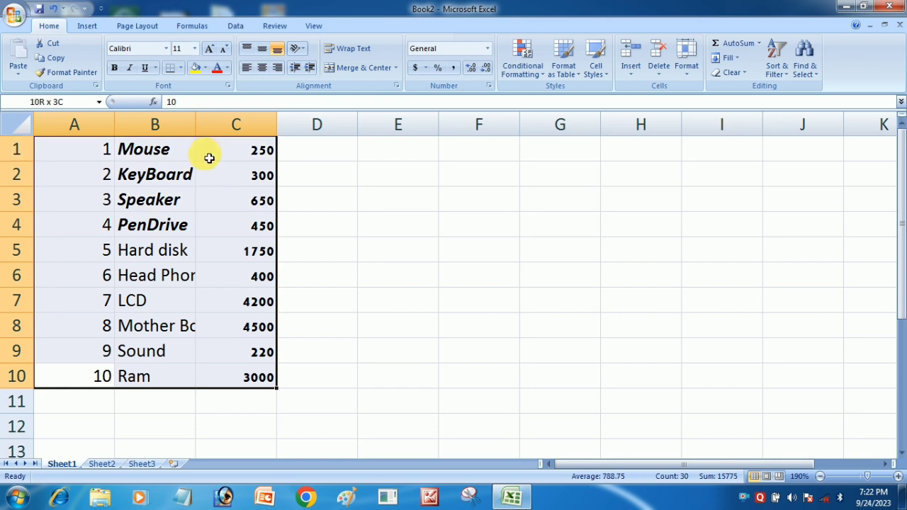
left_click(180, 67)
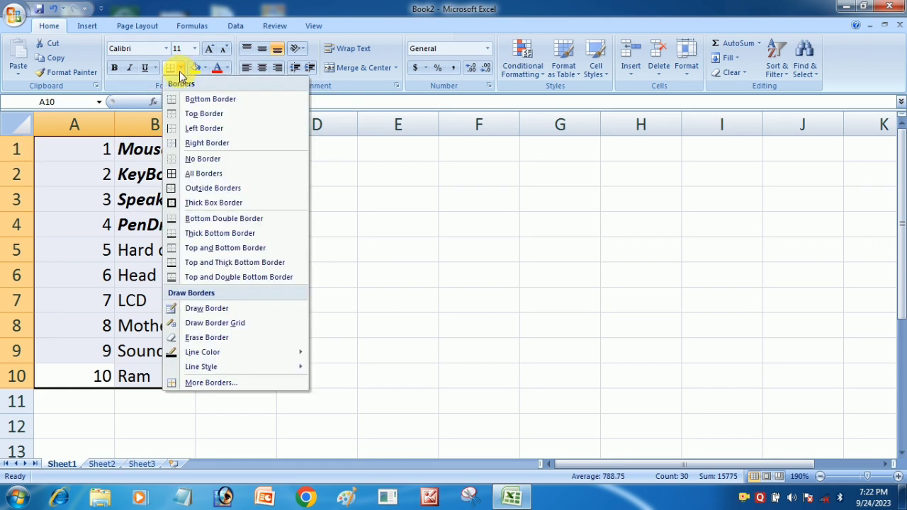
left_click(201, 205)
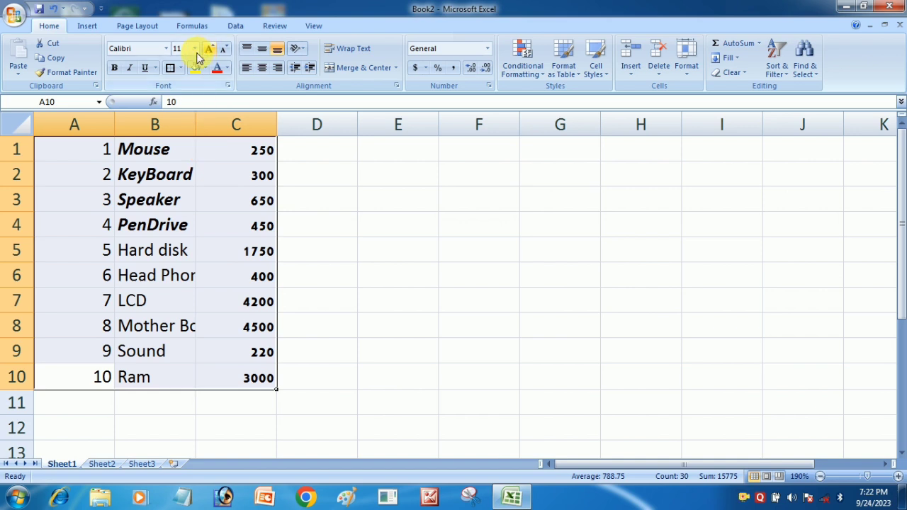
left_click(270, 274)
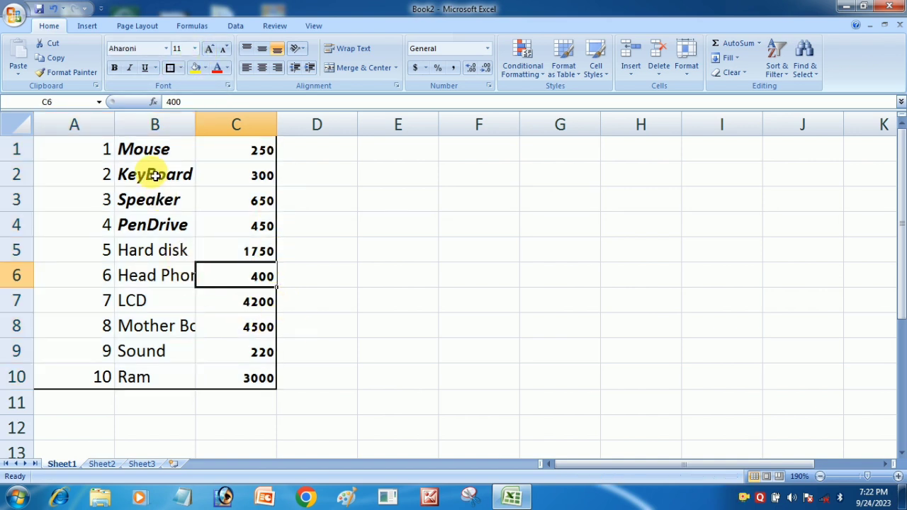
Fill the item names in B1:B4 with yellow and change the fill to a light blue theme color
left_click_drag(140, 147, 146, 229)
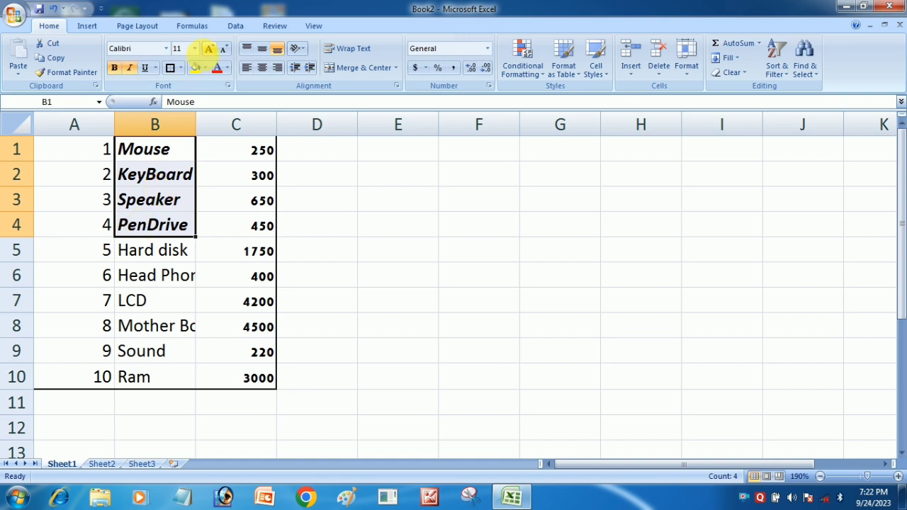
left_click(198, 68)
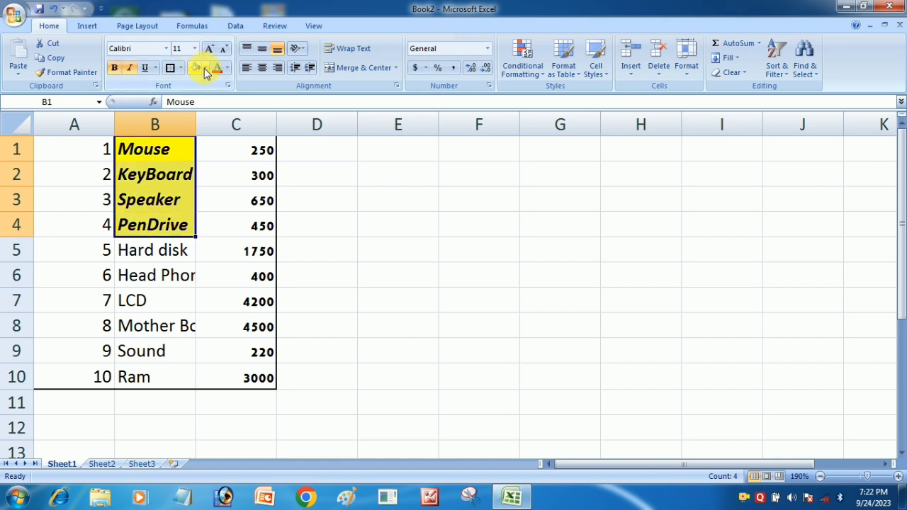
left_click(206, 69)
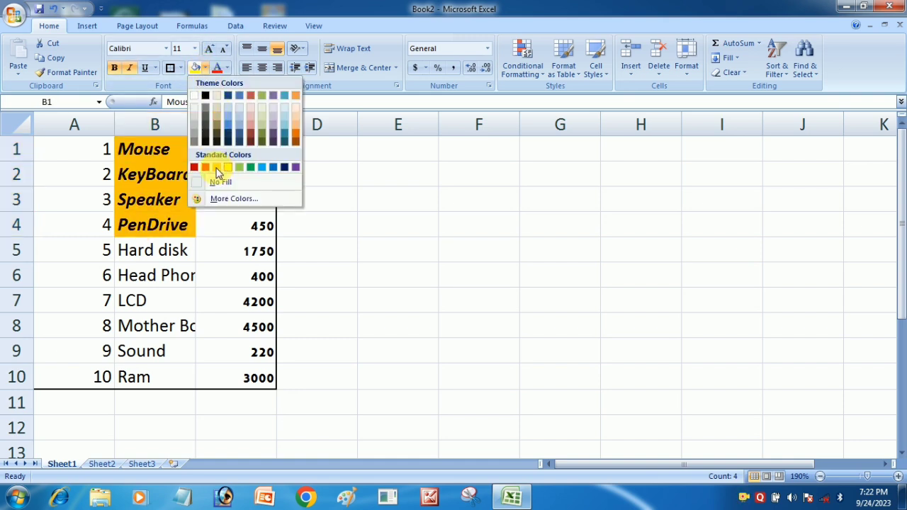
left_click(239, 107)
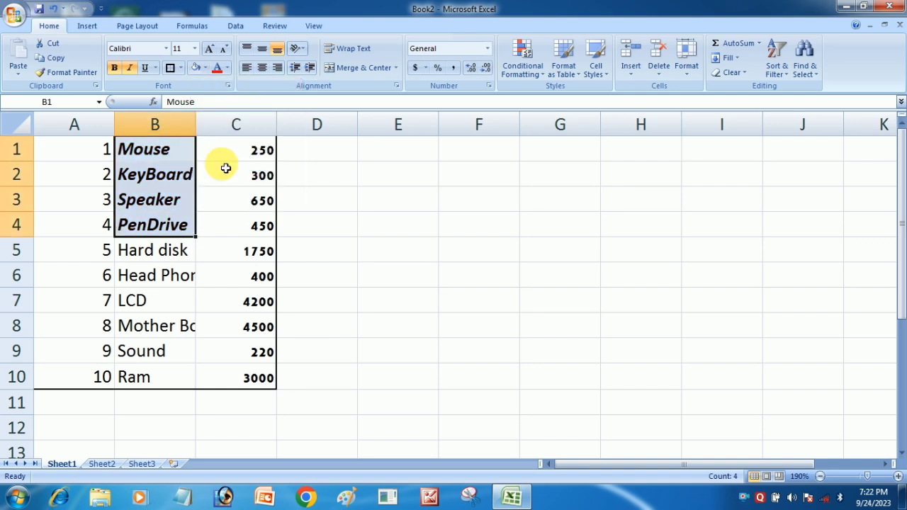
Color the first four prices in C1:C4 red
left_click_drag(225, 155, 235, 225)
left_click(219, 68)
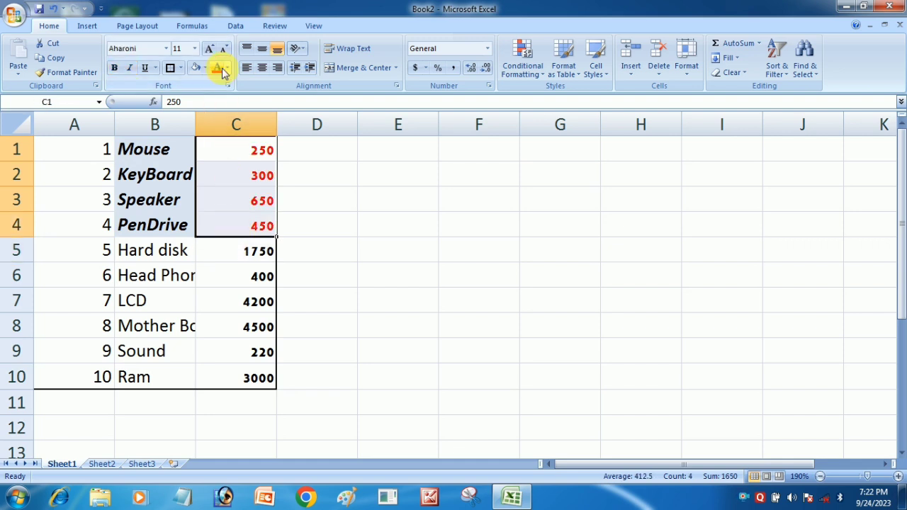
Change the font color of the first four prices in C1:C4 to a dark orange theme color
left_click(227, 68)
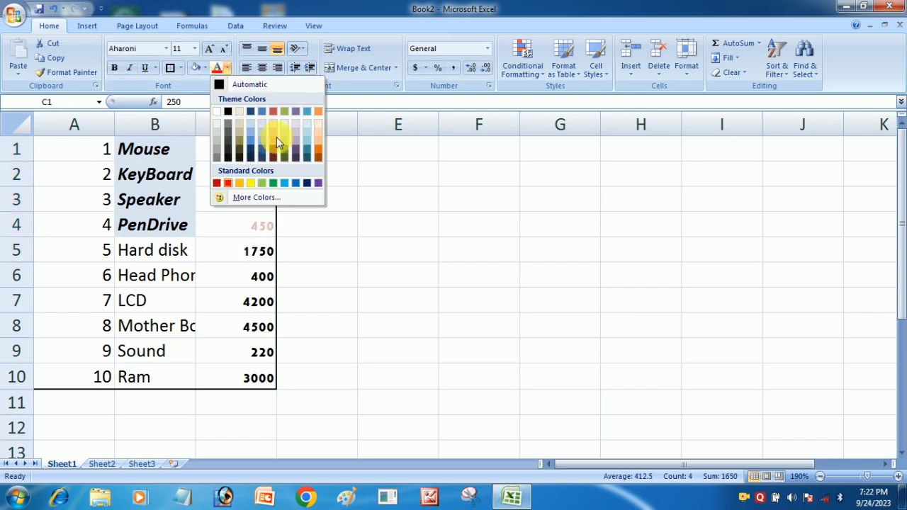
left_click(314, 147)
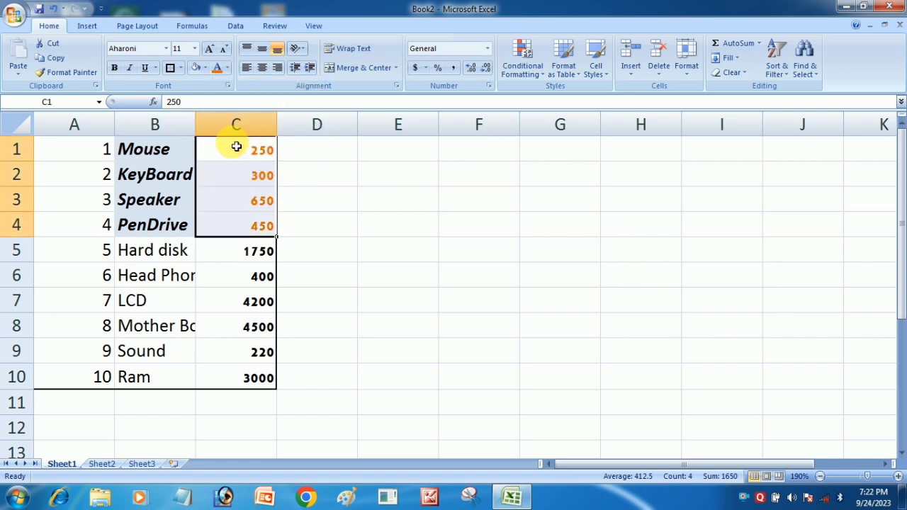
left_click(236, 147)
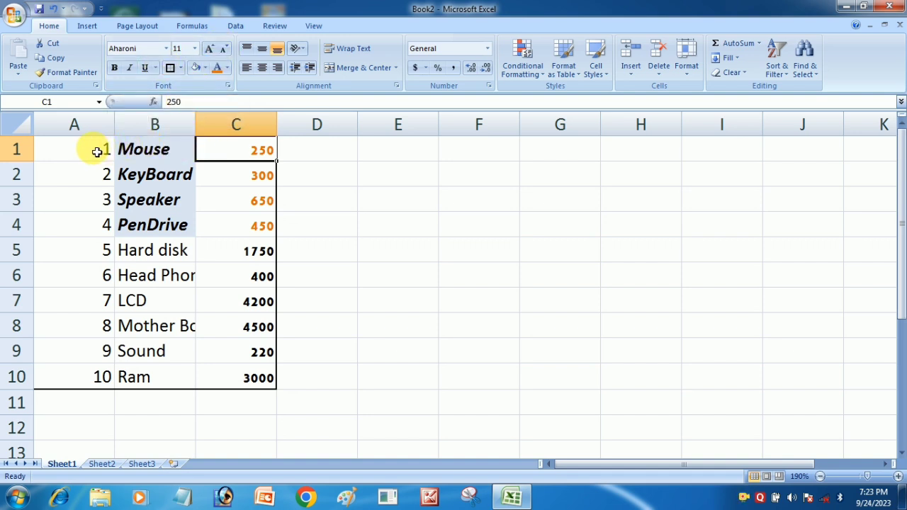
Try left and right alignment on the serial numbers in A1:A10 and settle on centering them
left_click_drag(97, 150, 91, 375)
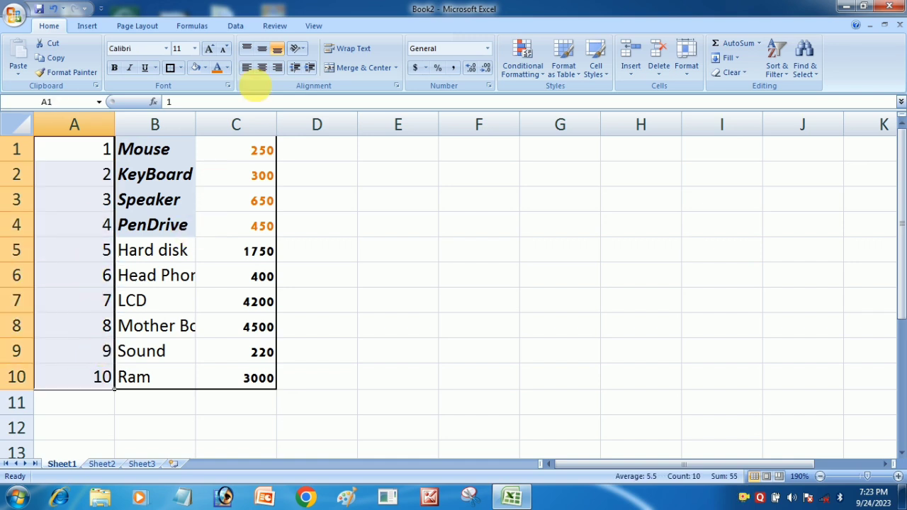
left_click(247, 50)
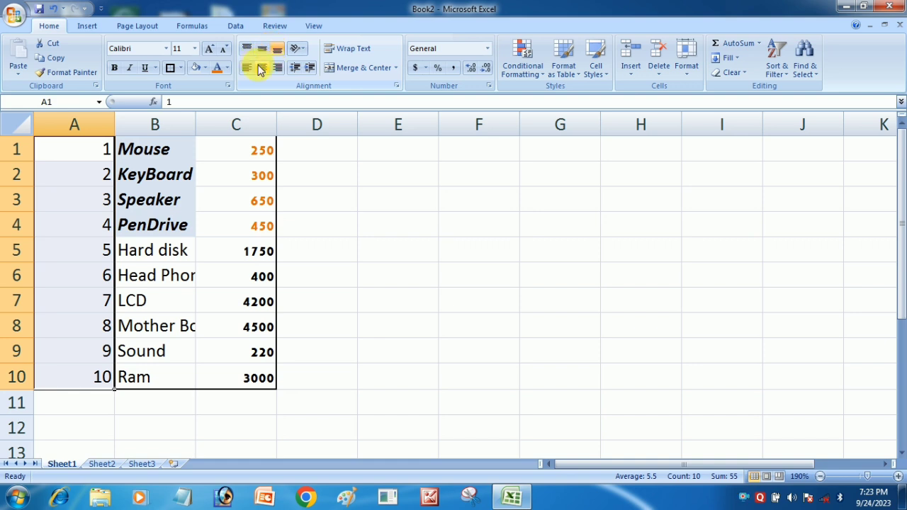
left_click(260, 68)
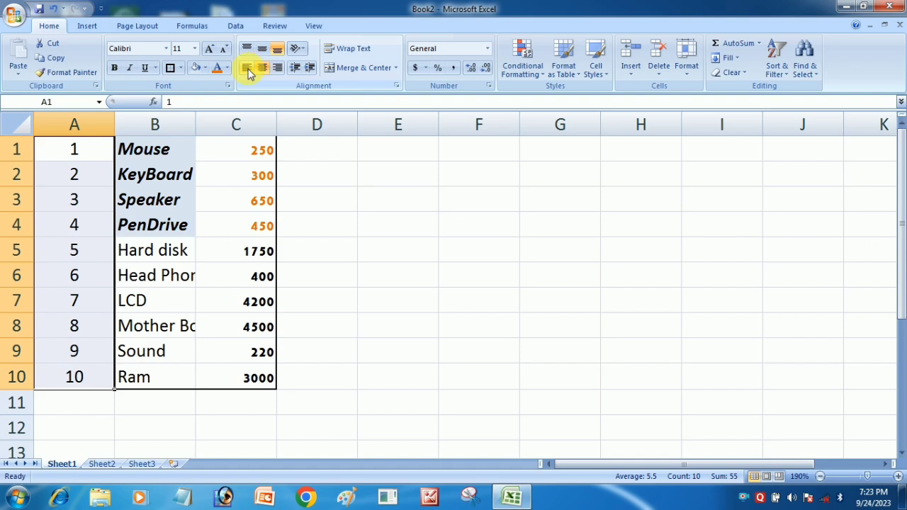
left_click(247, 68)
left_click(261, 69)
left_click(276, 68)
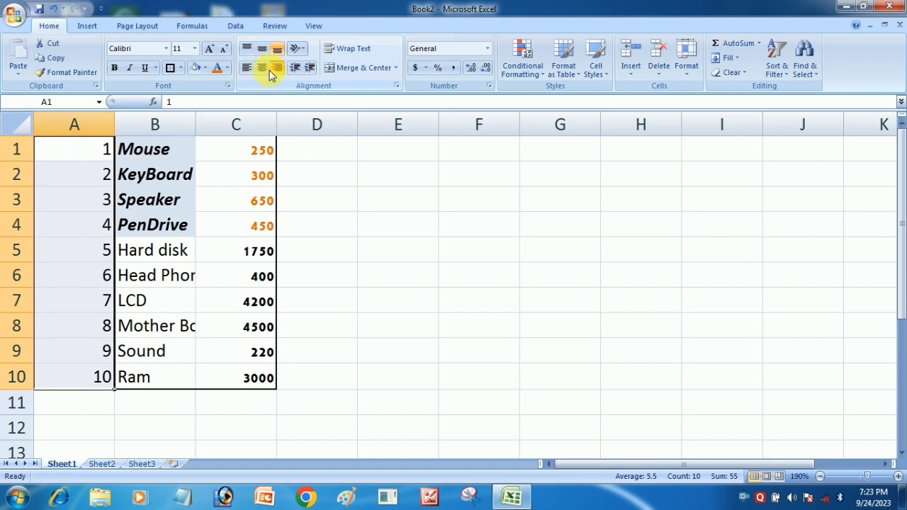
left_click(262, 69)
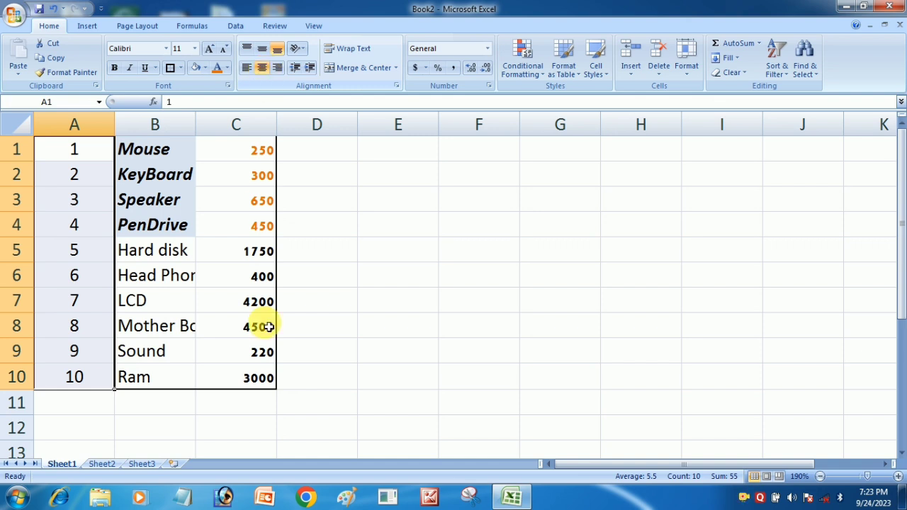
Center the item names and prices in B1:C10 horizontally, toggling the centering off and on again
left_click_drag(266, 376, 163, 148)
left_click(263, 68)
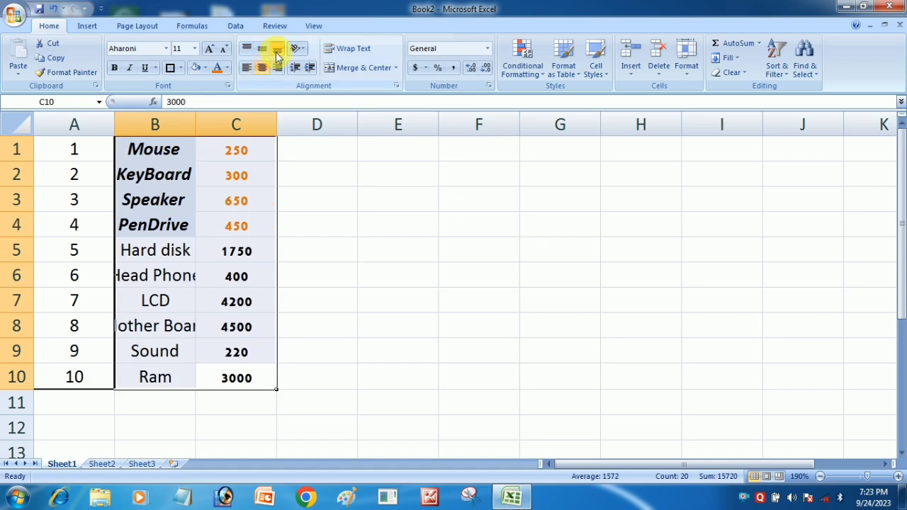
left_click(263, 69)
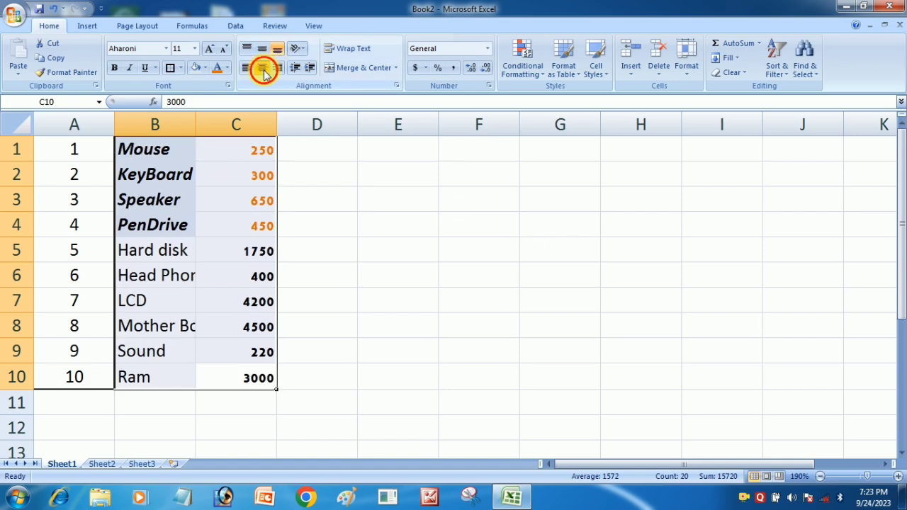
left_click(264, 69)
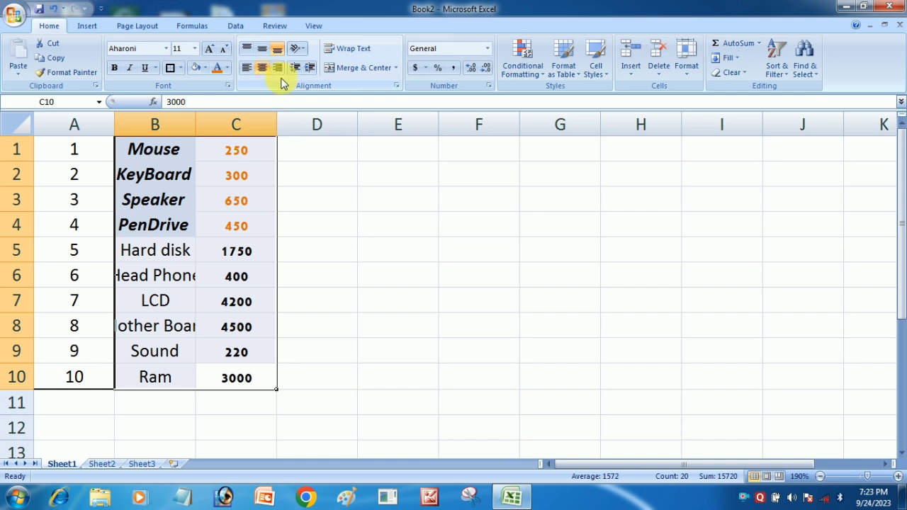
Increase and decrease the indent of the price in C1 several times, leaving it indented near the middle of the cell
left_click(258, 156)
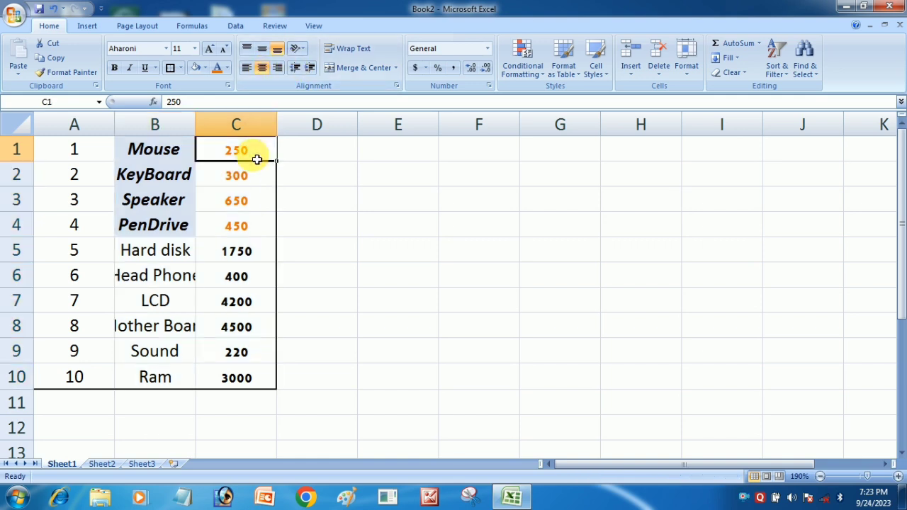
left_click(310, 68)
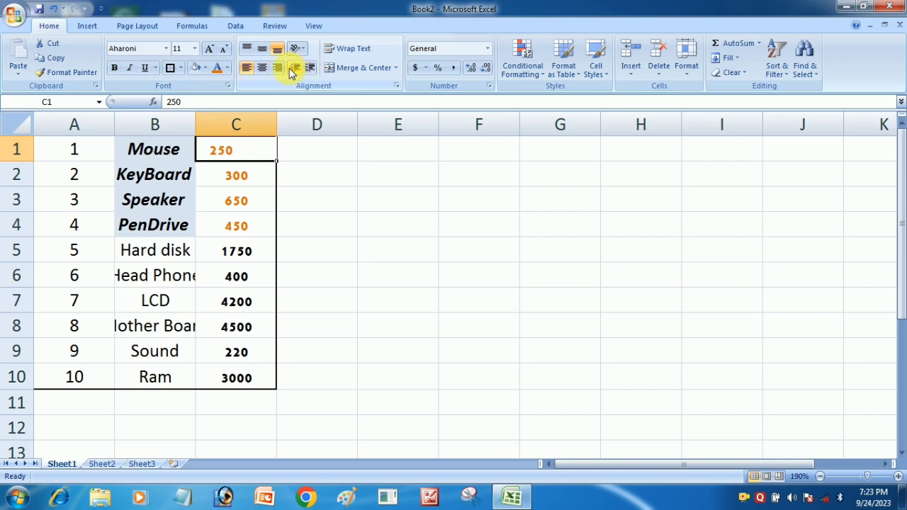
left_click(289, 68)
left_click(309, 68)
left_click(309, 68)
left_click(309, 68)
left_click(309, 68)
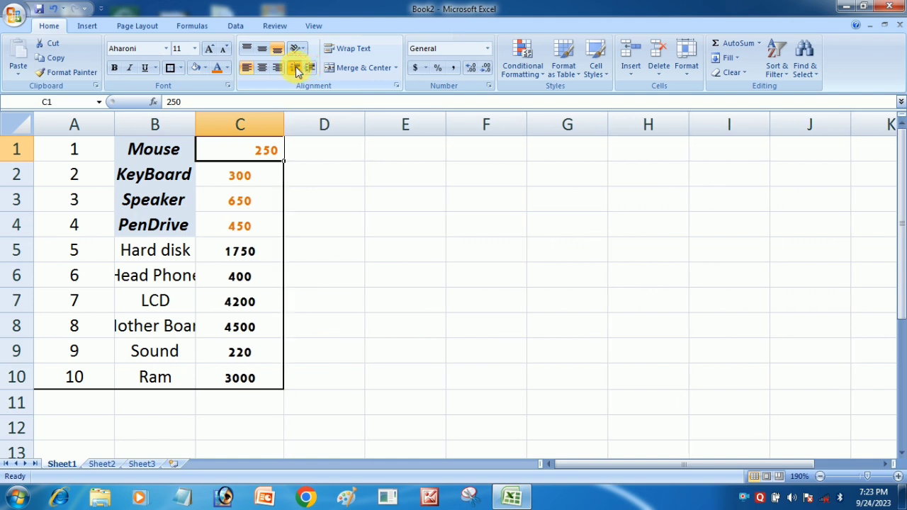
left_click(297, 68)
left_click(296, 68)
left_click(296, 68)
left_click(308, 68)
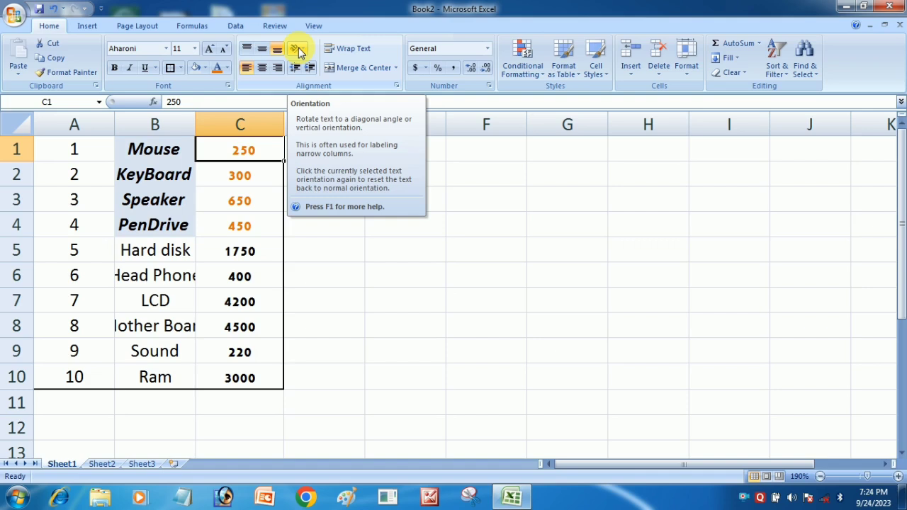
Try the Vertical Text orientation on the price in C1 and undo it
left_click(298, 50)
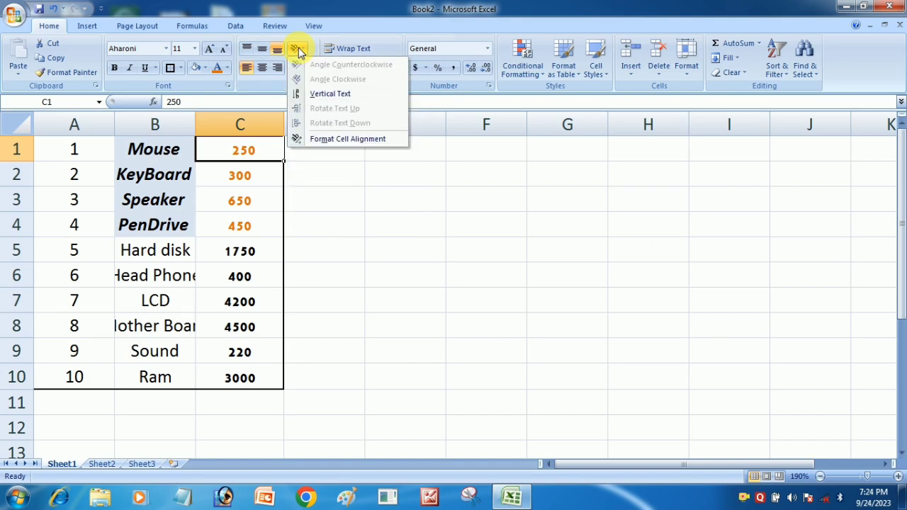
left_click(321, 97)
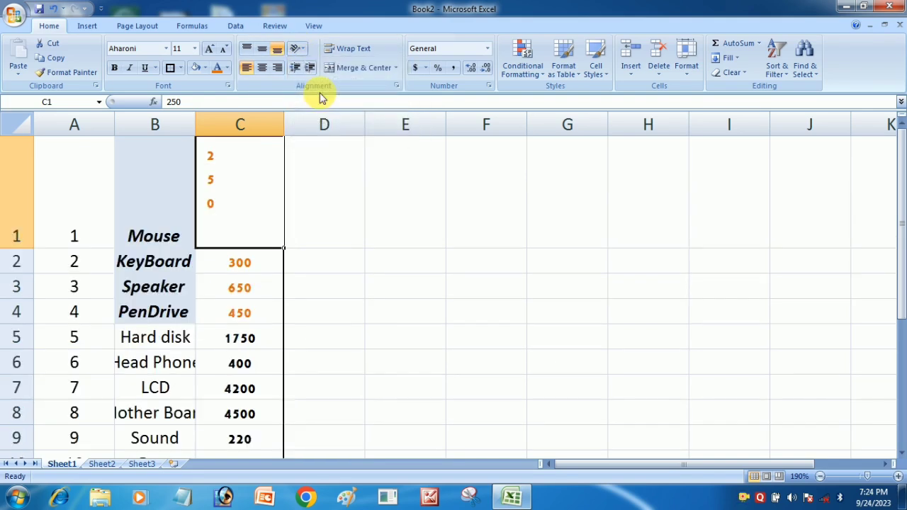
left_click(298, 48)
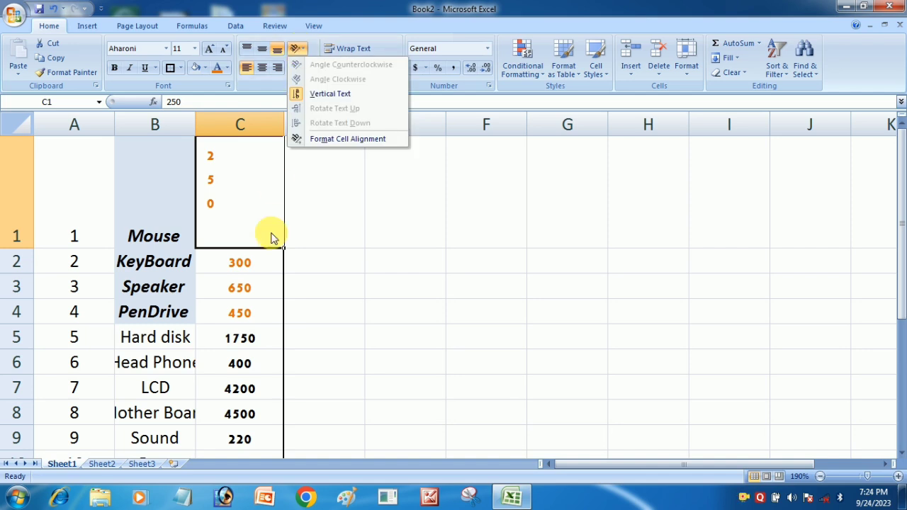
left_click(331, 238)
key("ctrl+z")
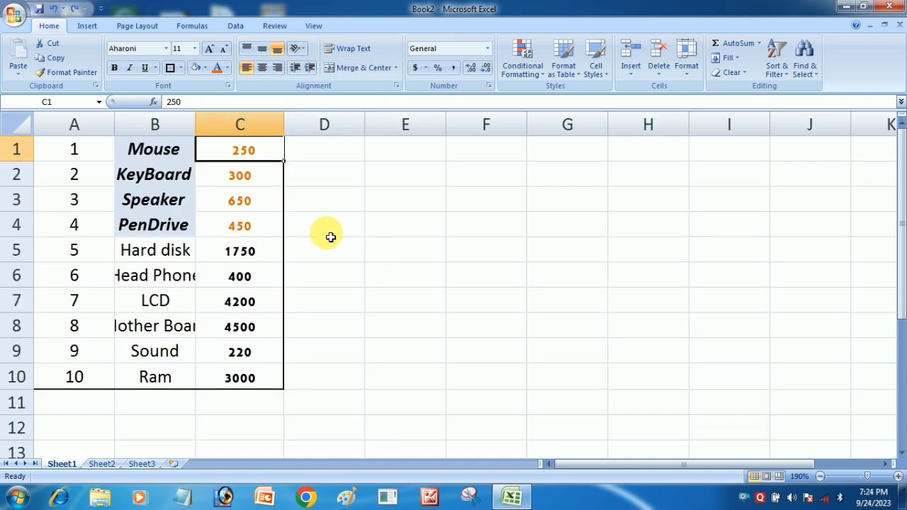
left_click_drag(243, 151, 248, 223)
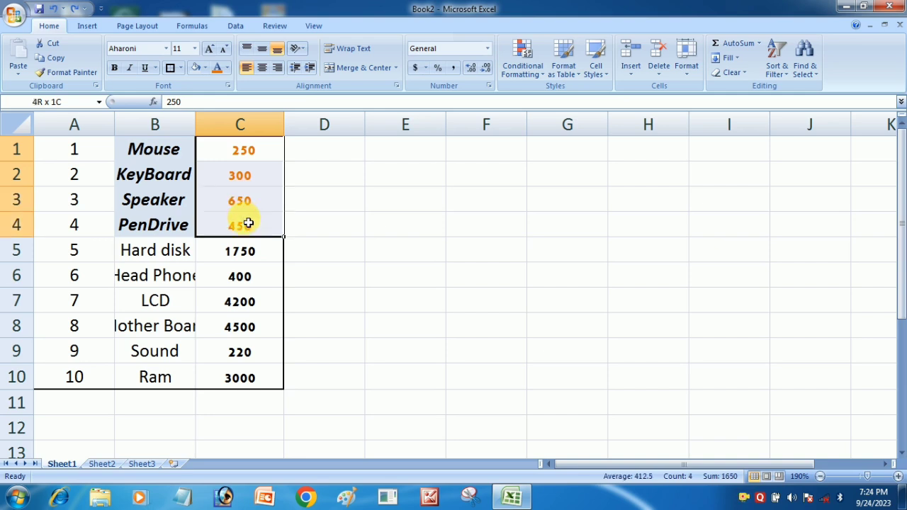
left_click(297, 48)
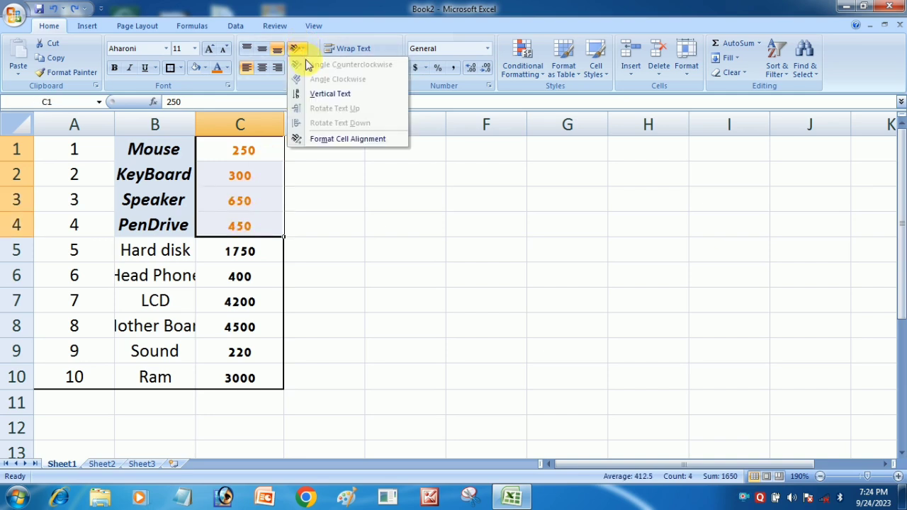
left_click(317, 165)
left_click(318, 157)
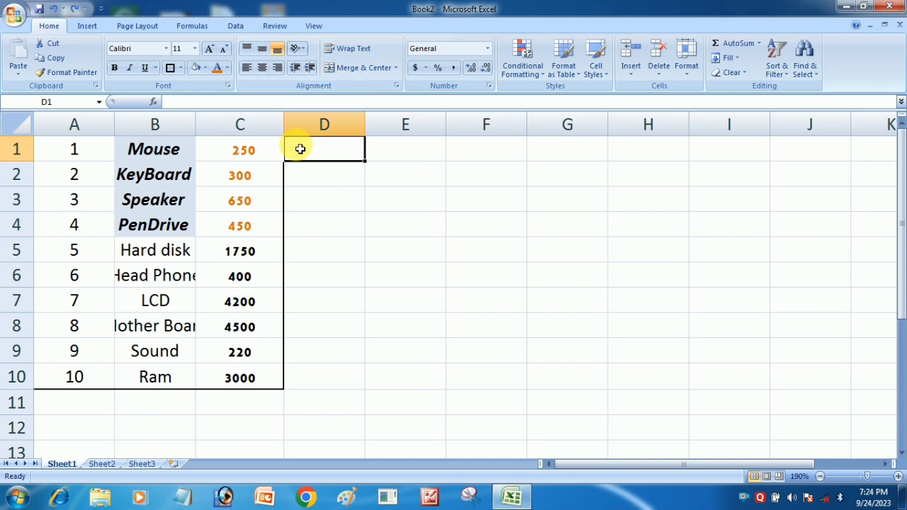
Merge cells A1:C1 into one cell with Merge Cells, accepting that only the upper-left value is kept
left_click(111, 153)
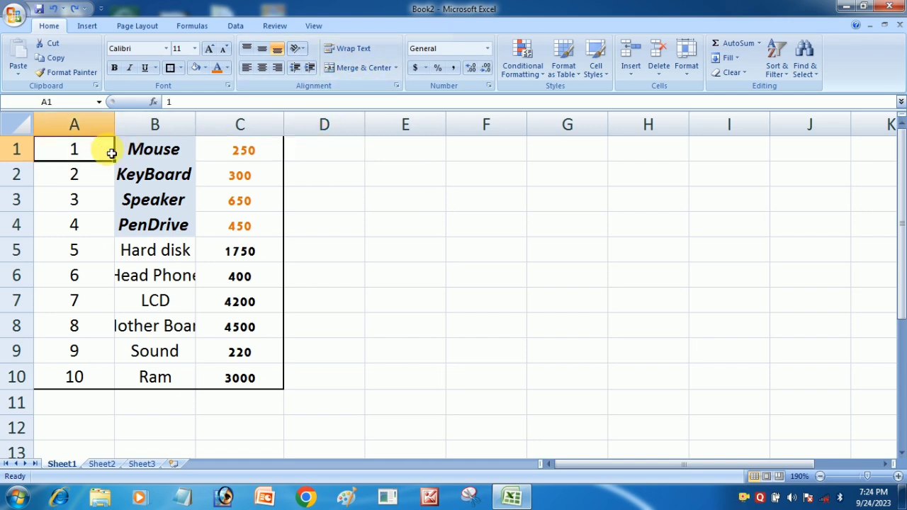
left_click_drag(111, 153, 212, 151)
left_click(395, 67)
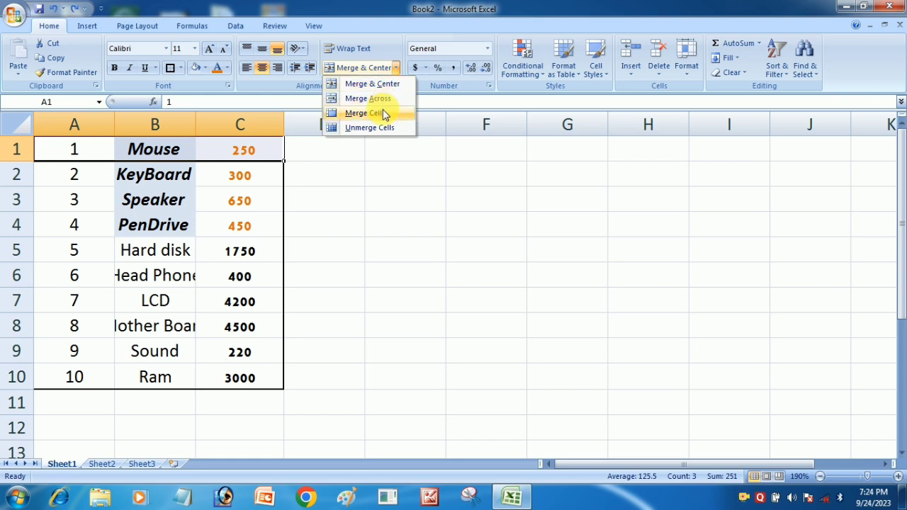
left_click(383, 113)
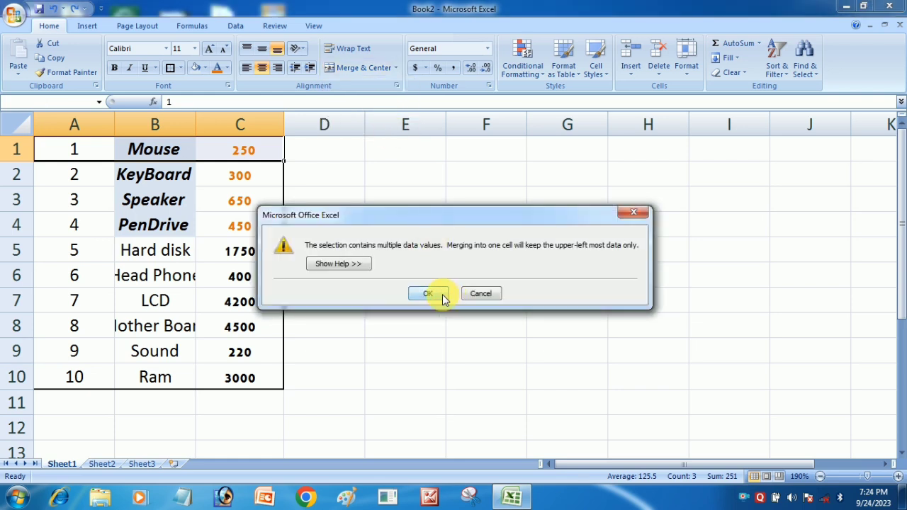
left_click(428, 293)
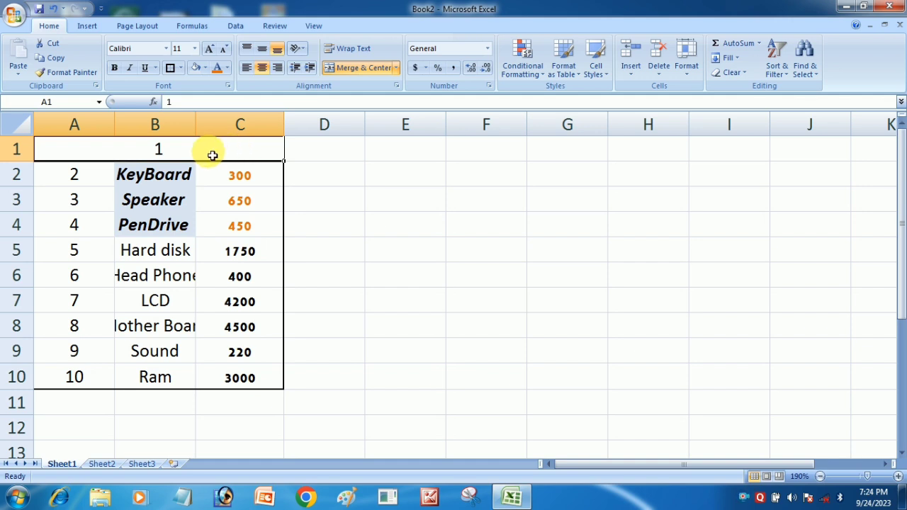
Fill the merged cell in row 1 with yellow and split it back into separate cells
left_click(206, 67)
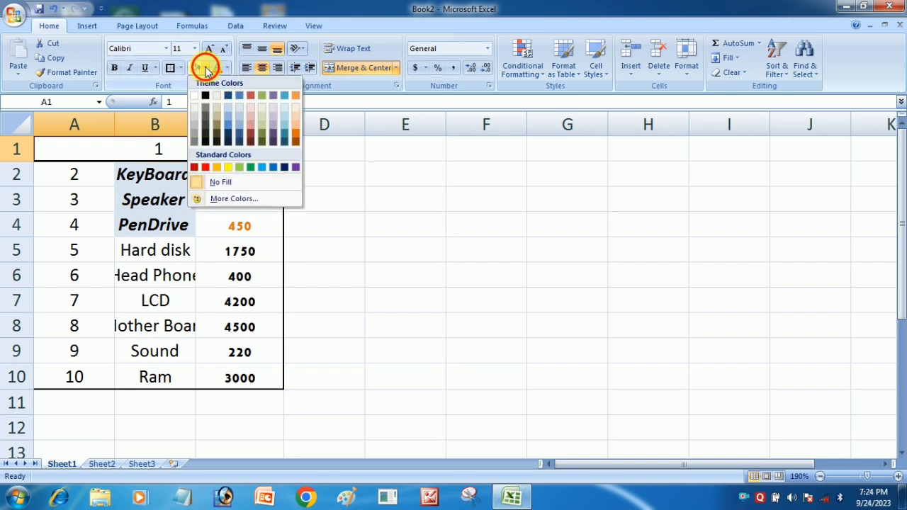
left_click(231, 169)
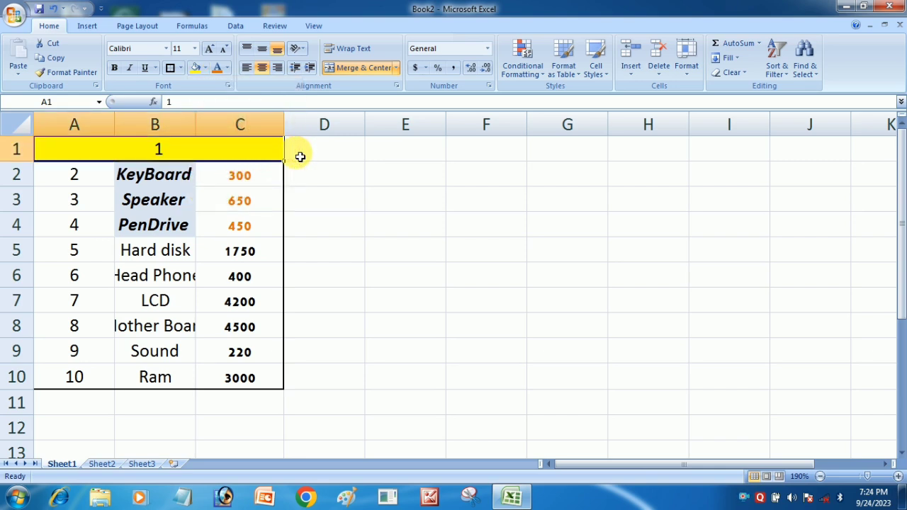
left_click(358, 67)
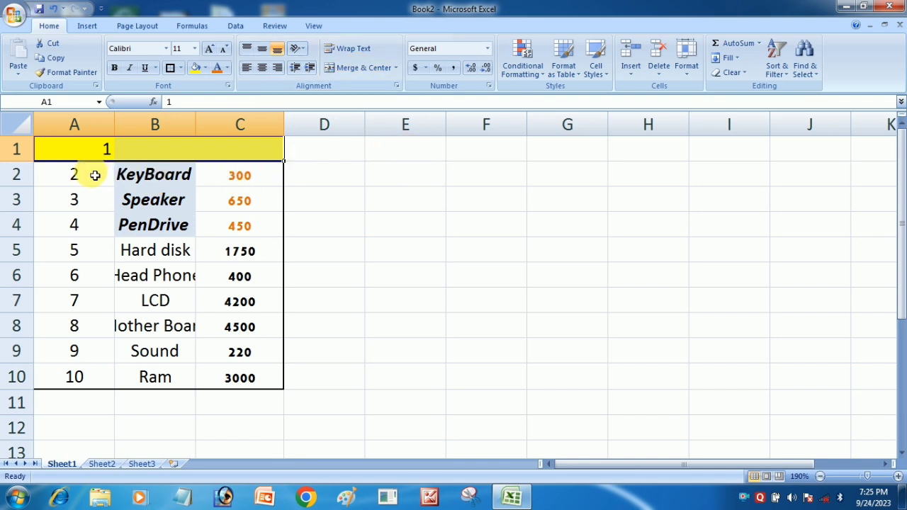
Apply the Number format to the serial numbers in A2:A10
left_click_drag(94, 174, 86, 377)
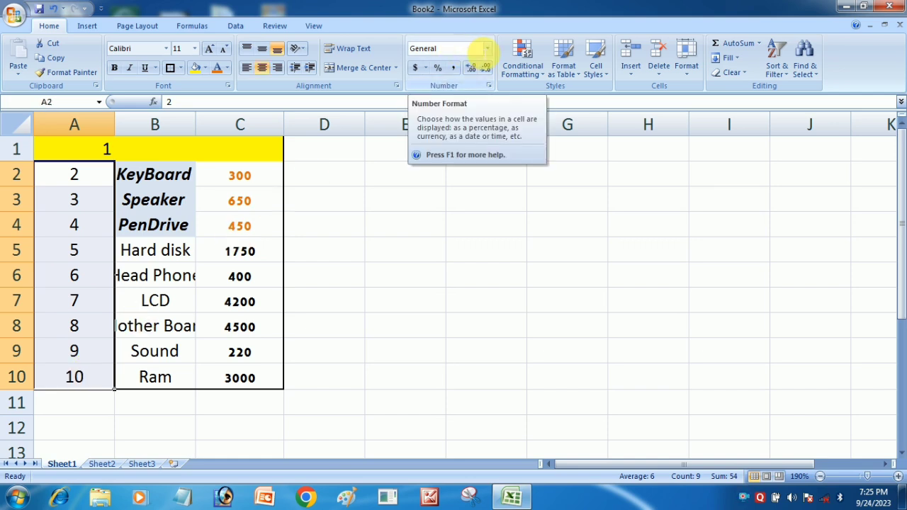
left_click(487, 49)
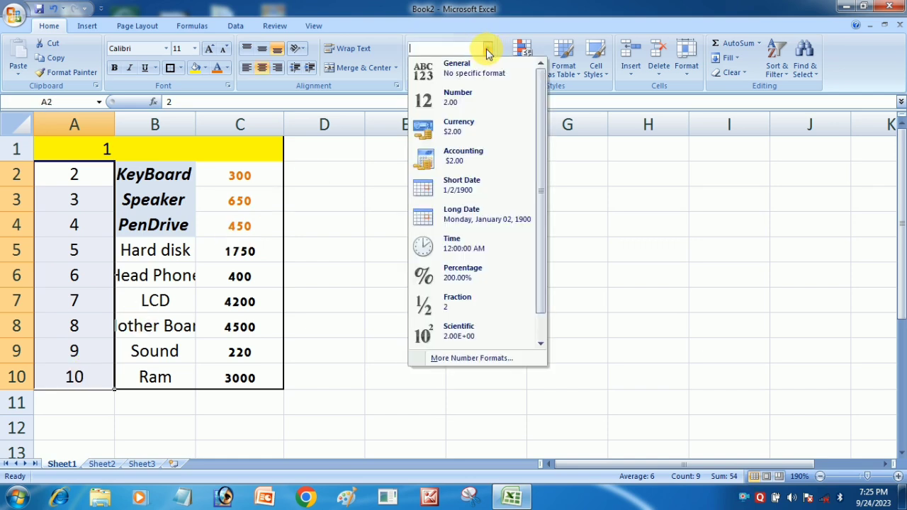
left_click(470, 97)
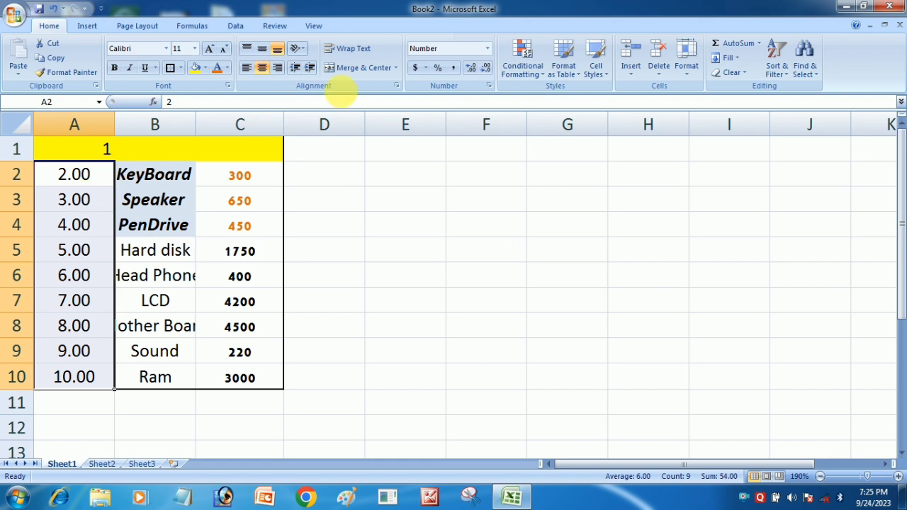
Decrease and increase the decimal places of A2:A10, ending with one decimal place
left_click(485, 71)
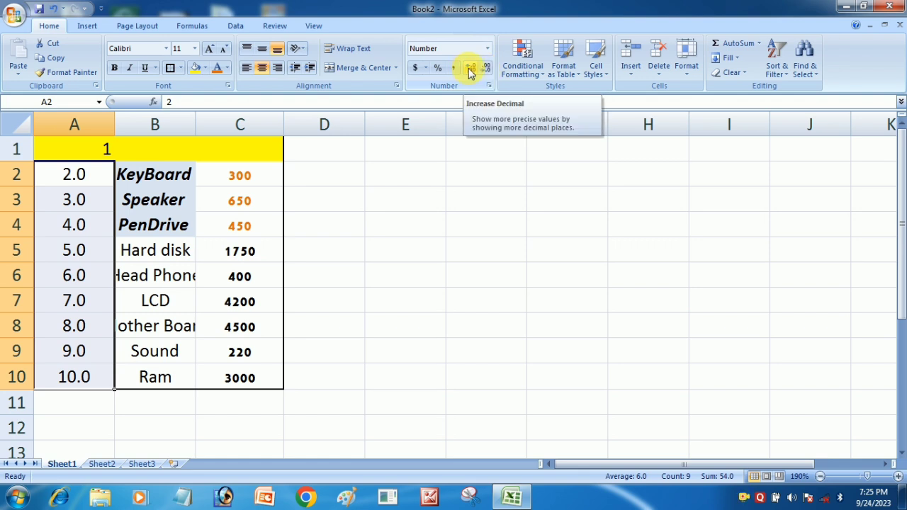
left_click(472, 68)
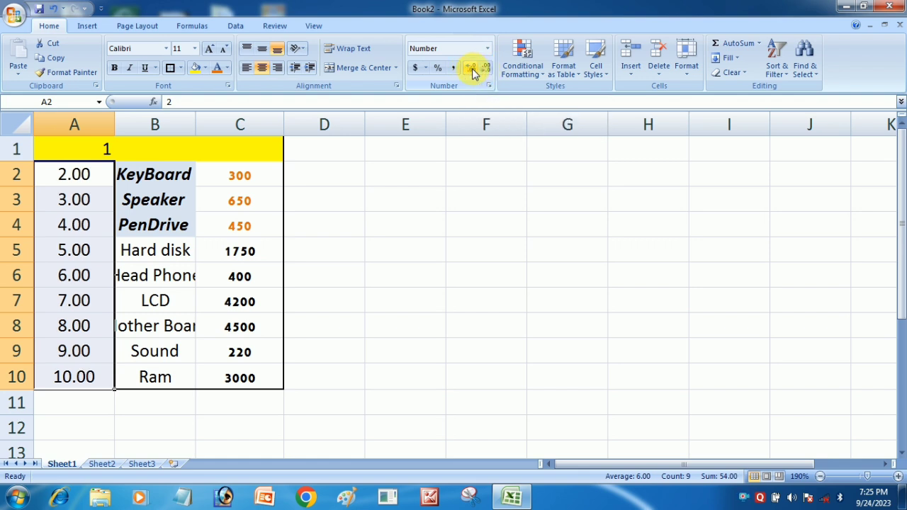
left_click(485, 71)
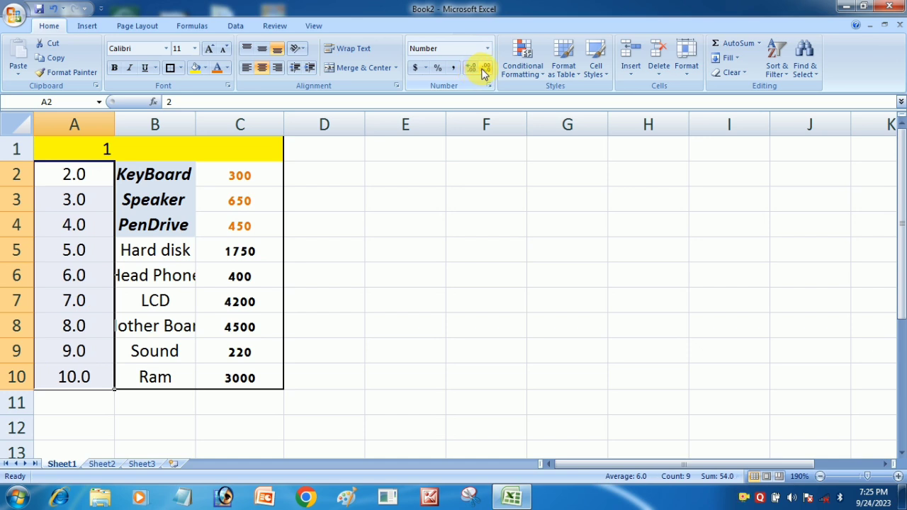
Apply the comma style to A2:A10 and replace it with the Currency format
left_click(457, 66)
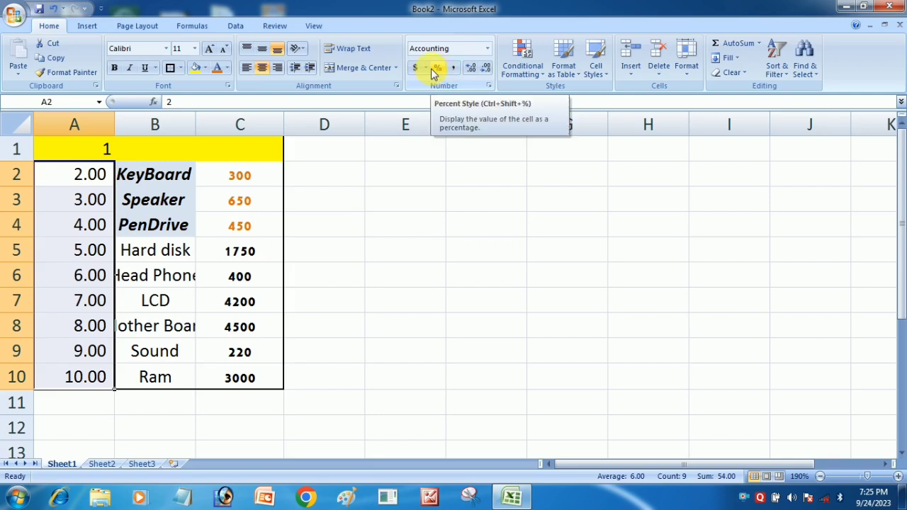
left_click(426, 68)
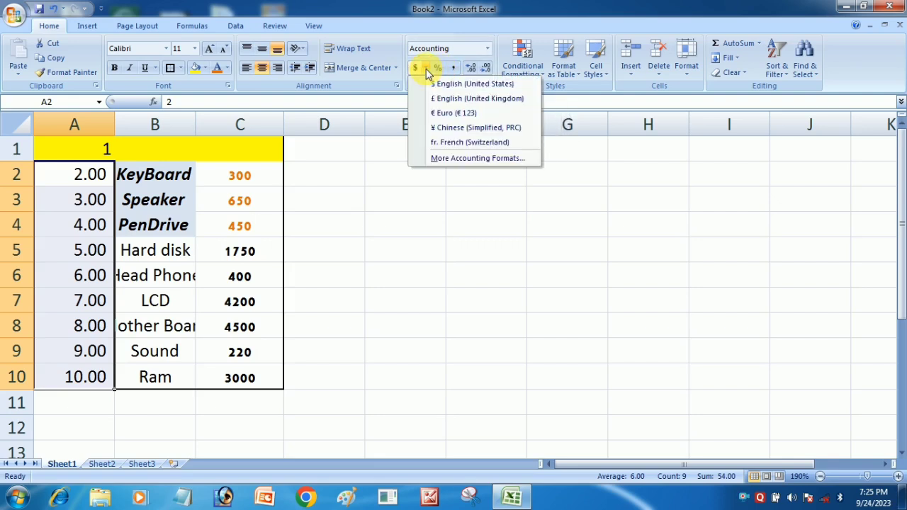
left_click(488, 48)
left_click(488, 49)
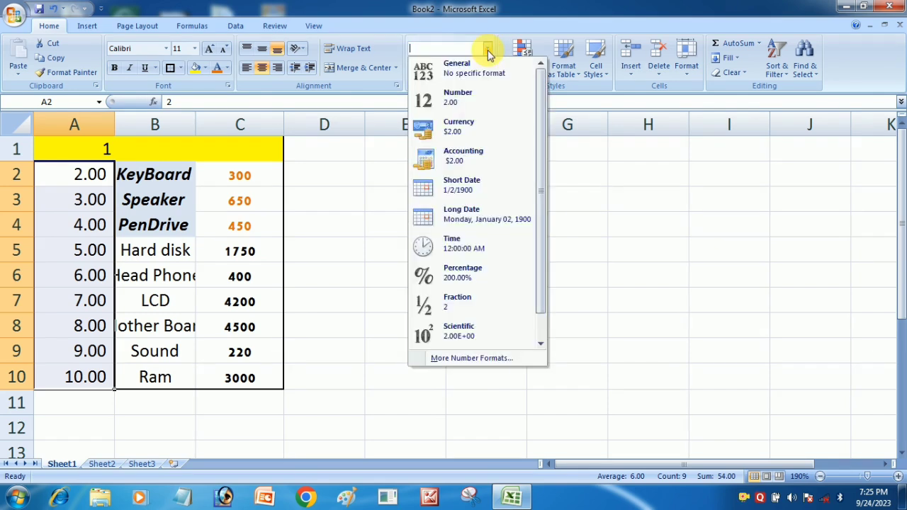
left_click(468, 130)
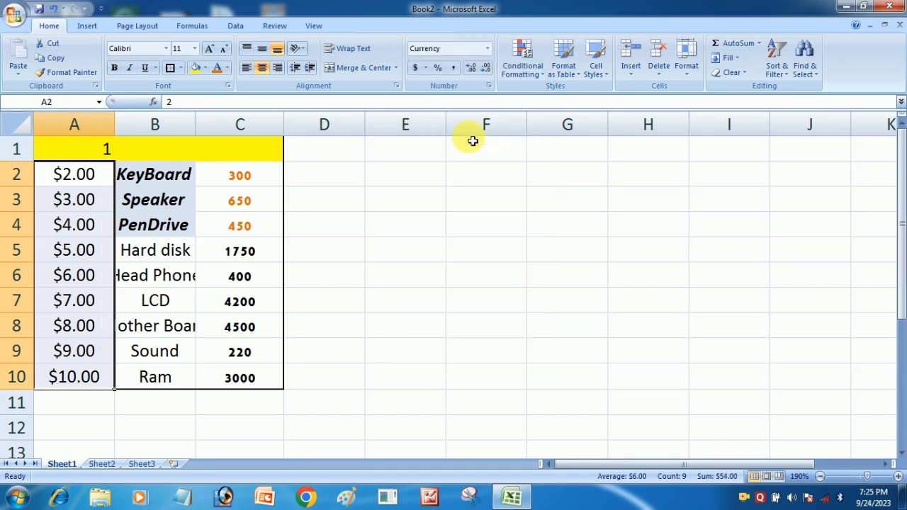
Switch A2:A10 to the Accounting format, followed by the Short Date format
left_click(489, 50)
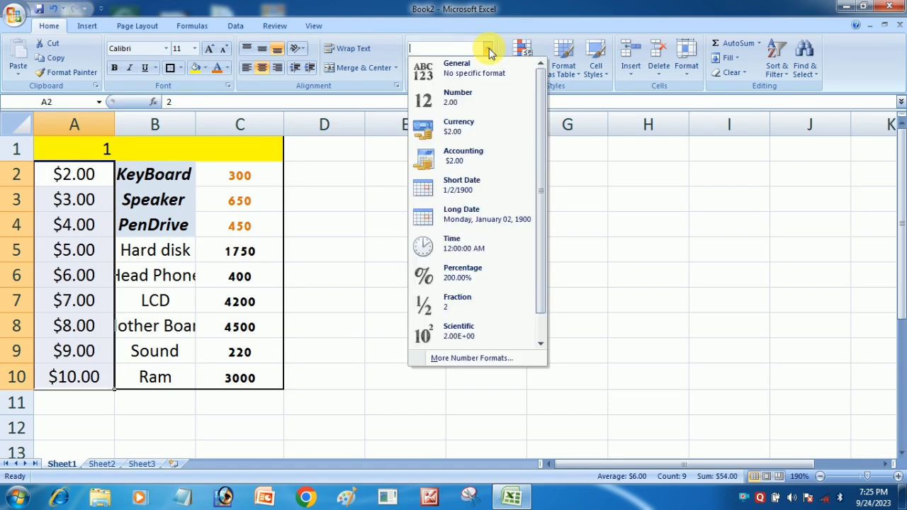
left_click(468, 156)
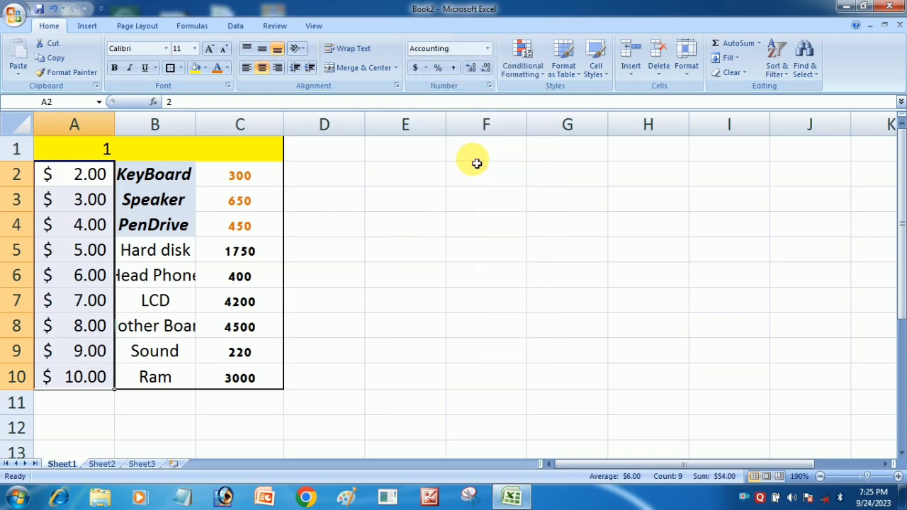
left_click(489, 50)
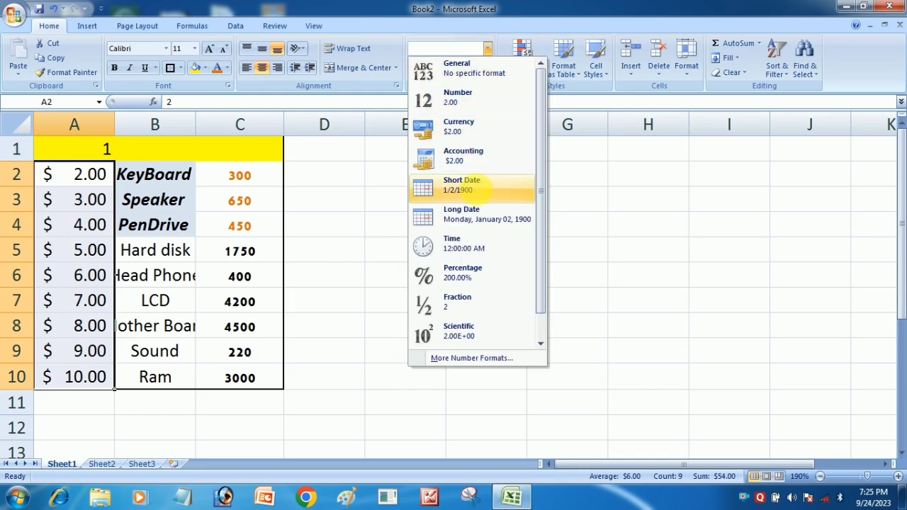
left_click(468, 186)
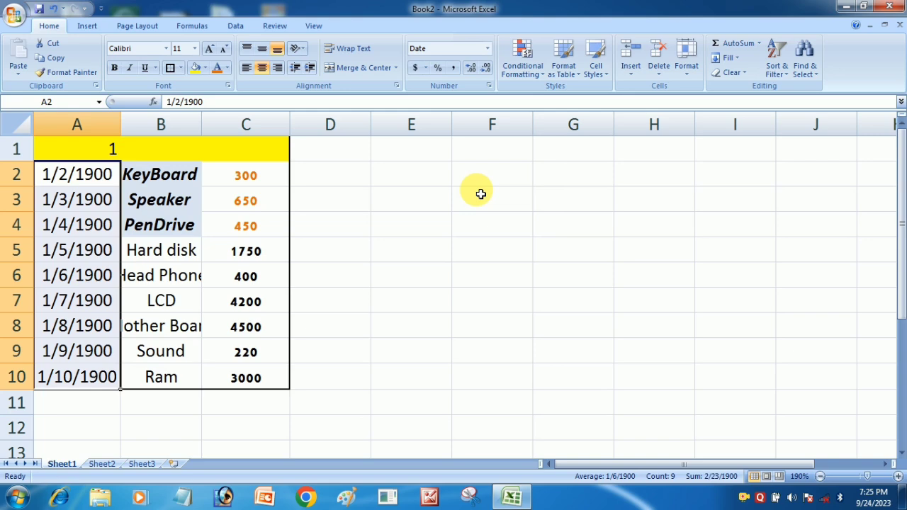
Display the values in A2:A10 as Long Date, followed by the Time format
left_click(487, 48)
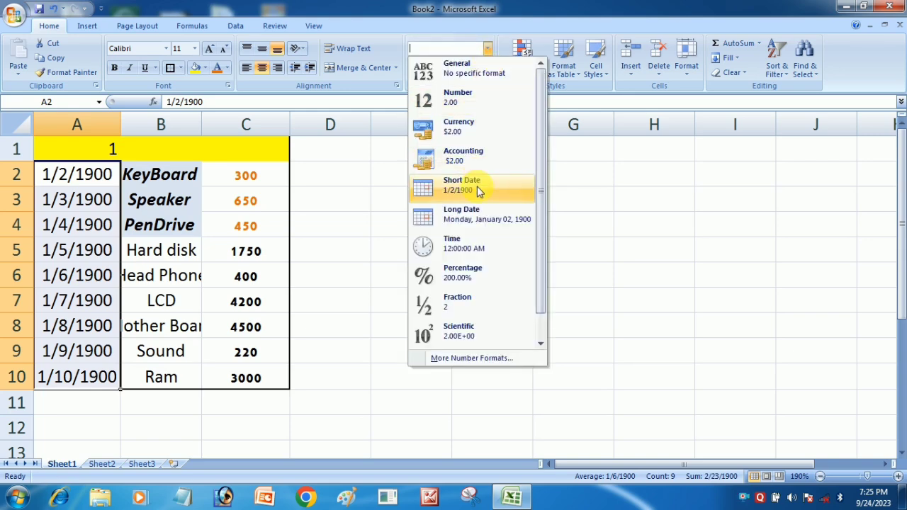
left_click(474, 214)
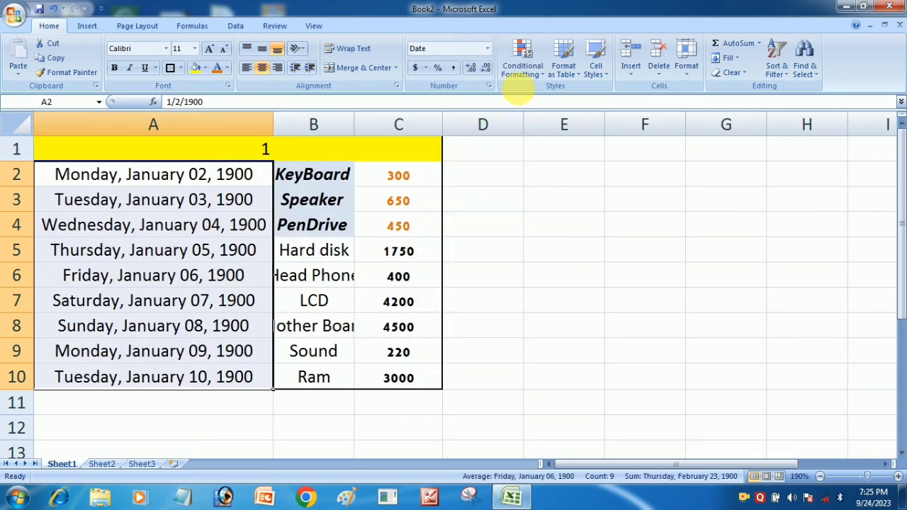
left_click(488, 49)
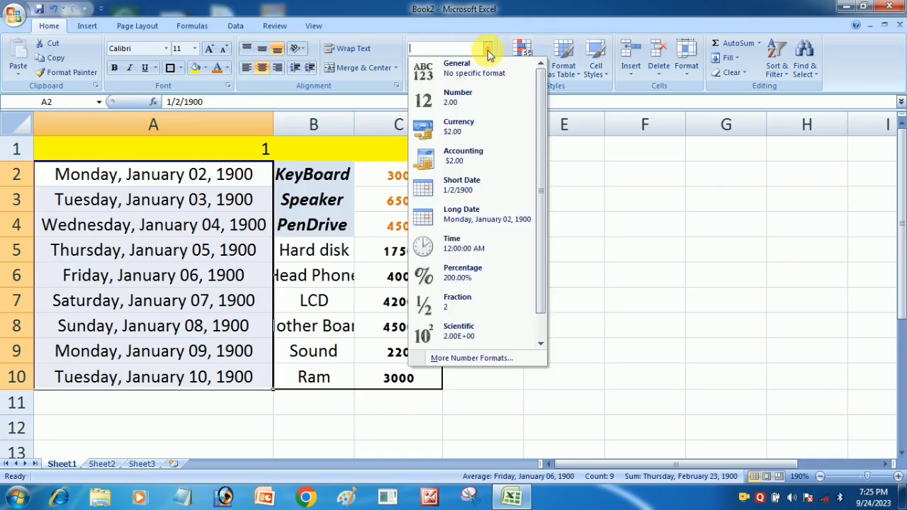
left_click(474, 243)
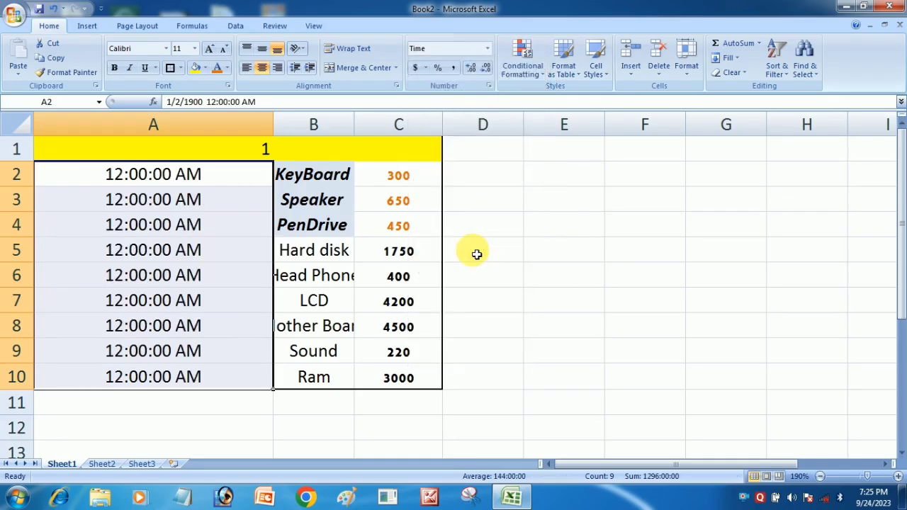
Try the Percentage format on A2:A10, followed by the Scientific format
left_click(488, 49)
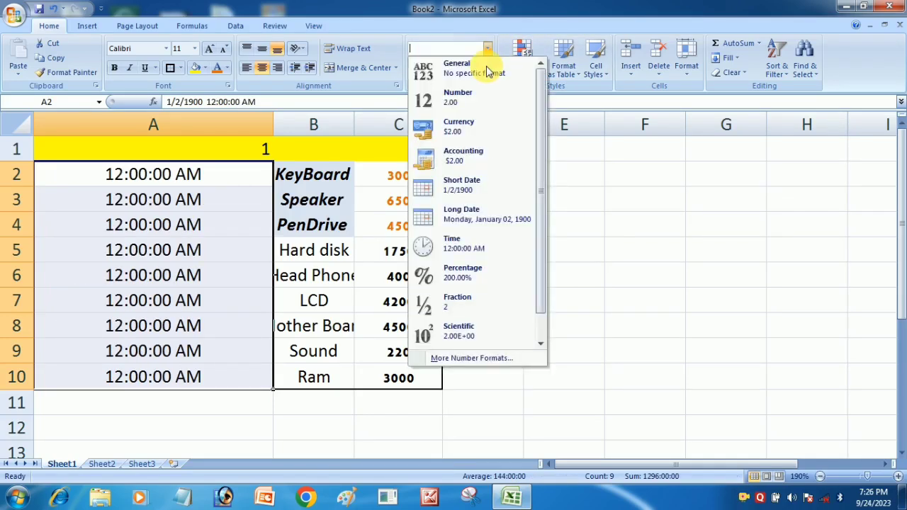
left_click(475, 272)
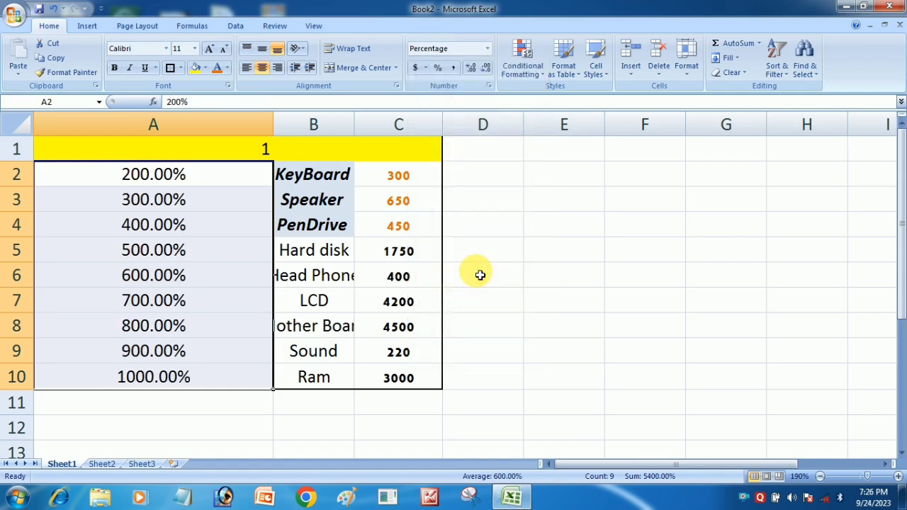
left_click(487, 48)
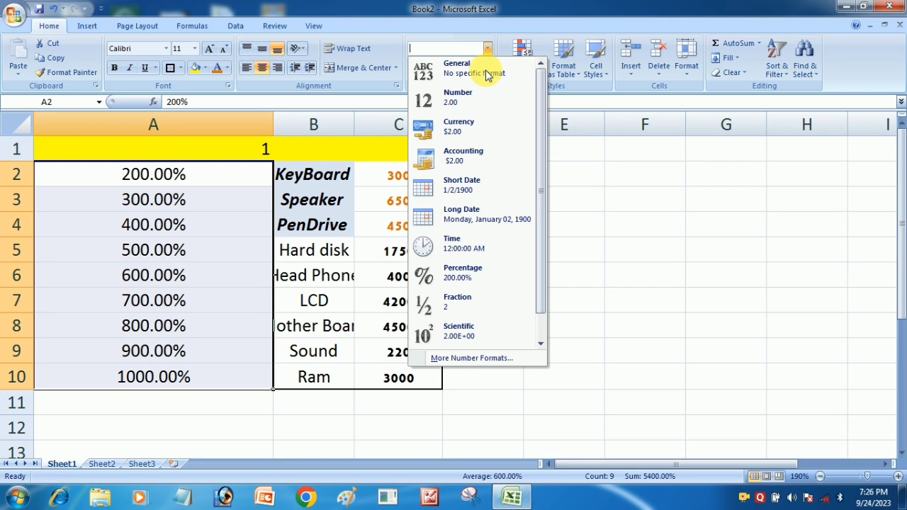
left_click(471, 336)
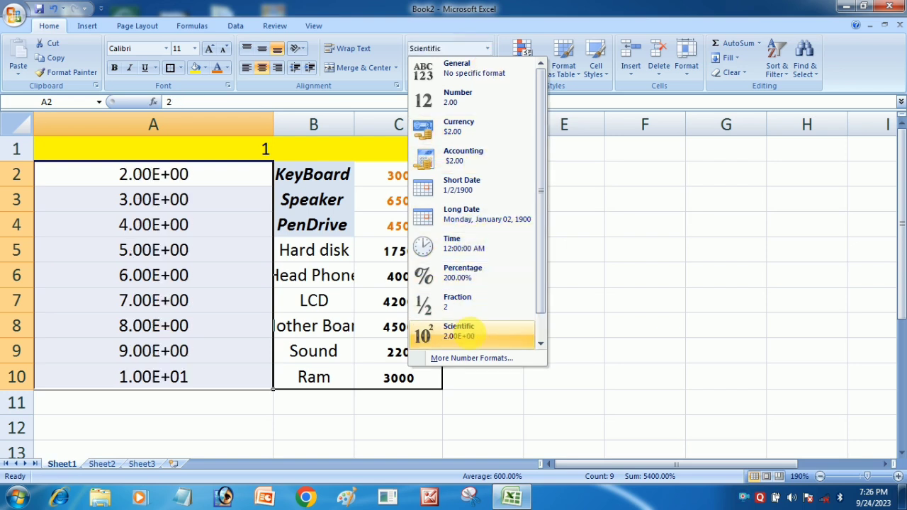
Set A2:A10 to the Percentage format and narrow column A to fit the shorter values
left_click(487, 48)
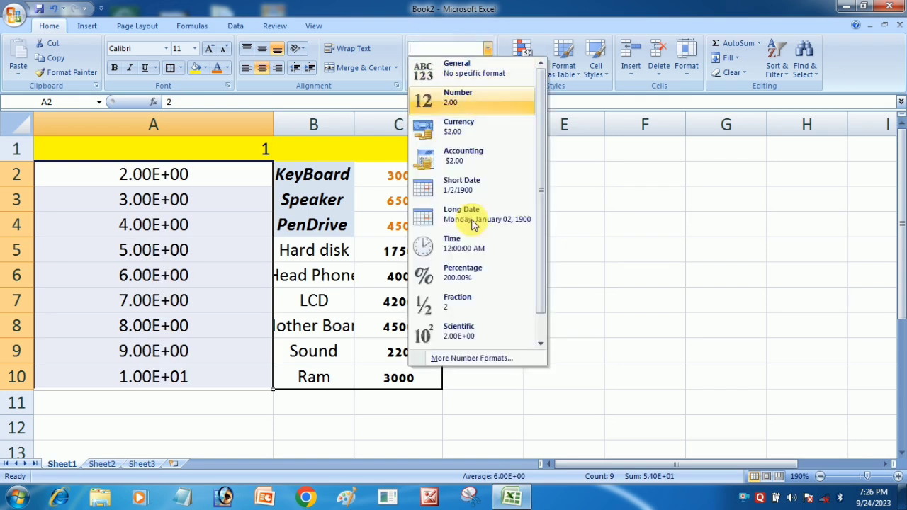
left_click(470, 282)
left_click(501, 278)
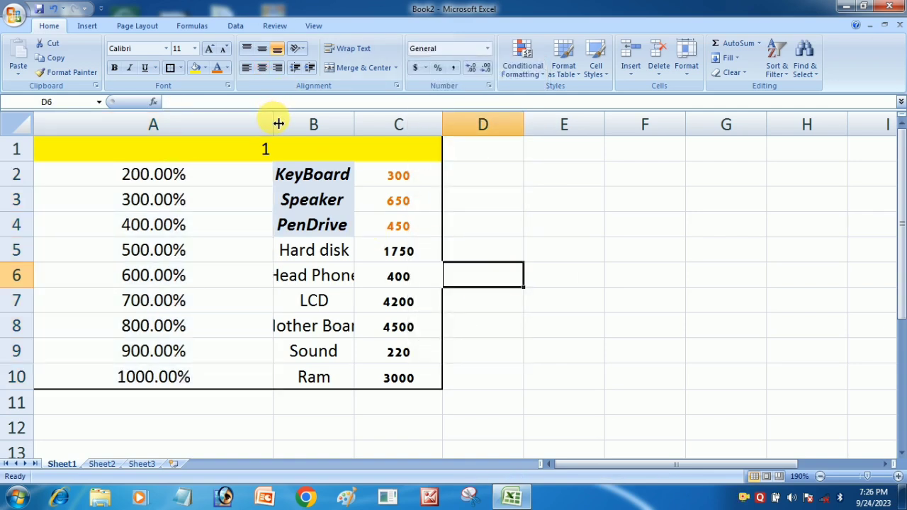
left_click_drag(278, 123, 146, 123)
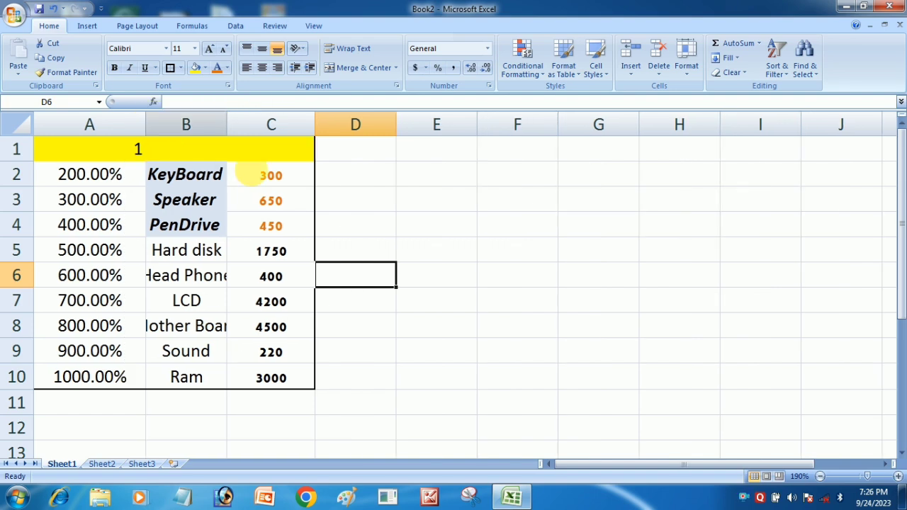
left_click(390, 223)
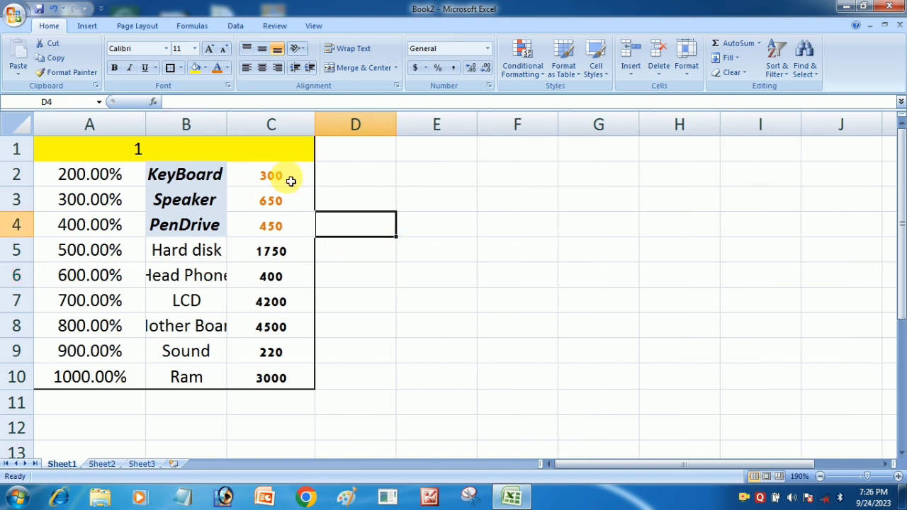
Examine the conditional formatting options for prices C2:C10, previewing data bars, color scales and icon sets
left_click_drag(282, 176, 272, 378)
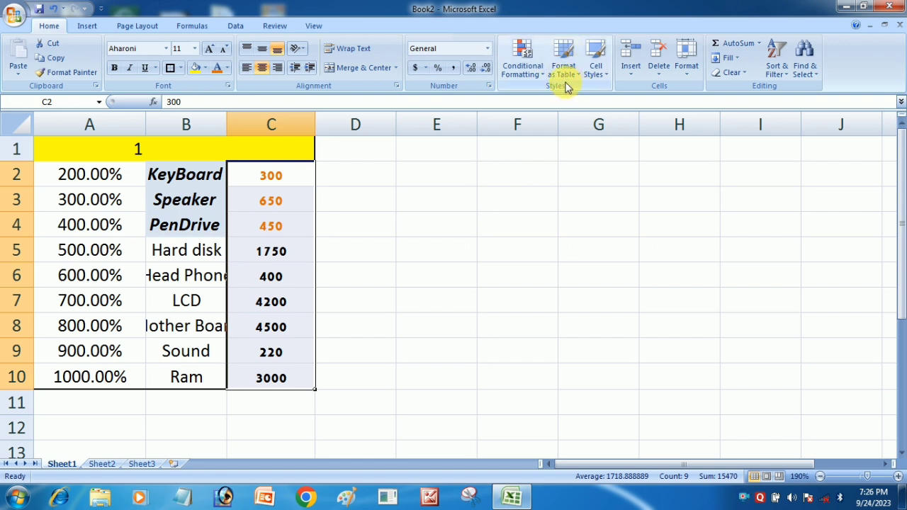
left_click(528, 73)
mouse_move(536, 96)
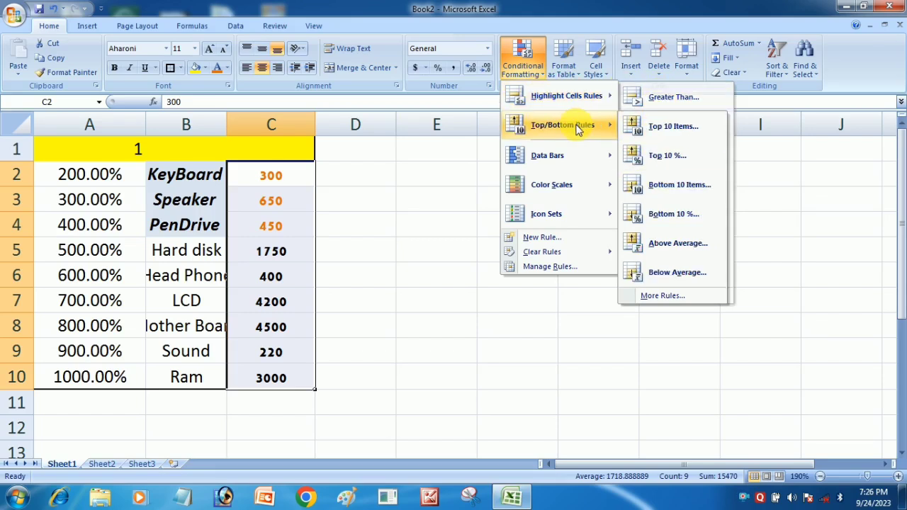
mouse_move(575, 157)
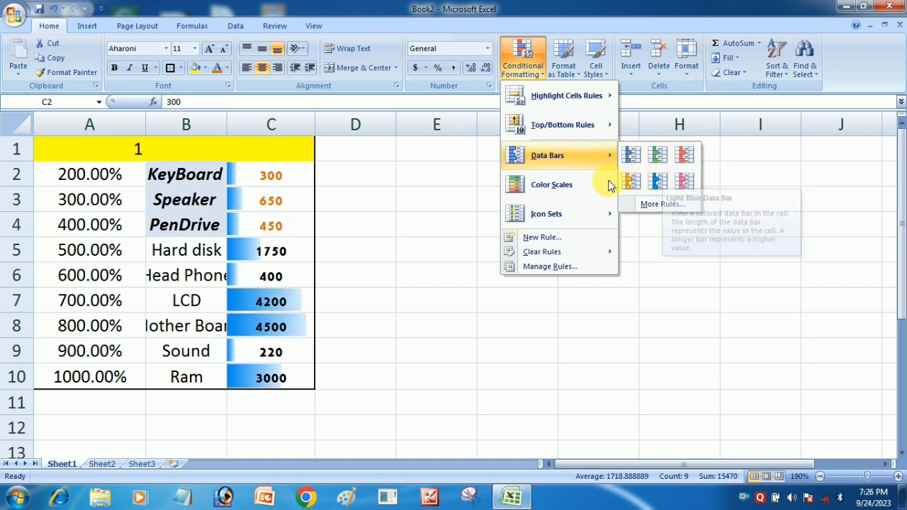
mouse_move(593, 186)
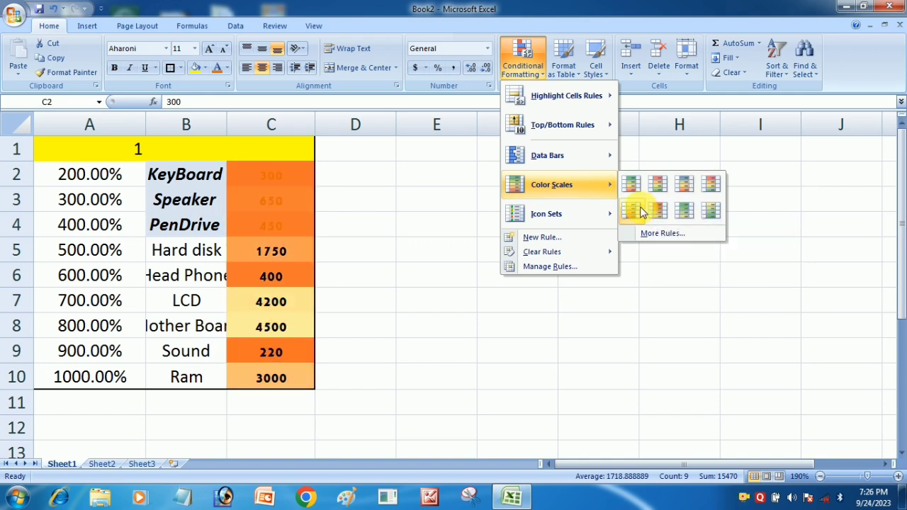
mouse_move(603, 213)
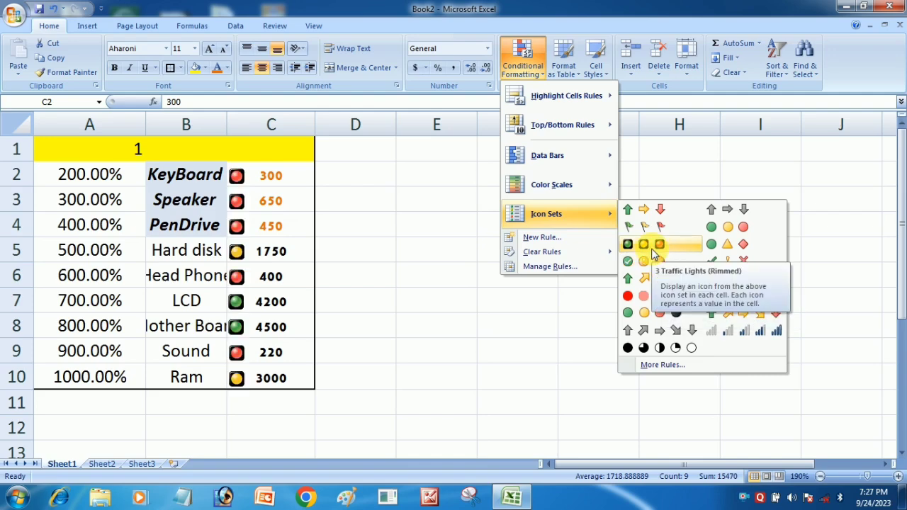
Format C2:C10 as a table without existing headers, using the first red Medium table style
left_click(571, 69)
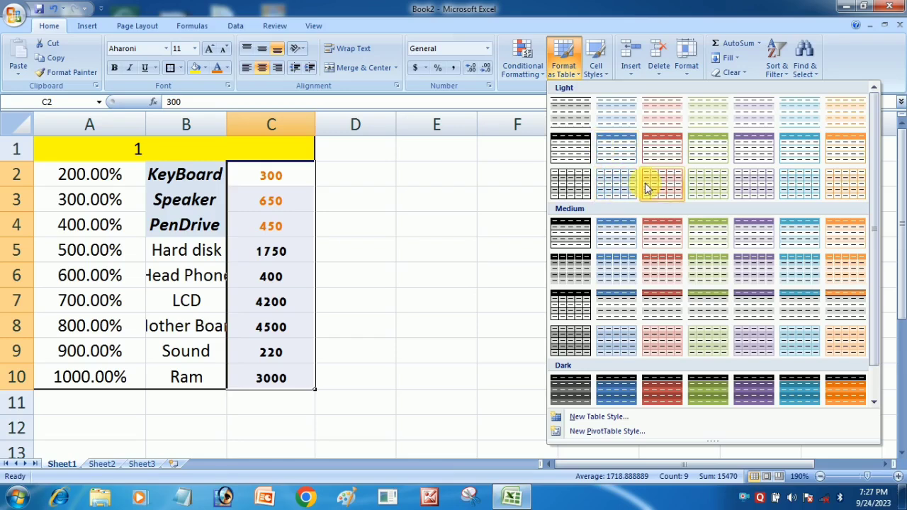
left_click(668, 232)
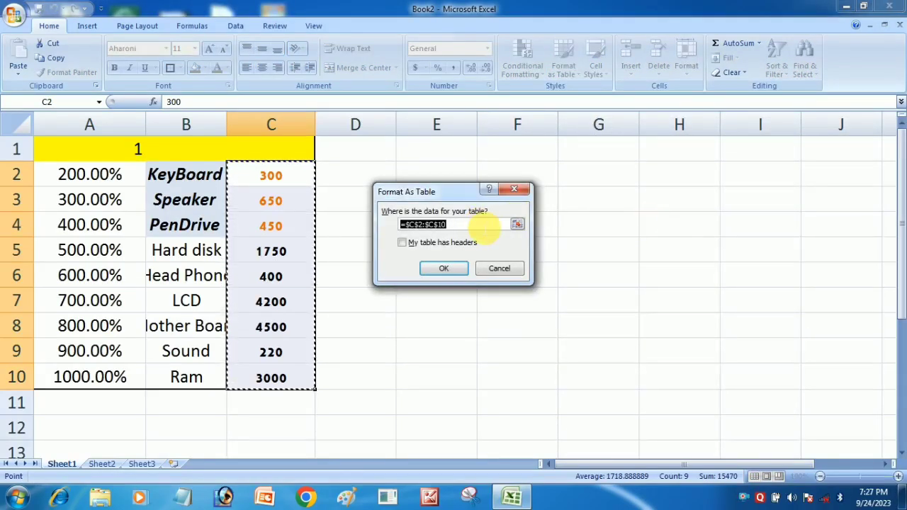
left_click(460, 269)
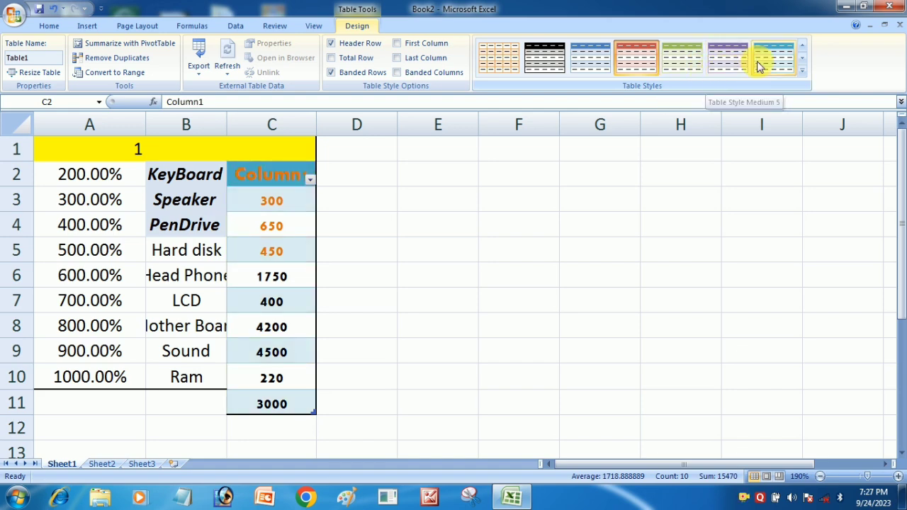
Preview the other Medium and Dark table styles on the price table without applying one
left_click(801, 71)
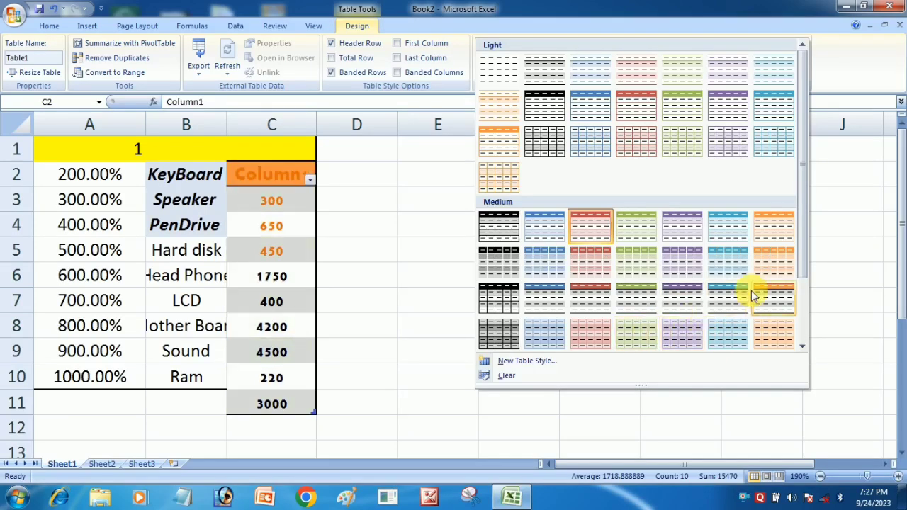
left_click_drag(799, 279, 804, 357)
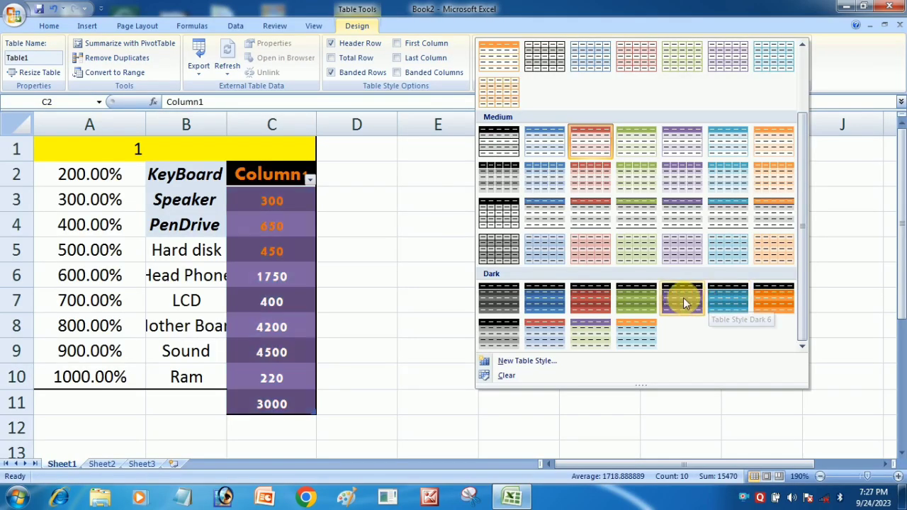
left_click(822, 210)
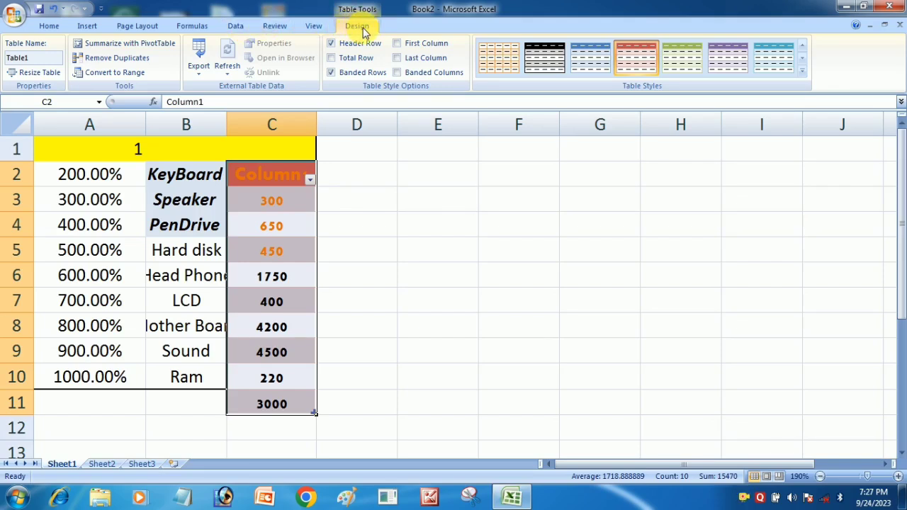
Look through the Find & Select options, including Find, and display the Insert commands
left_click(50, 26)
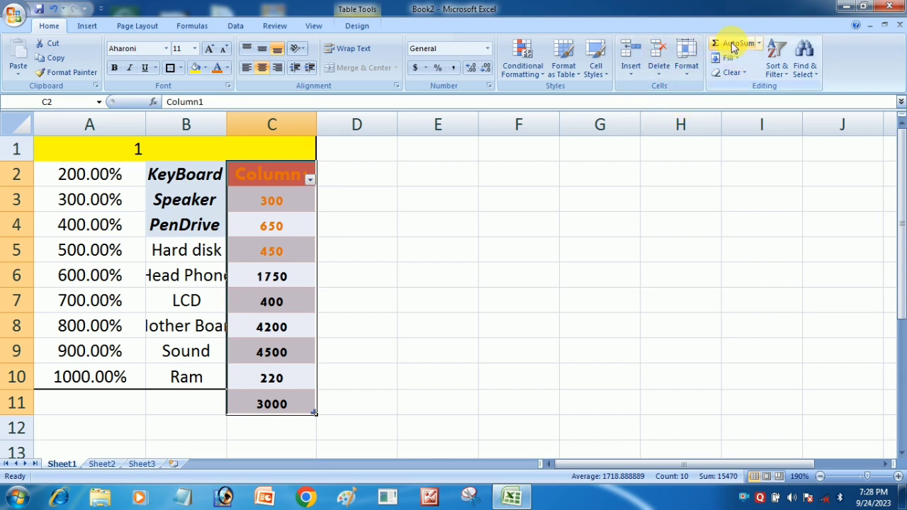
left_click(807, 66)
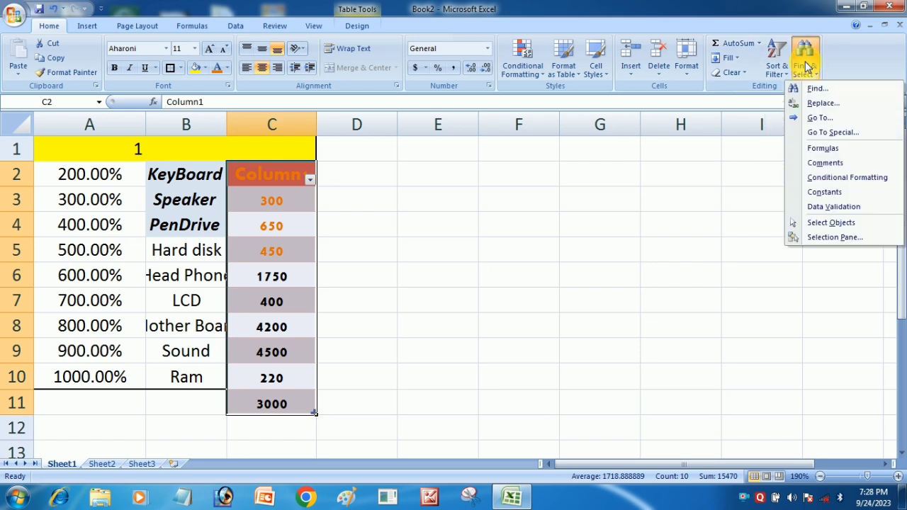
left_click(823, 91)
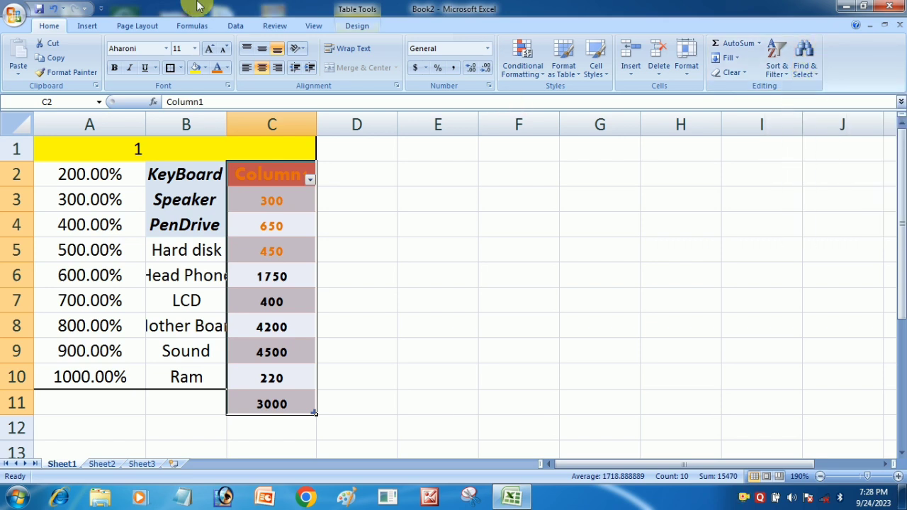
left_click(88, 26)
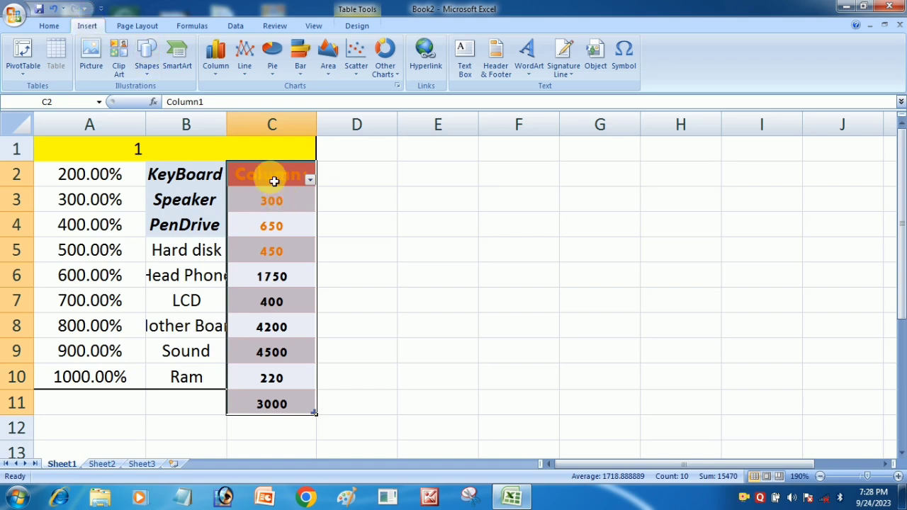
Insert the "tailly pic" image from the Pictures library at cell B2
left_click(181, 174)
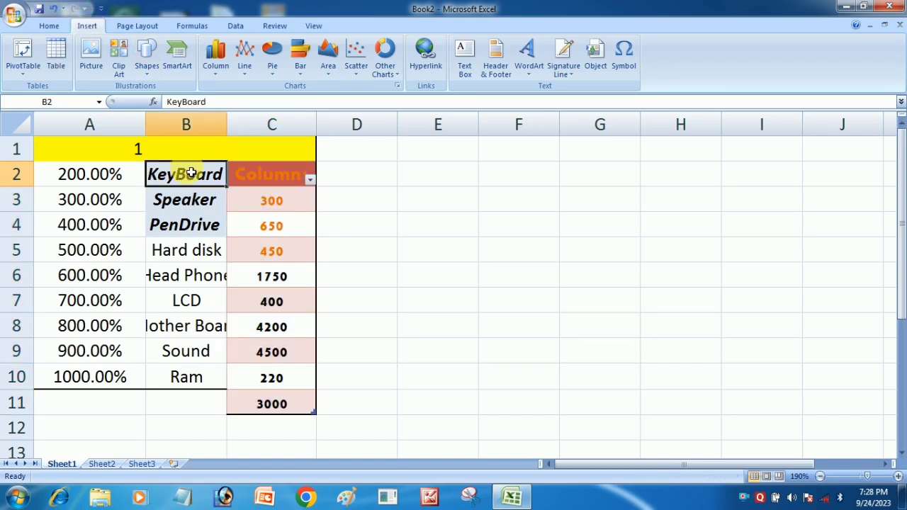
left_click(96, 67)
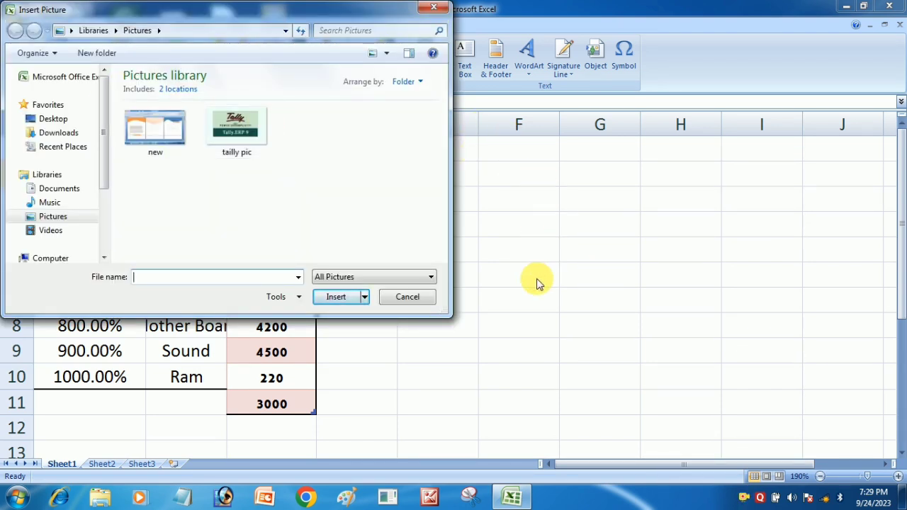
double_click(231, 131)
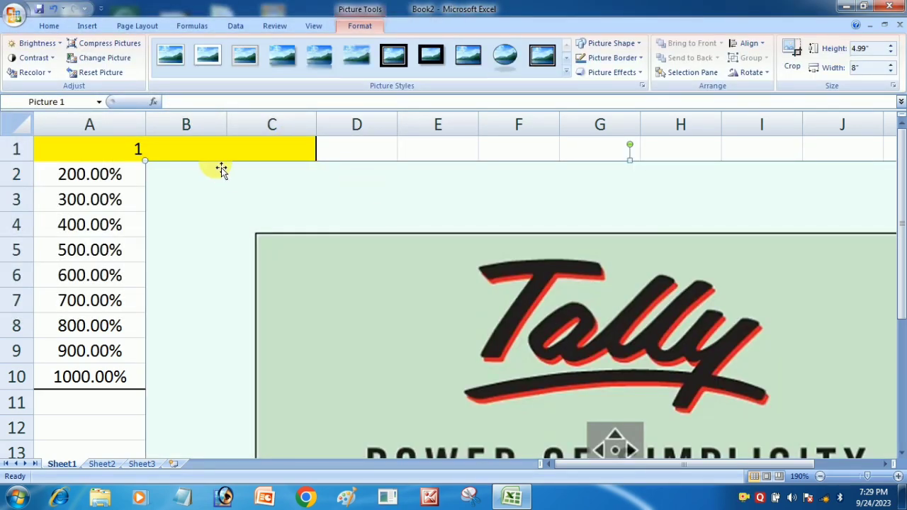
Shrink the Tally picture to about 1.42" high by 2.28" wide and place it over columns G to J beside the price list
left_click_drag(269, 253, 201, 228)
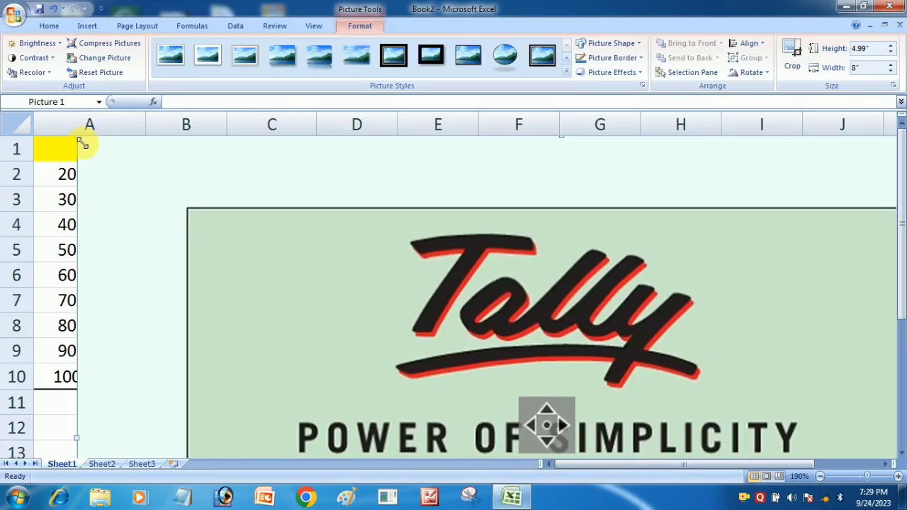
left_click_drag(286, 333, 243, 217)
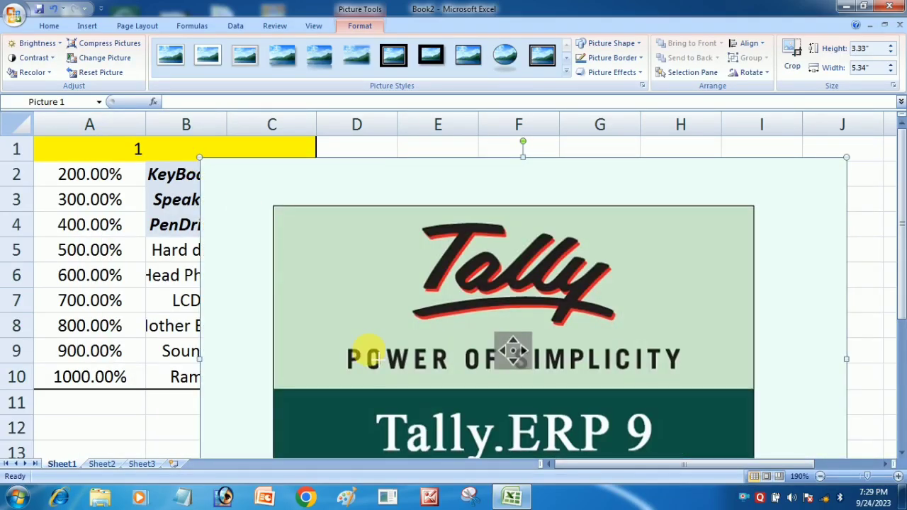
left_click_drag(369, 354, 581, 432)
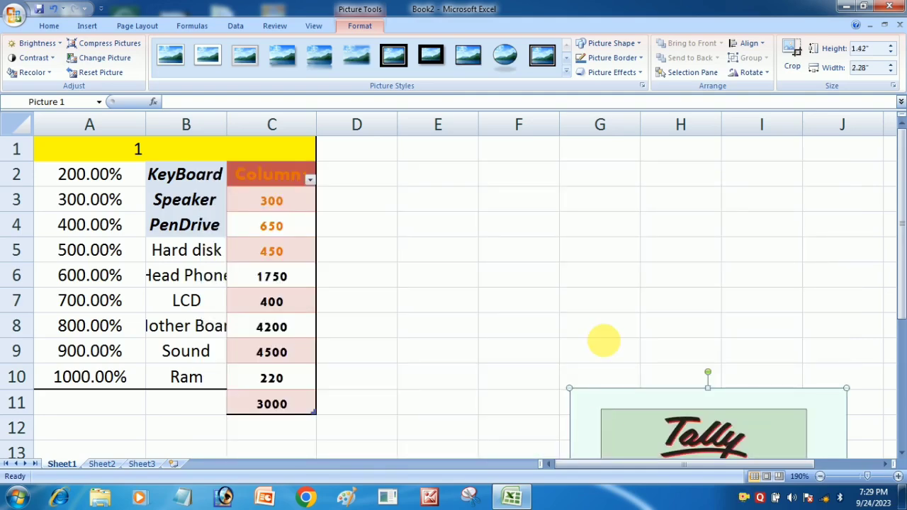
left_click_drag(603, 341, 560, 206)
left_click(498, 232)
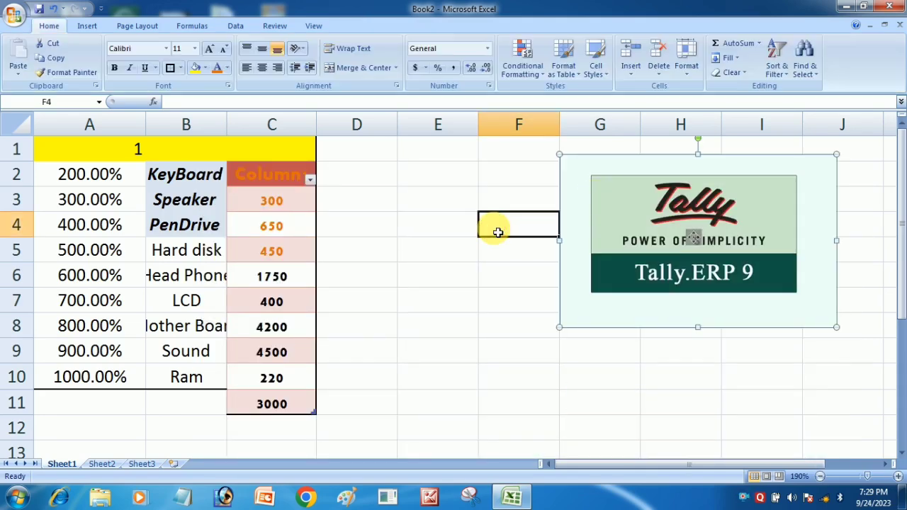
Delete the Tally picture from the sheet
left_click(633, 253)
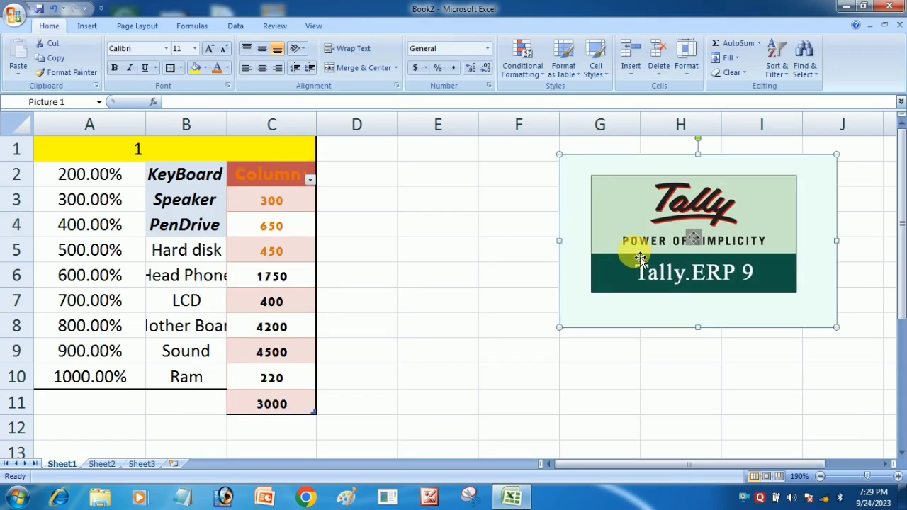
key("Delete")
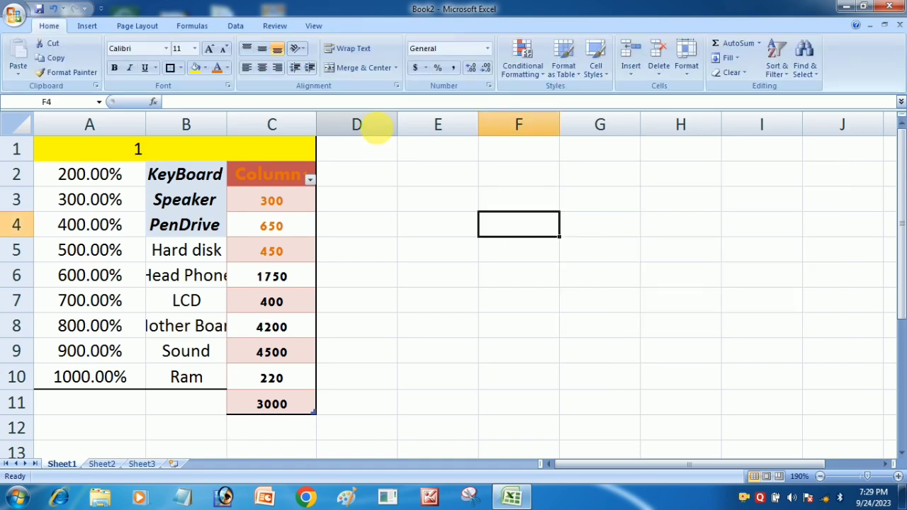
Search the clip art collections for "computer"
left_click(88, 26)
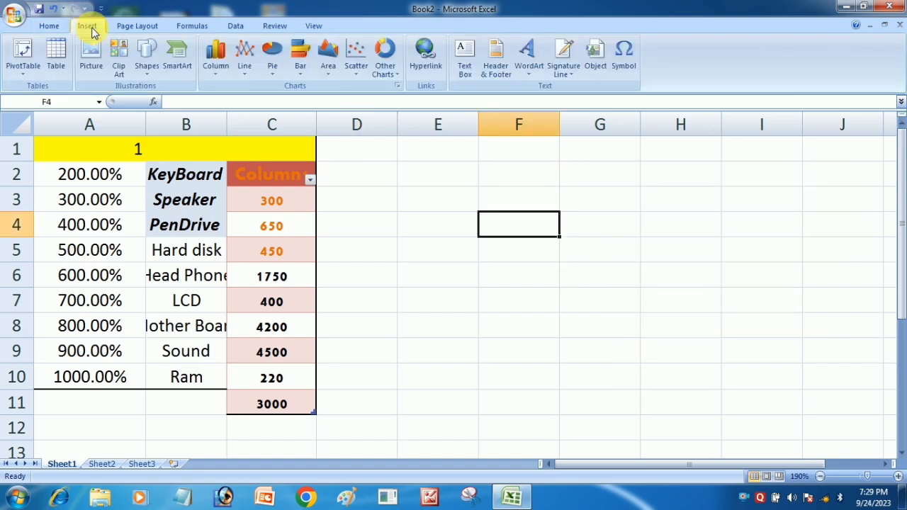
left_click(117, 61)
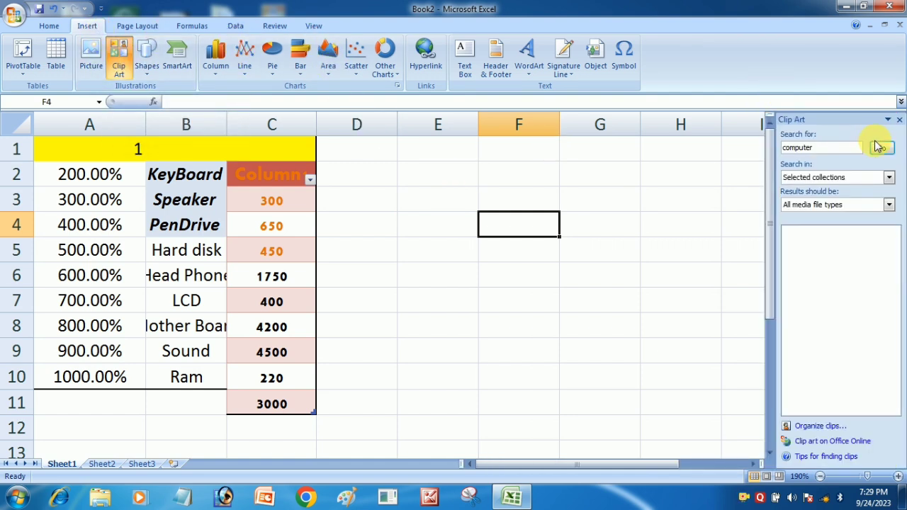
left_click(881, 149)
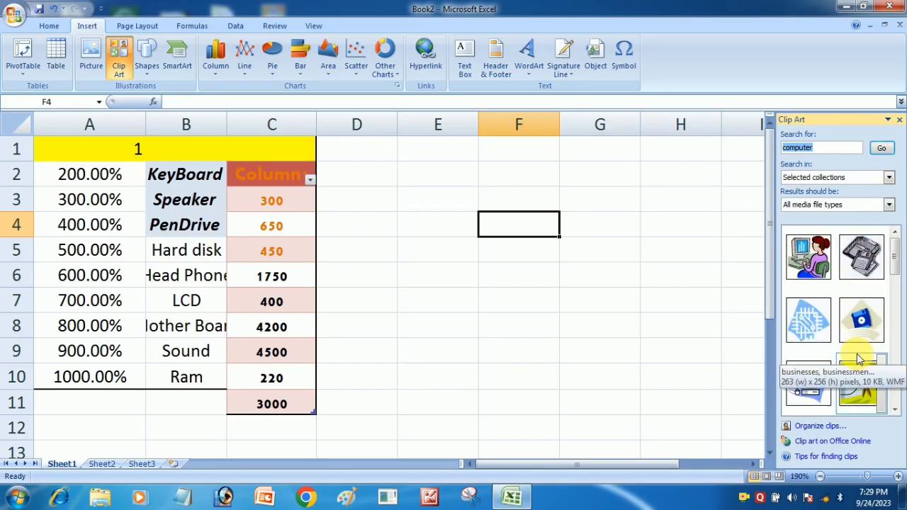
Insert the clip of the man in a brown suit at a computer, sized about 0.78" by 0.83", around E3:F6
left_click_drag(895, 273, 895, 317)
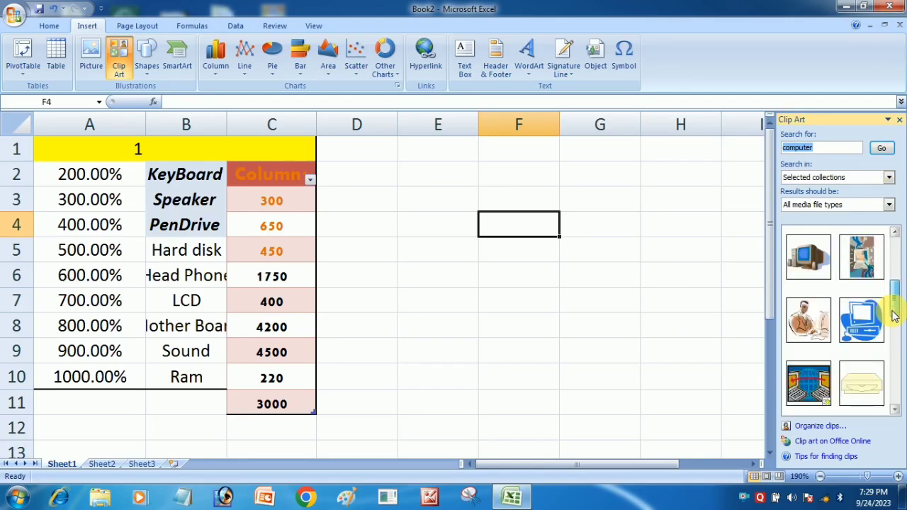
left_click(808, 320)
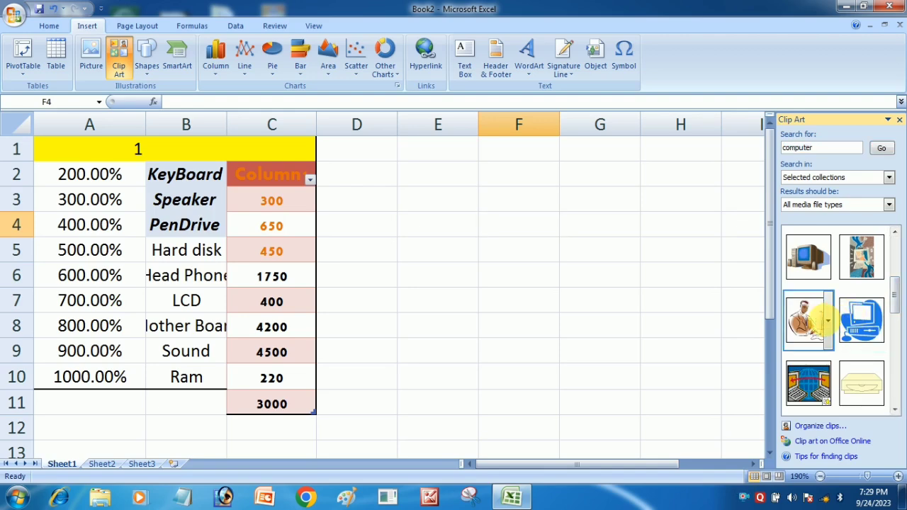
left_click_drag(592, 257, 500, 187)
left_click_drag(388, 144, 454, 220)
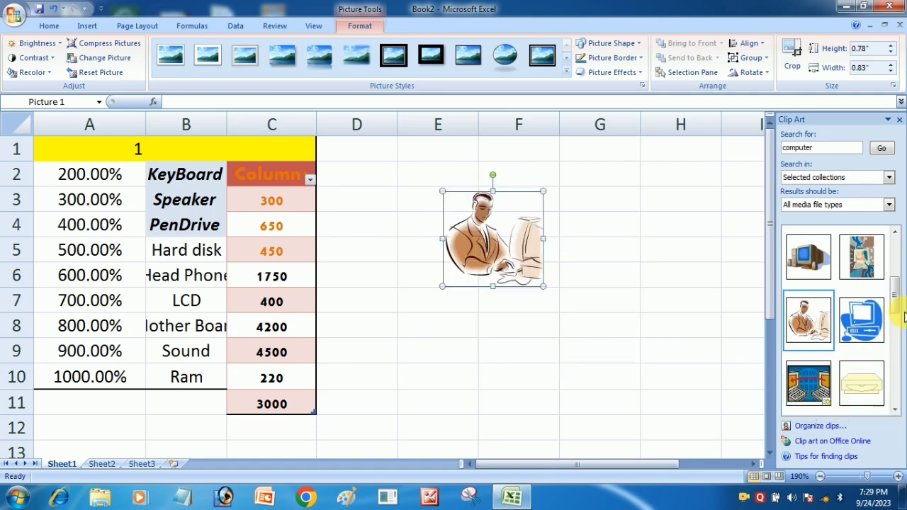
Insert the clip of the woman at a computer and shrink it to about 0.52" high by 0.51" wide
left_click_drag(896, 308, 893, 253)
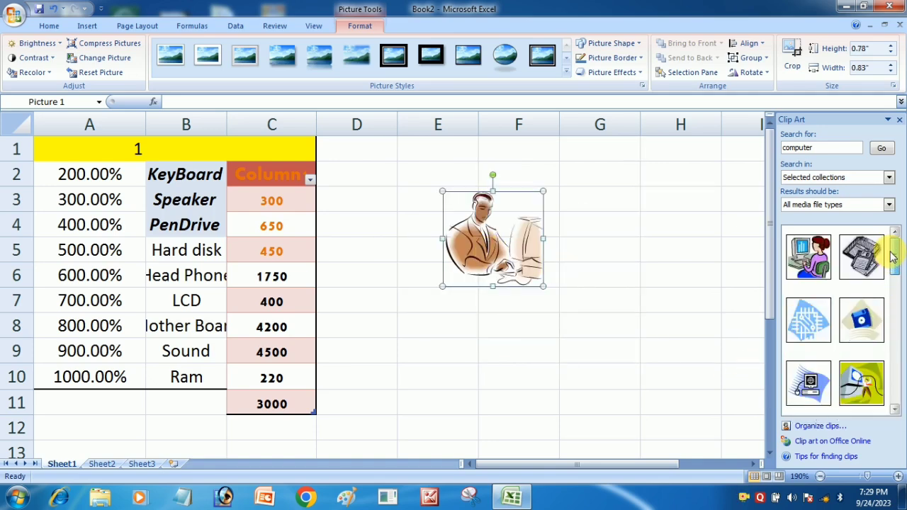
left_click(818, 259)
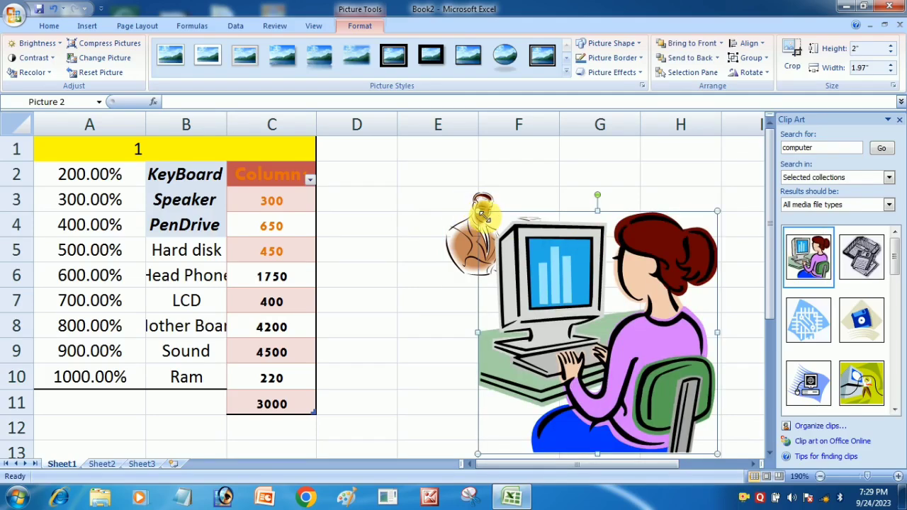
left_click_drag(481, 210, 655, 390)
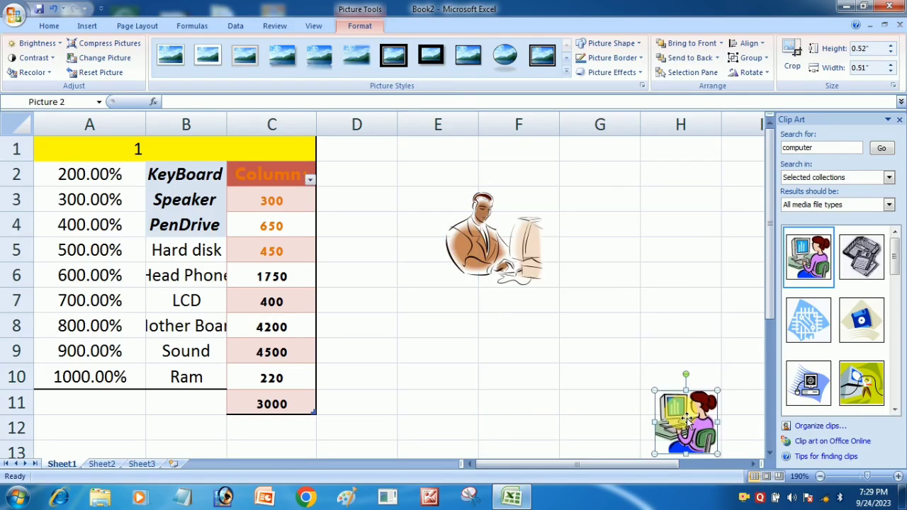
Move the clip of the woman at a computer into column D, beside rows 4 to 6, and deselect it
left_click_drag(684, 418, 363, 241)
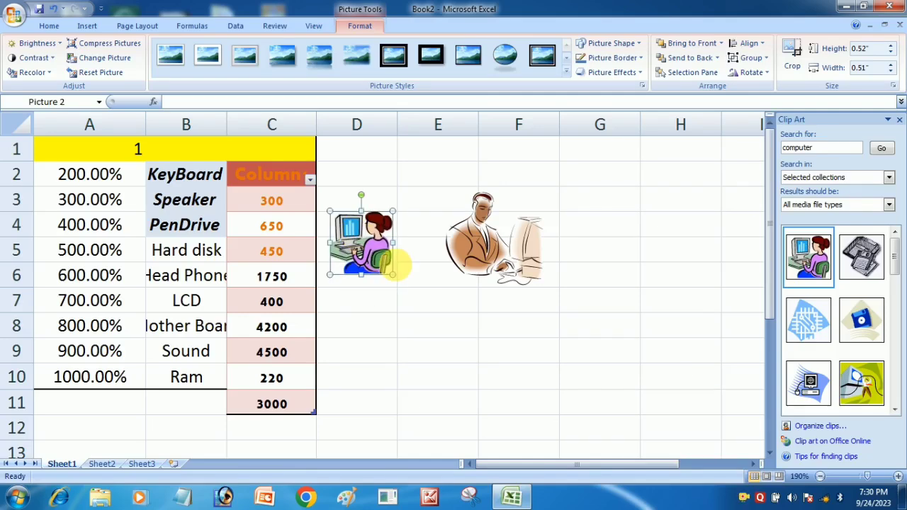
left_click(419, 283)
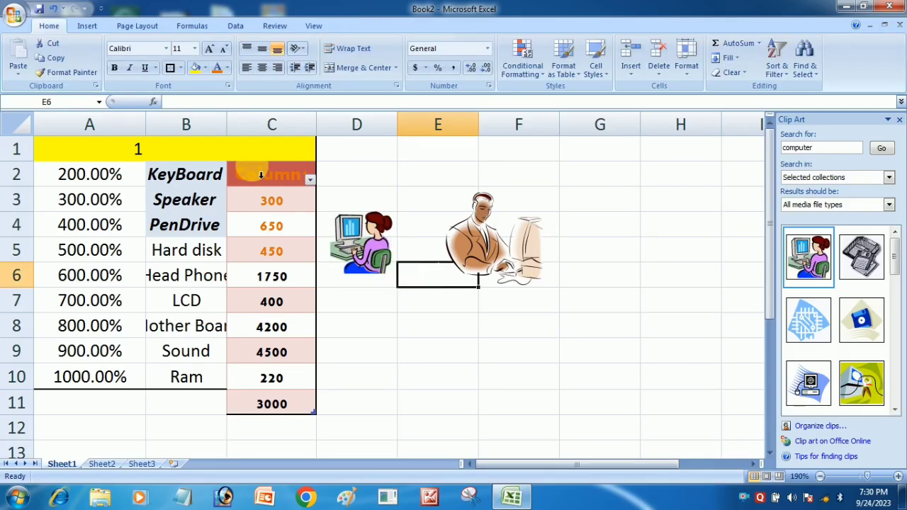
Draw a smiley face shape about 1.03" high by 1.14" wide across columns G and H, rows 4 to 8
left_click(86, 25)
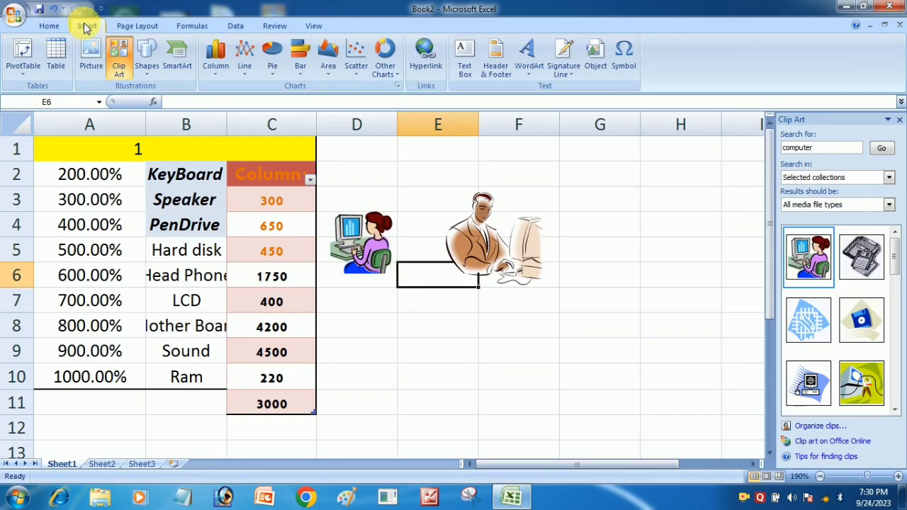
left_click(150, 65)
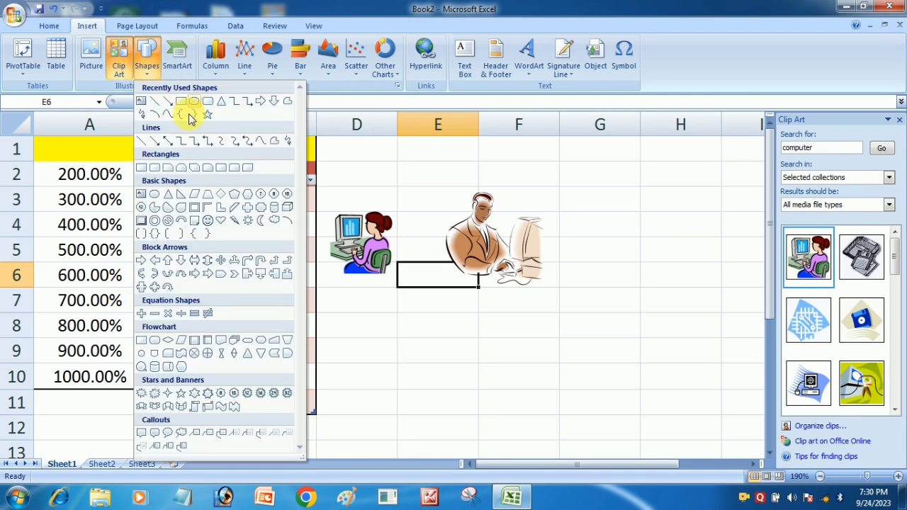
left_click(205, 222)
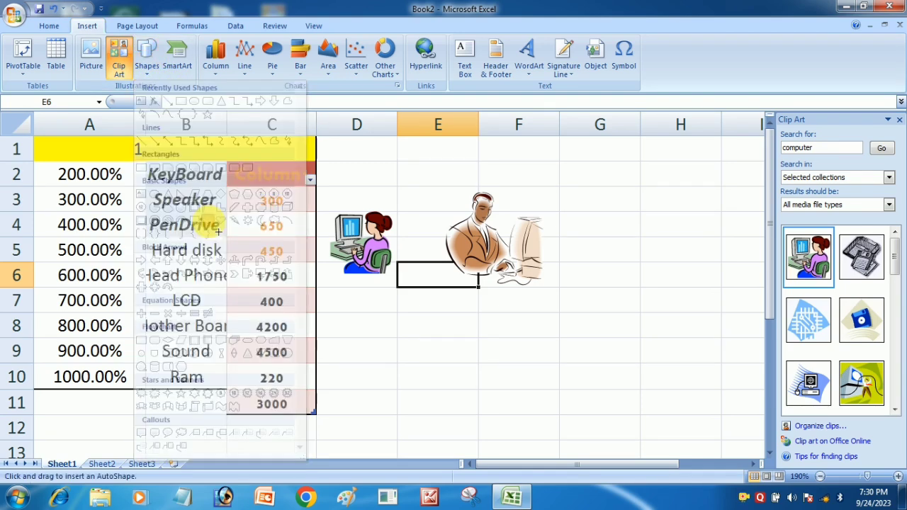
left_click_drag(565, 211, 701, 334)
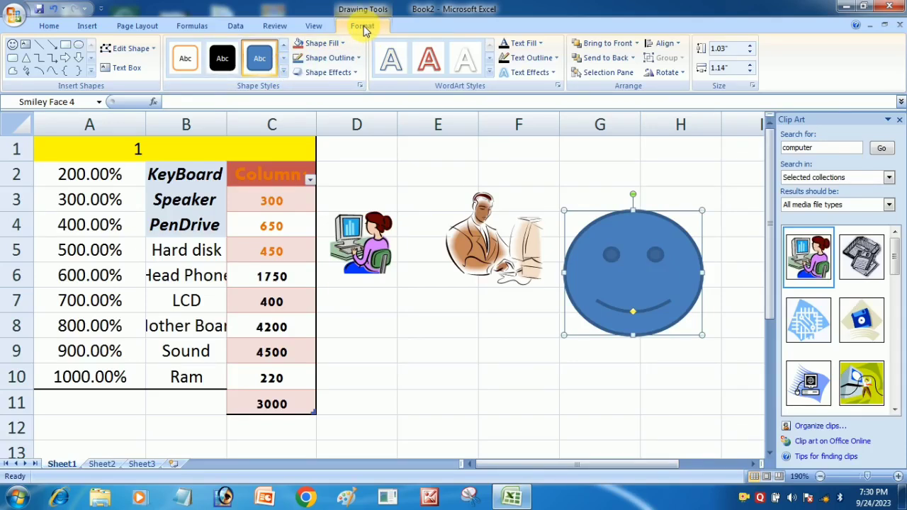
Apply the turquoise filled shape style with a white outline to the smiley face and deselect it
left_click(283, 71)
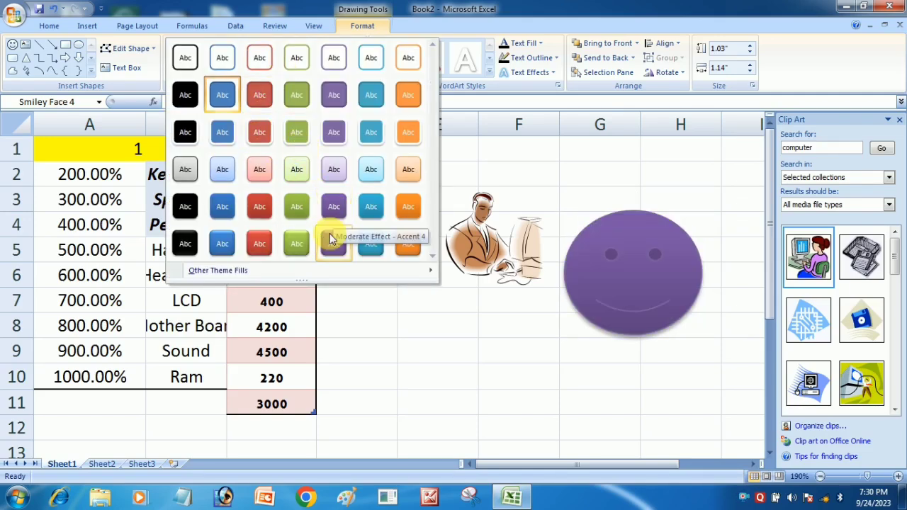
left_click(370, 129)
left_click(552, 193)
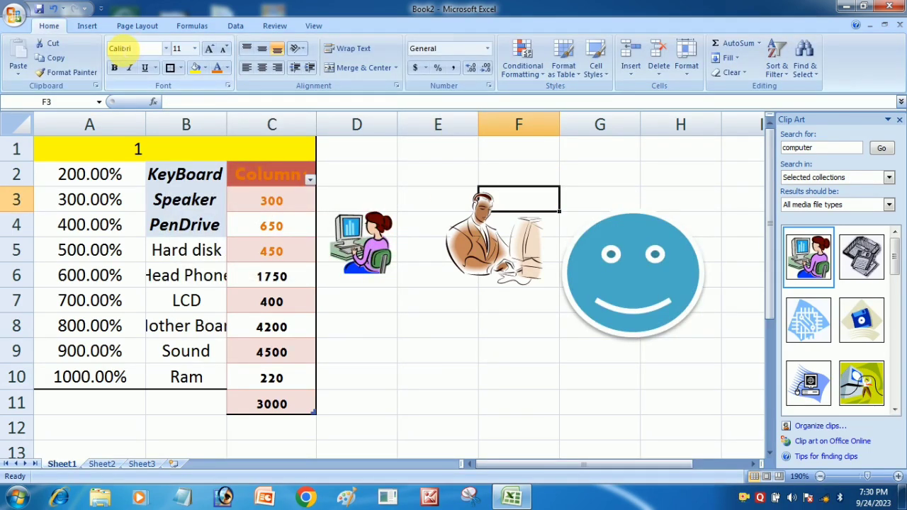
Undo the smiley face's style, its insertion and the move of the clip of the woman at a computer
key("ctrl+z")
key("ctrl+z")
key("ctrl+z")
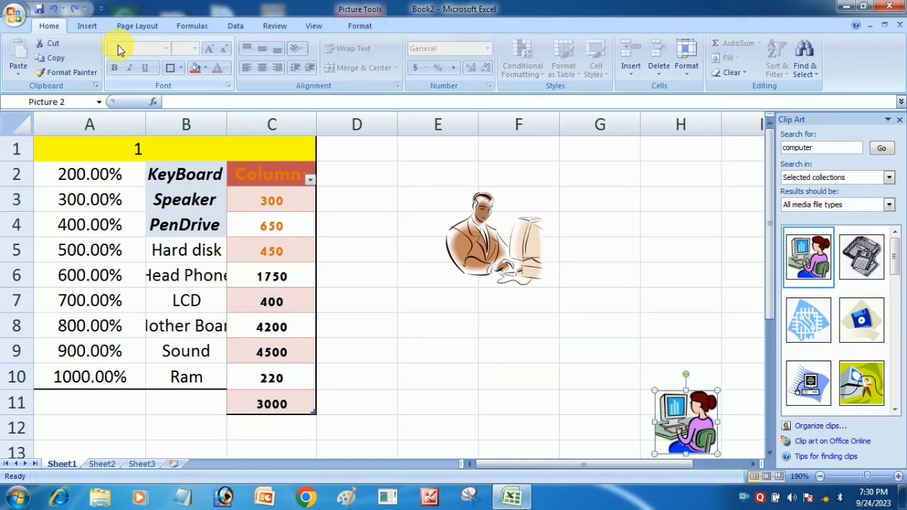
Look through the line, pie, bar and area chart types available for insertion
left_click(89, 27)
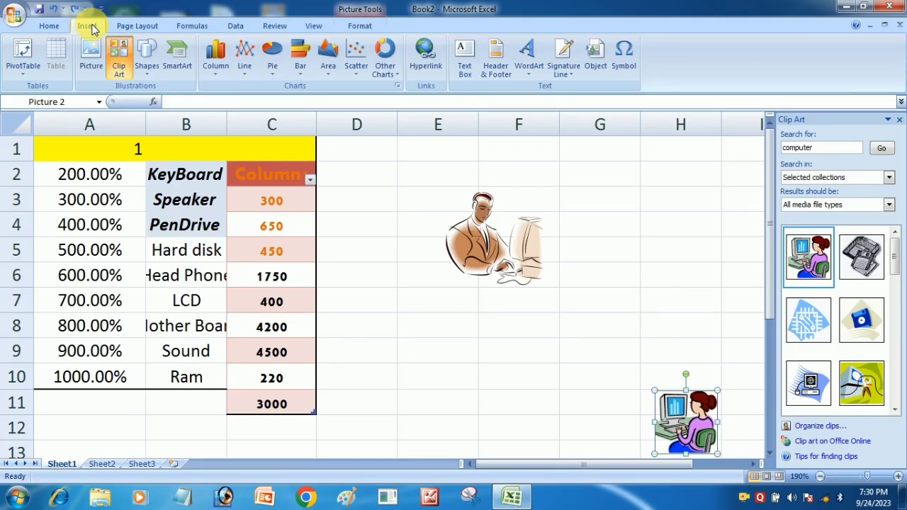
left_click(244, 77)
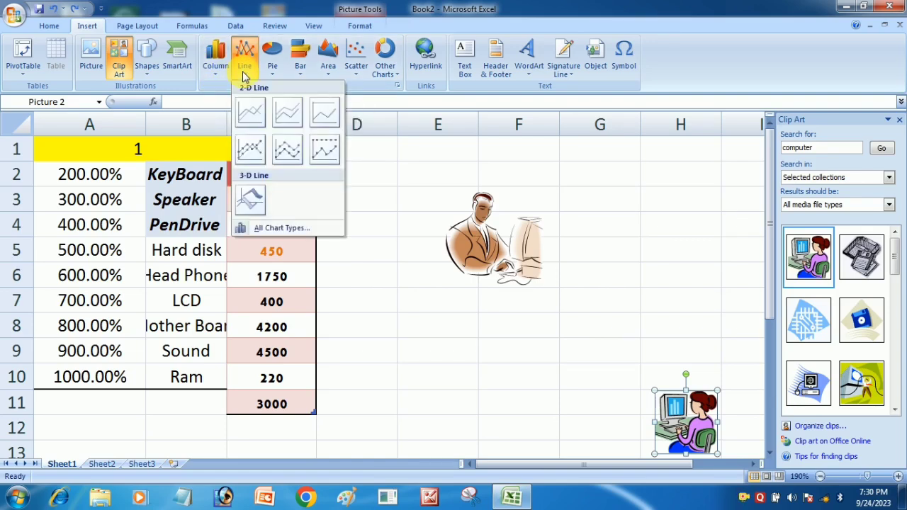
left_click(272, 67)
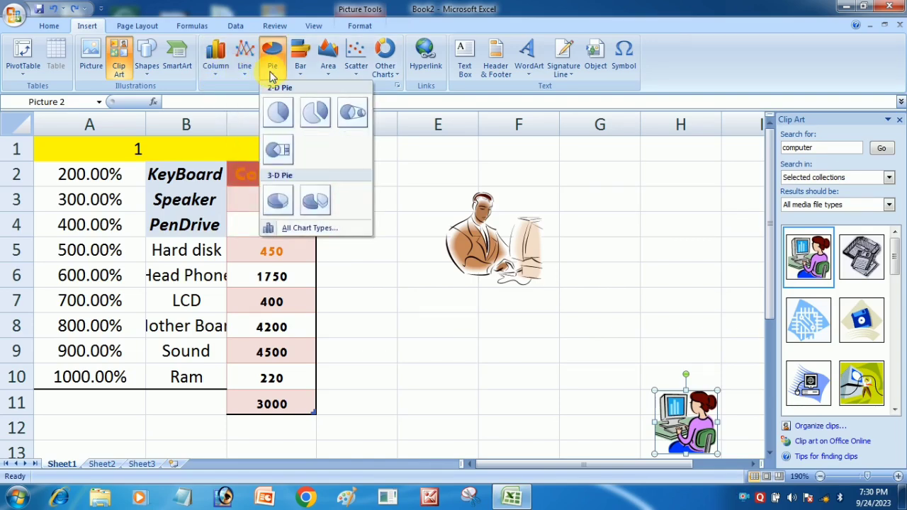
left_click(303, 69)
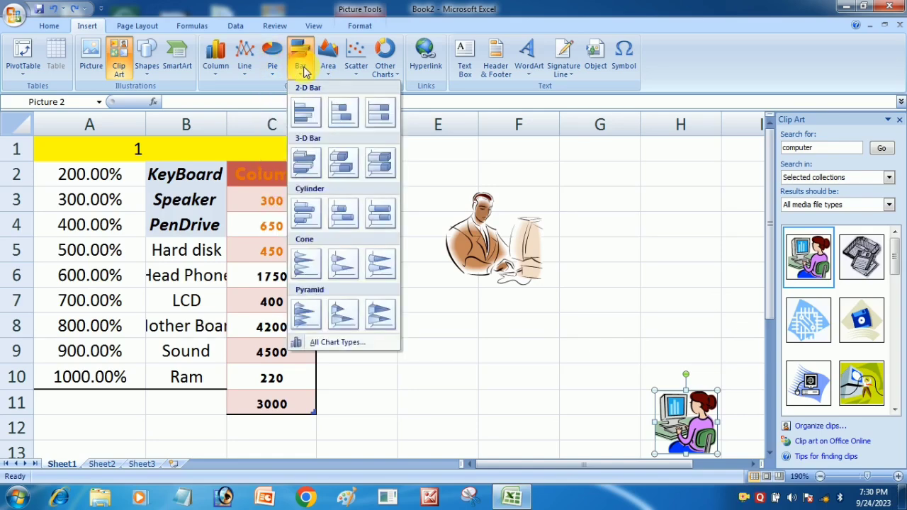
left_click(329, 75)
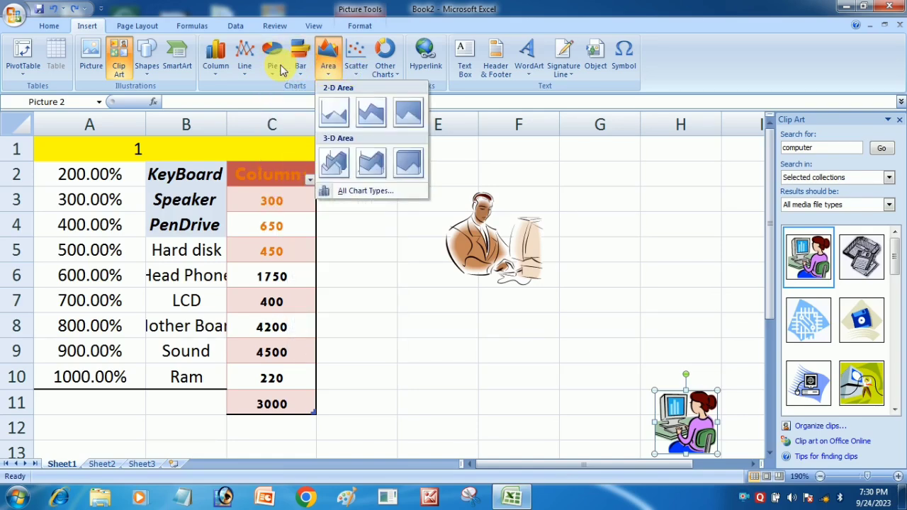
Set the sheet's page margins to the Normal preset
left_click(134, 28)
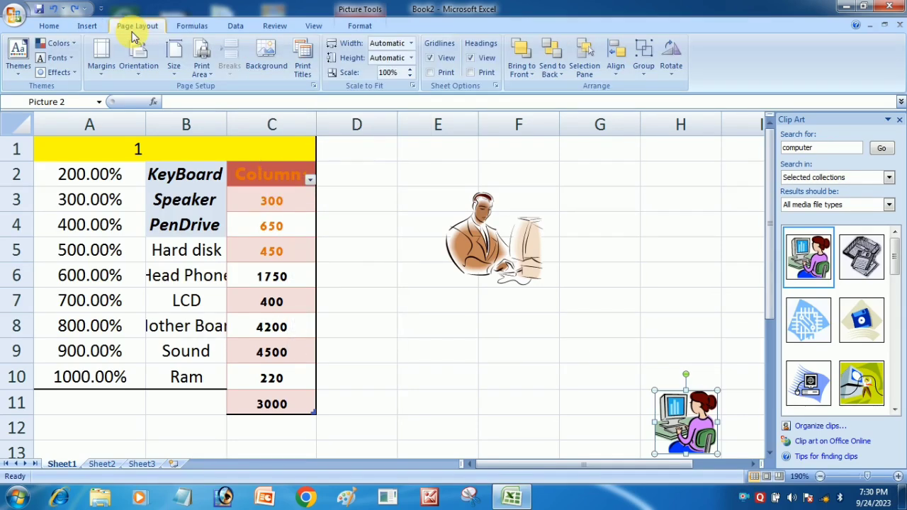
left_click(105, 73)
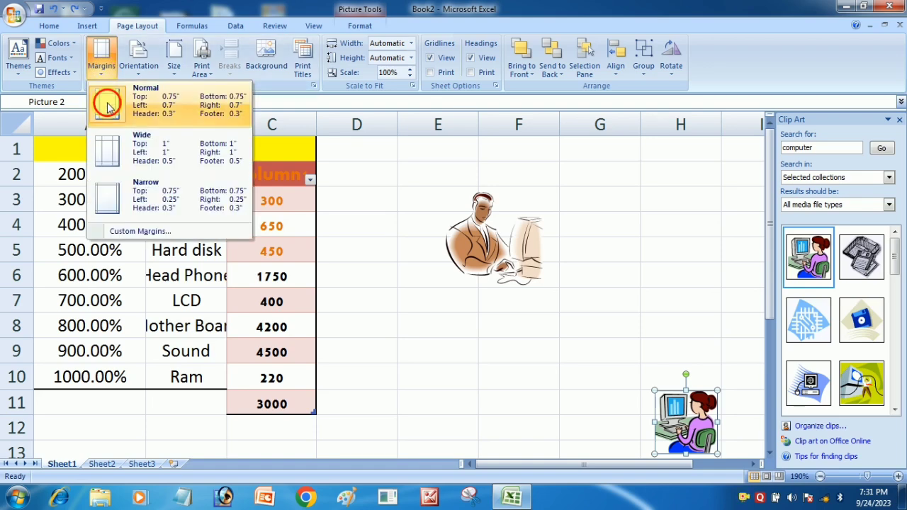
left_click(108, 106)
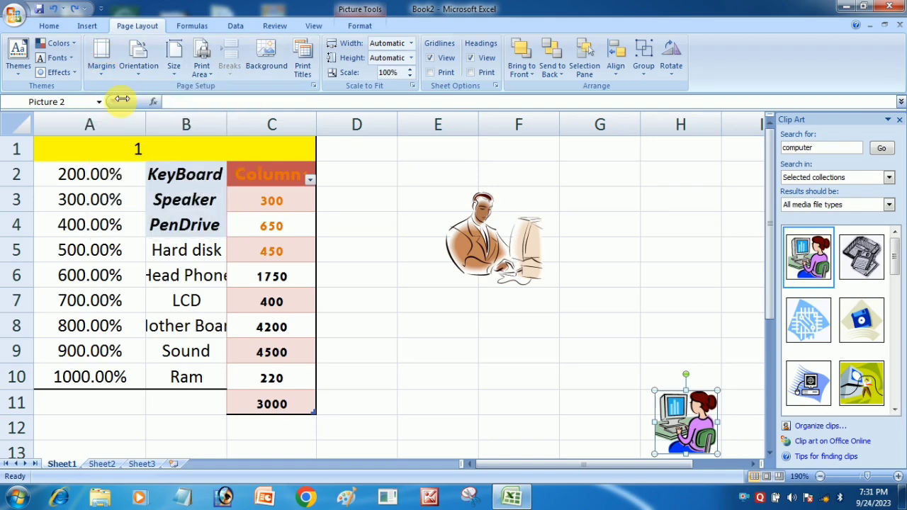
Set the sheet's paper size to A4
left_click(175, 78)
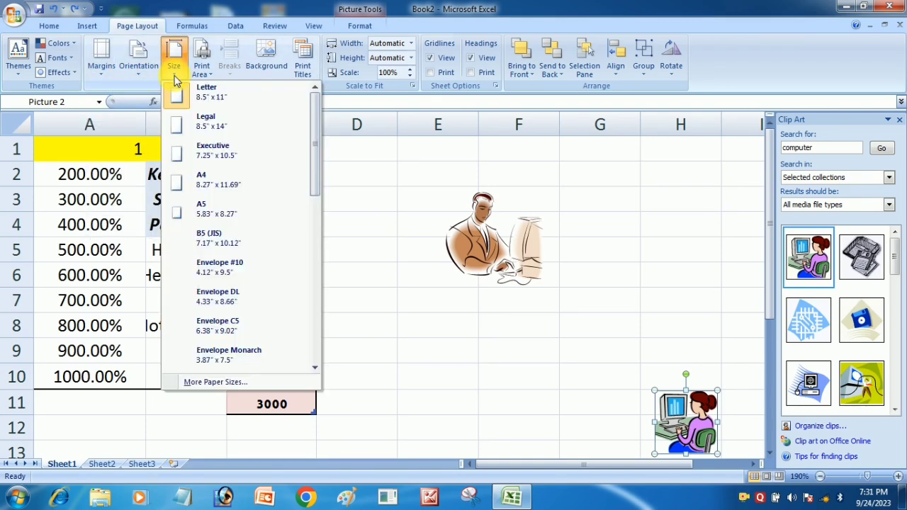
left_click(179, 186)
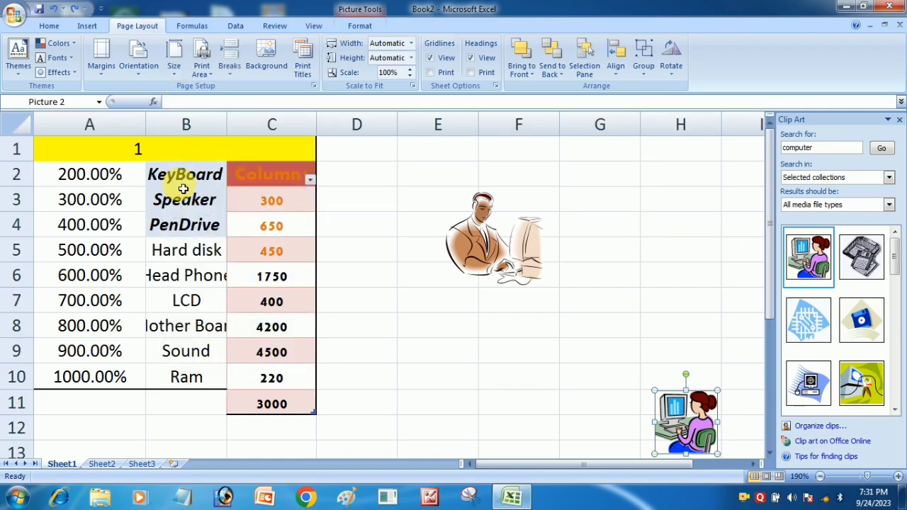
Fill the sheet background with the picture tailly pic from the Pictures library, and undo that background
left_click(263, 56)
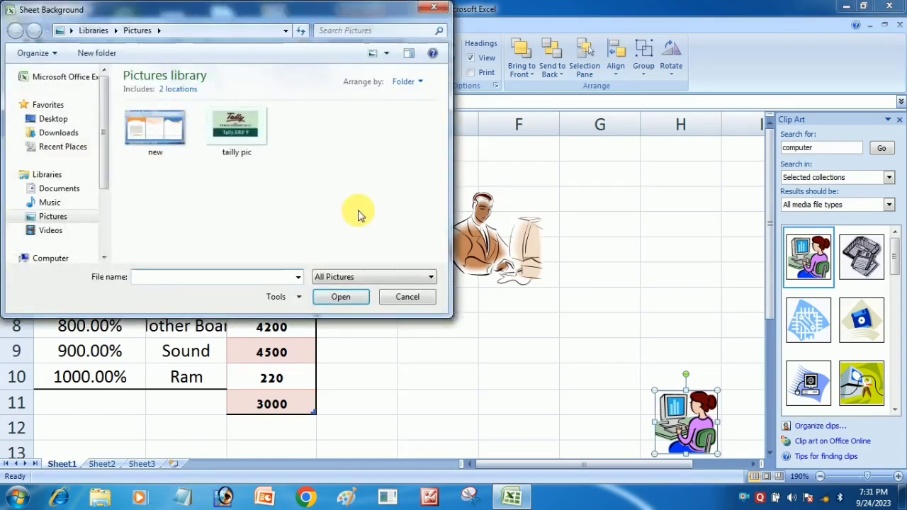
left_click(229, 146)
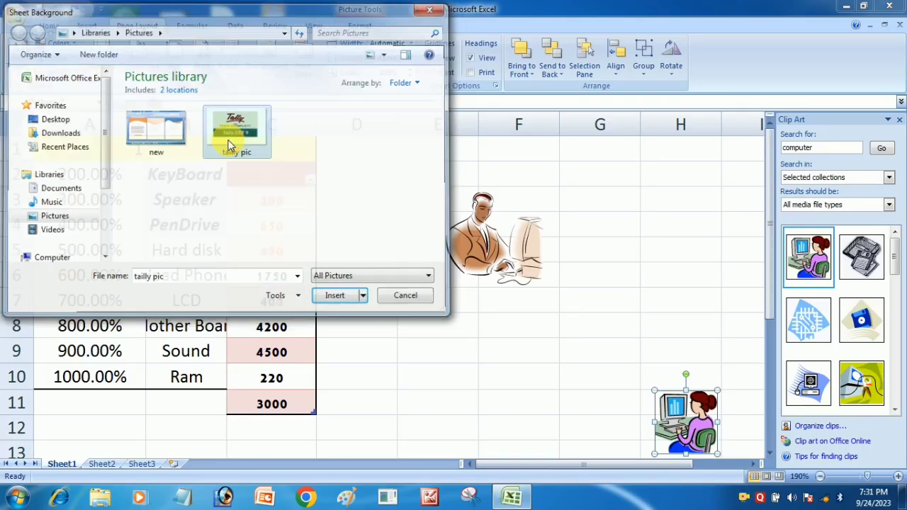
double_click(229, 146)
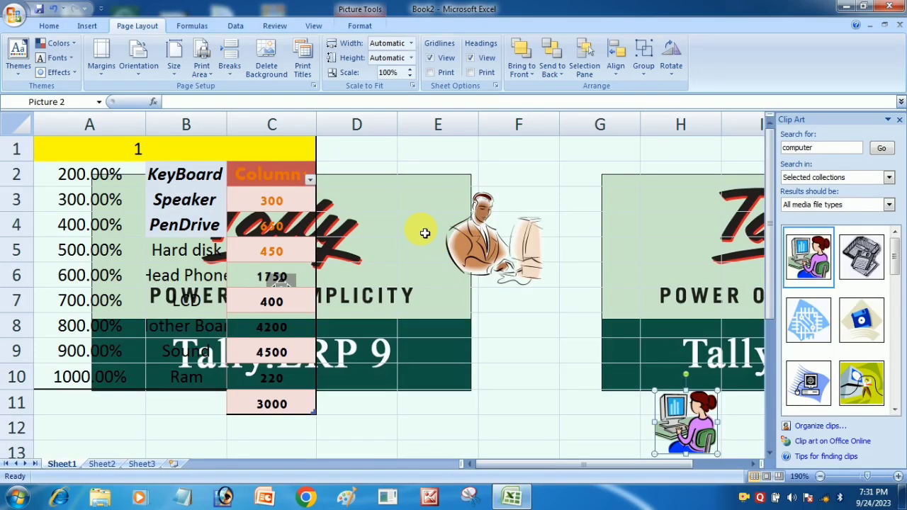
left_click(364, 199)
left_click(430, 209)
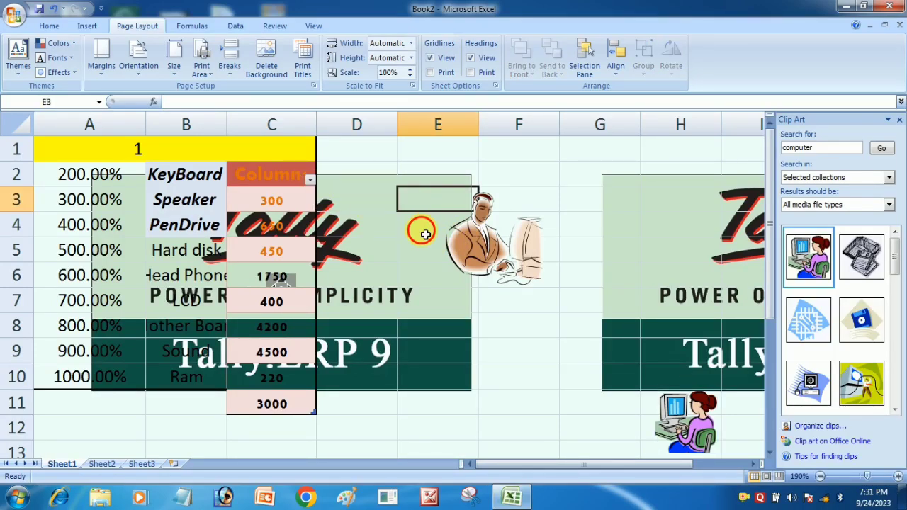
key("Left")
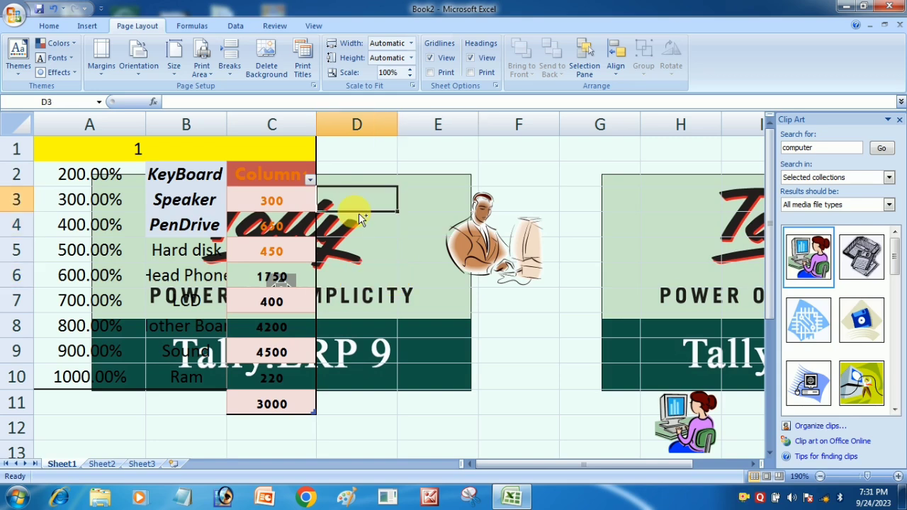
key("ctrl+z")
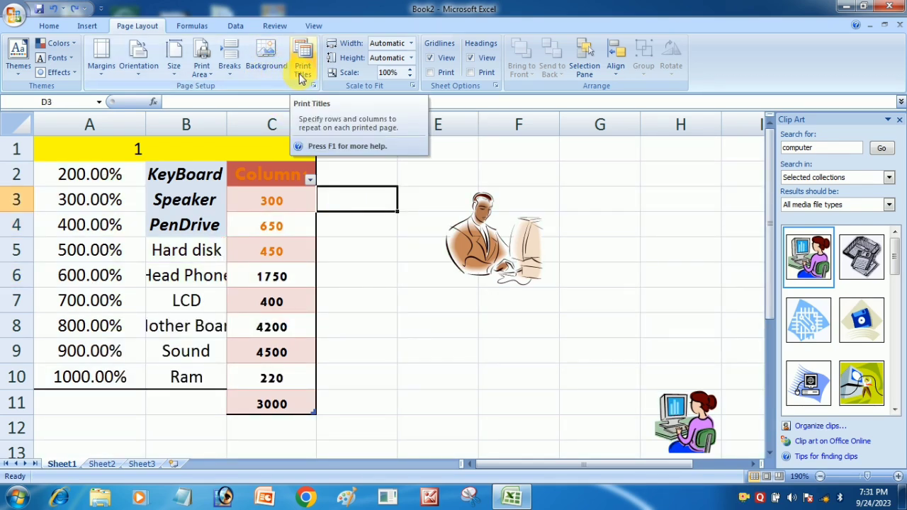
Look through the Page, Margins, Header/Footer and Sheet settings of the page setup, and leave without changes
left_click(301, 75)
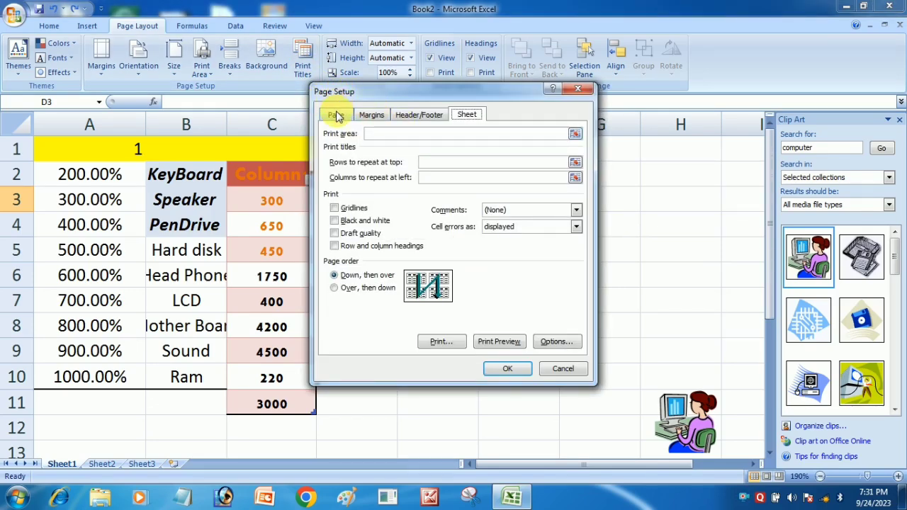
left_click(338, 116)
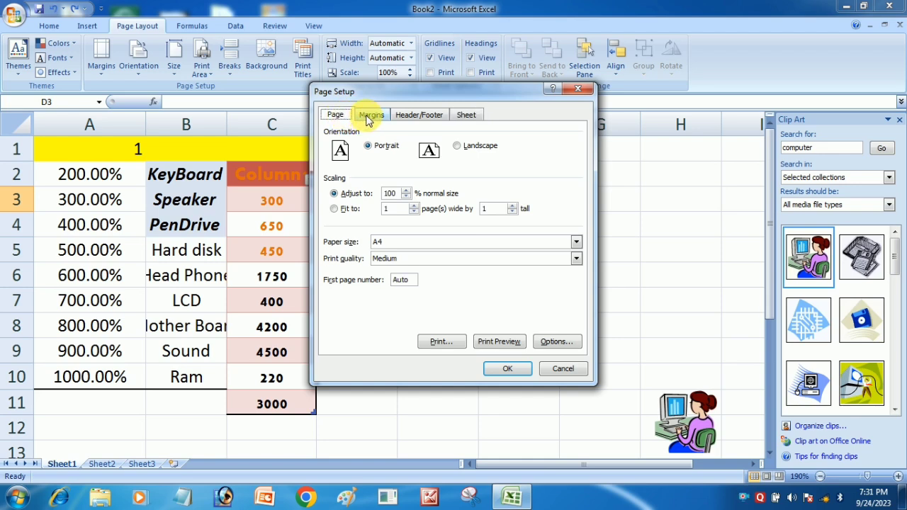
left_click(369, 120)
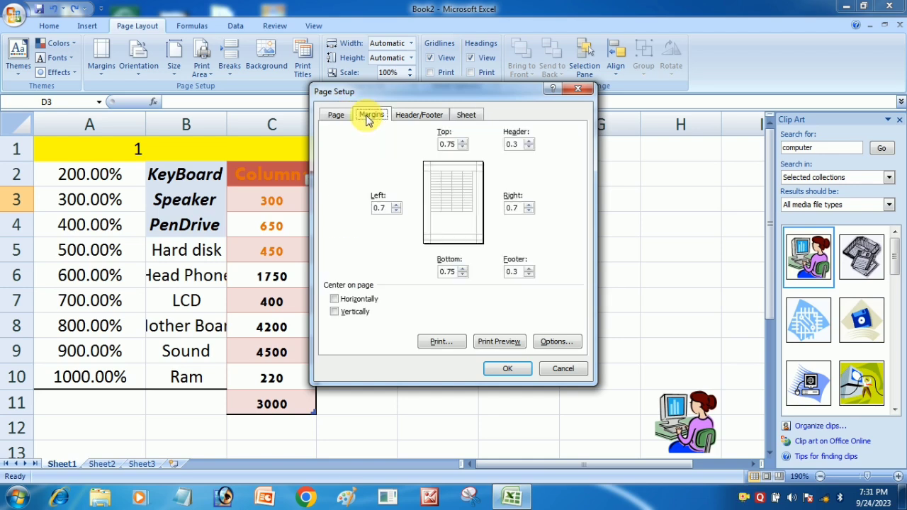
left_click(404, 121)
left_click(461, 120)
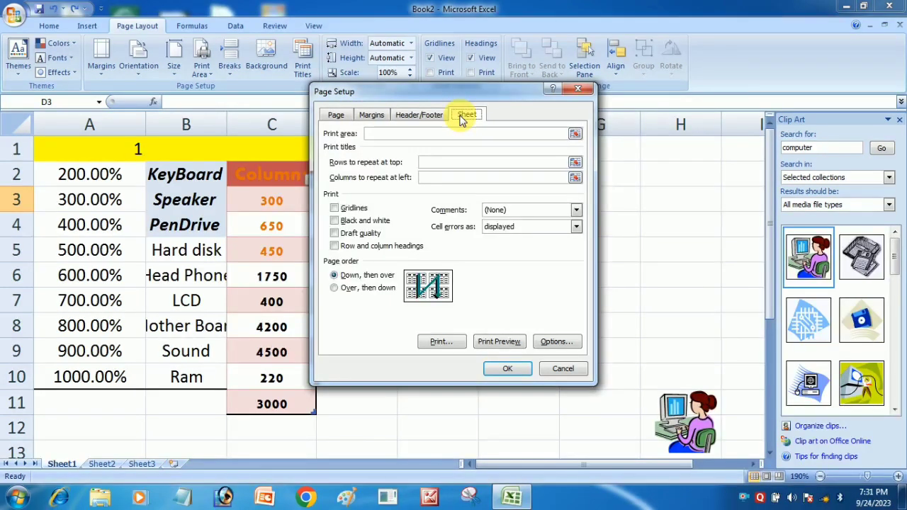
left_click(577, 91)
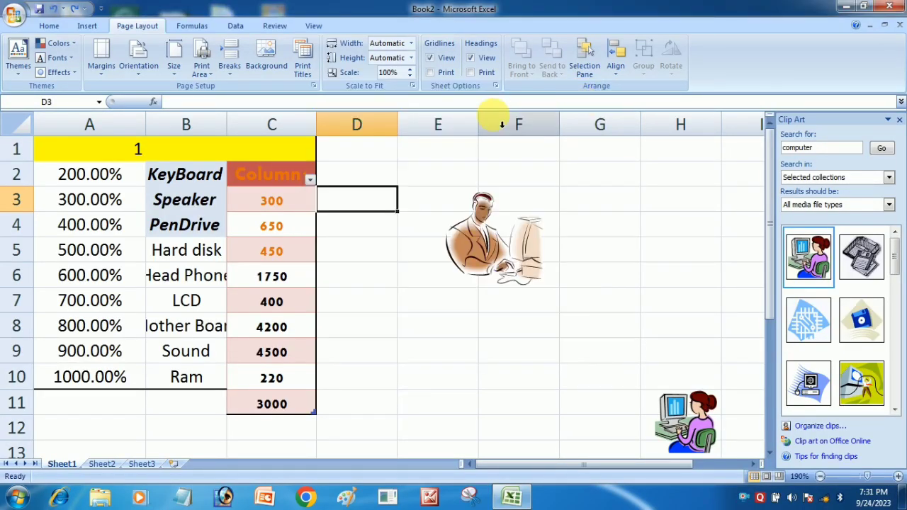
Select cell F2 and scale the printout to fit 1 page wide and 1 page tall
left_click(499, 167)
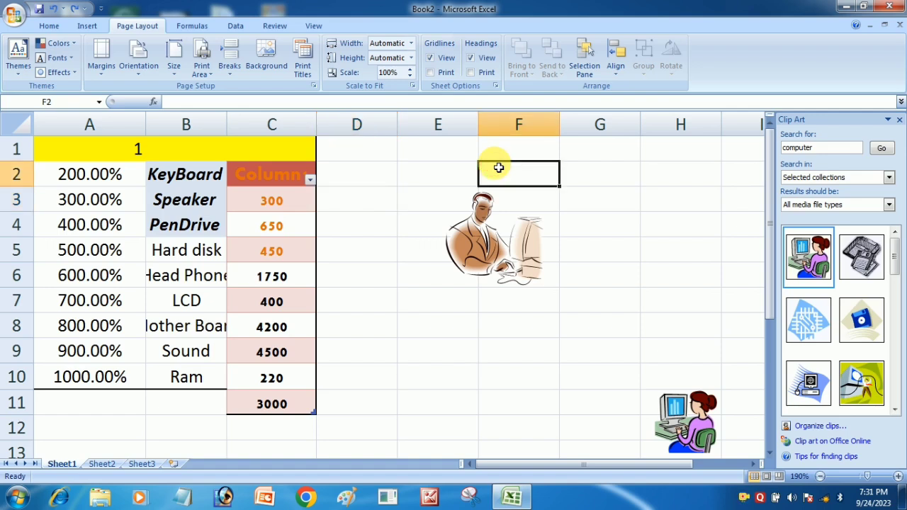
left_click(413, 45)
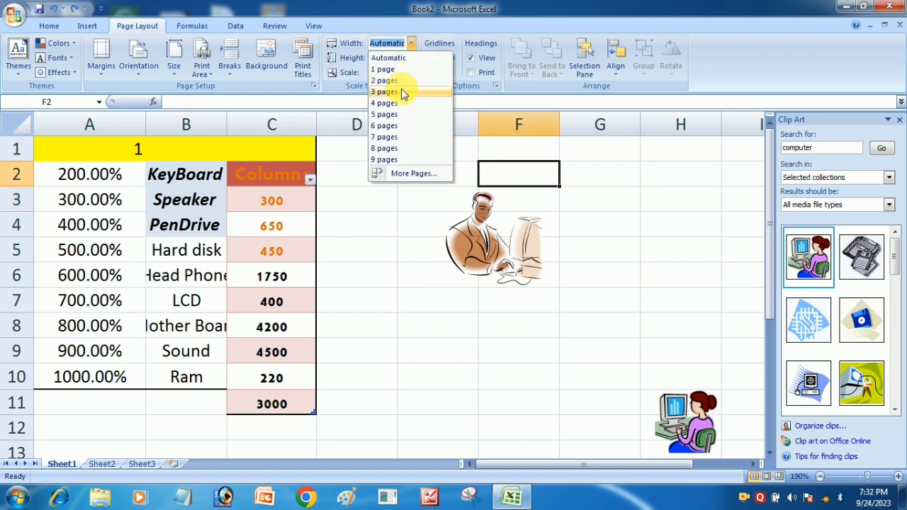
left_click(403, 71)
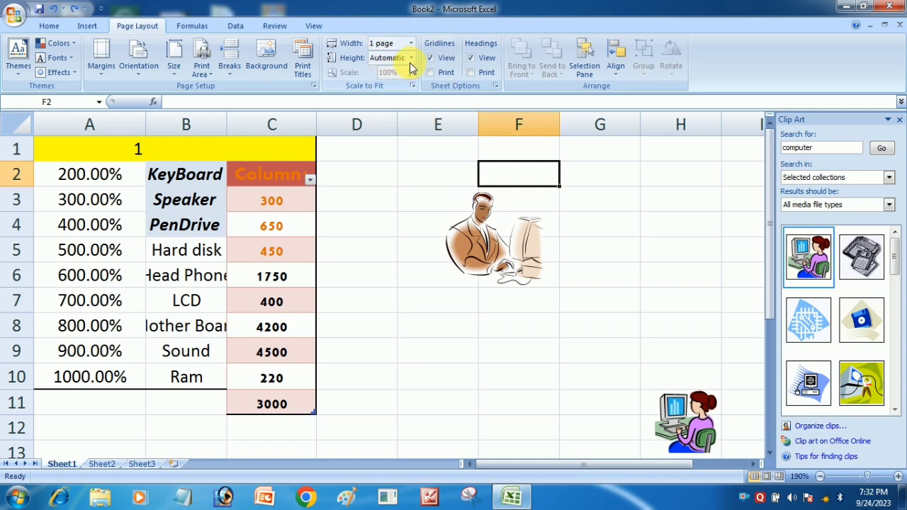
left_click(411, 60)
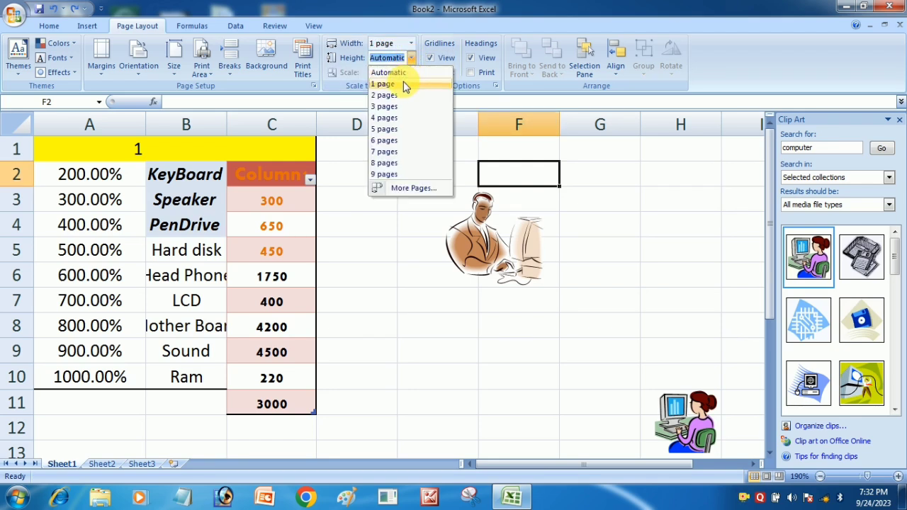
left_click(406, 84)
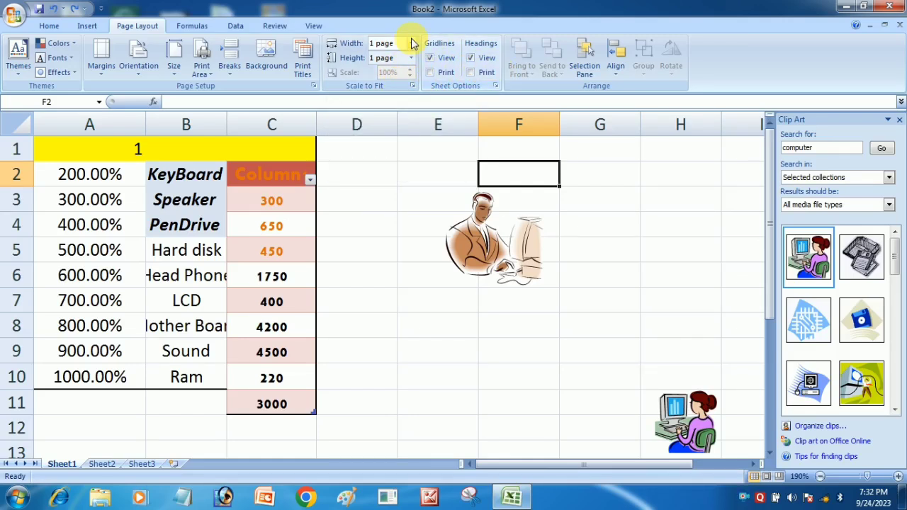
Look through the function categories from AutoSum to Math & Trig, and the Data and Review commands
left_click(201, 27)
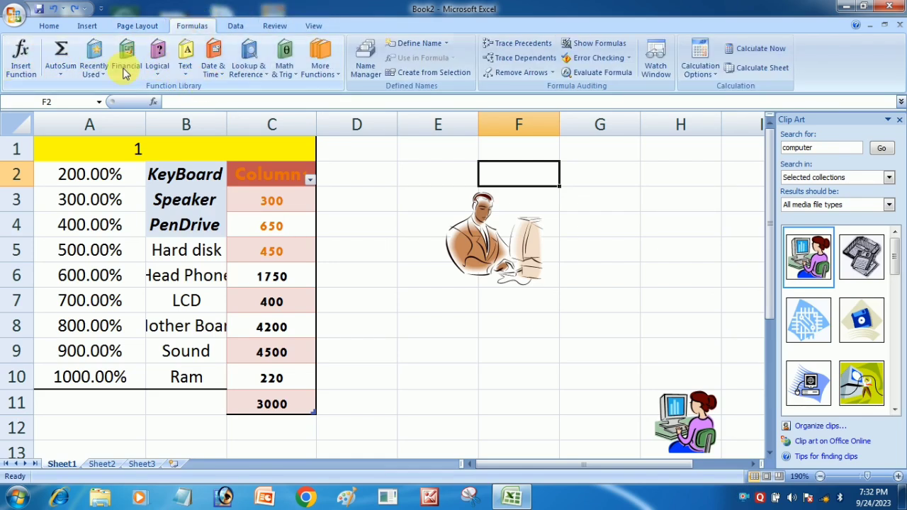
left_click(68, 74)
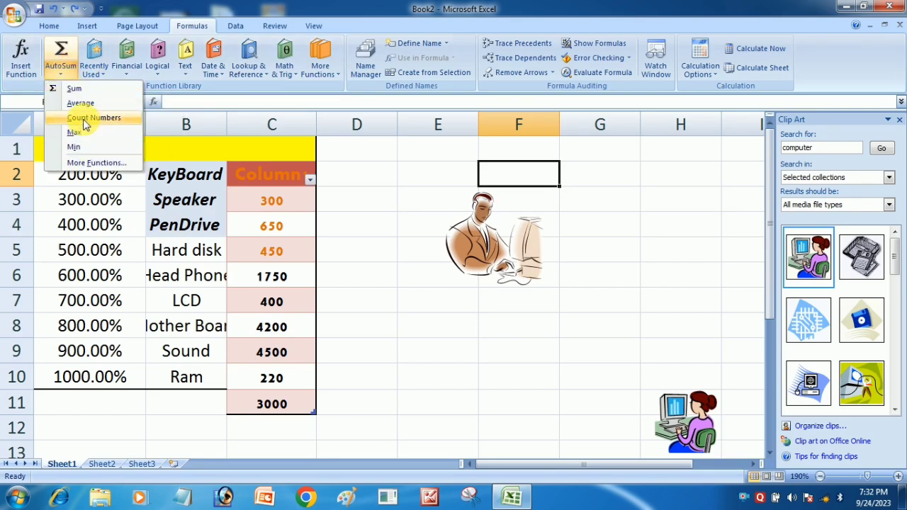
left_click(99, 74)
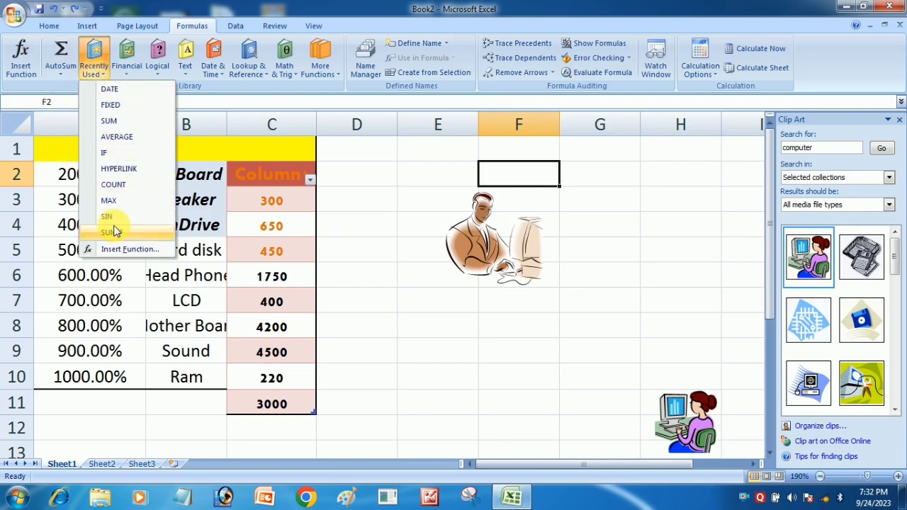
left_click(126, 69)
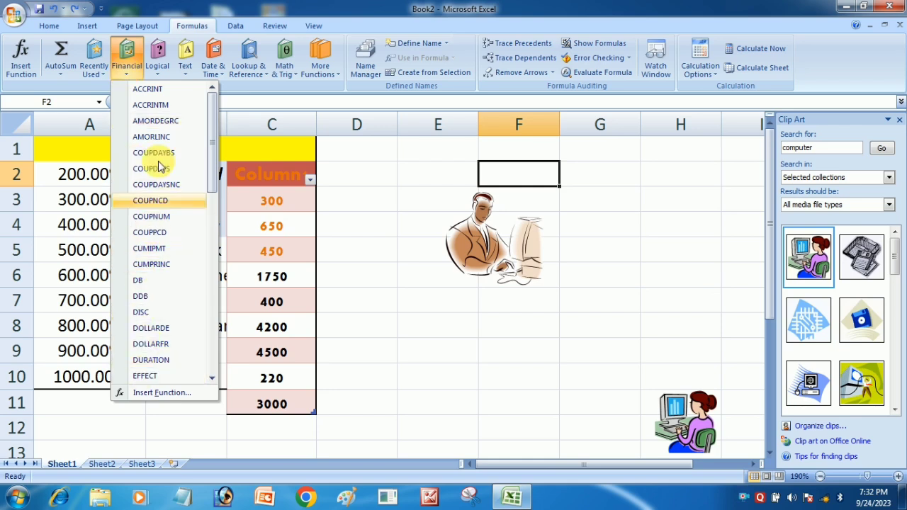
left_click(159, 74)
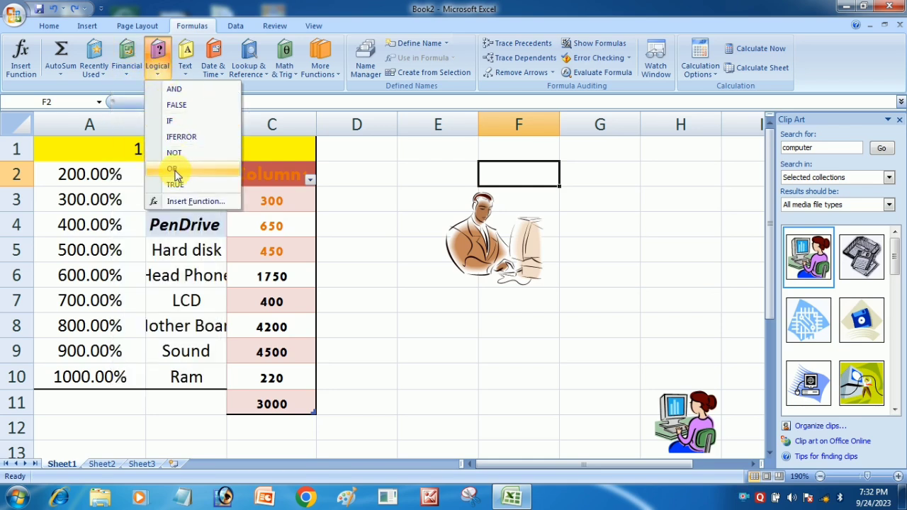
left_click(190, 71)
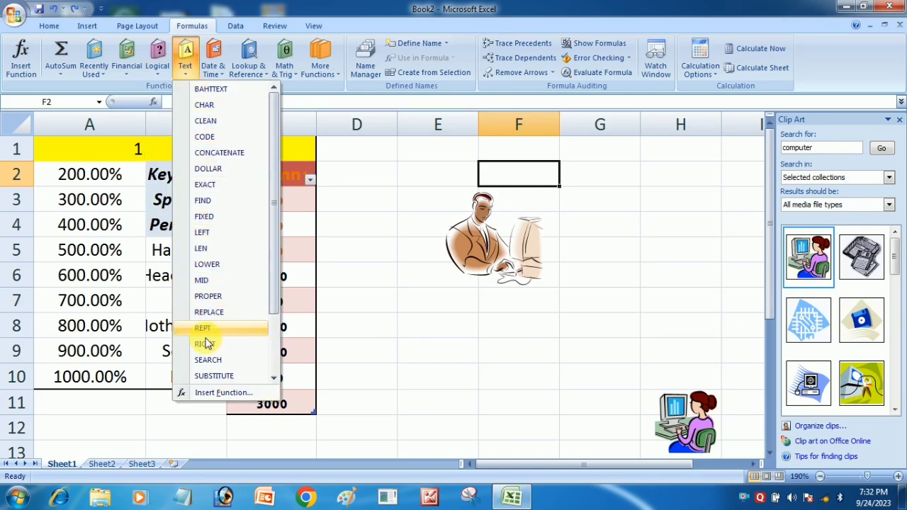
left_click(215, 71)
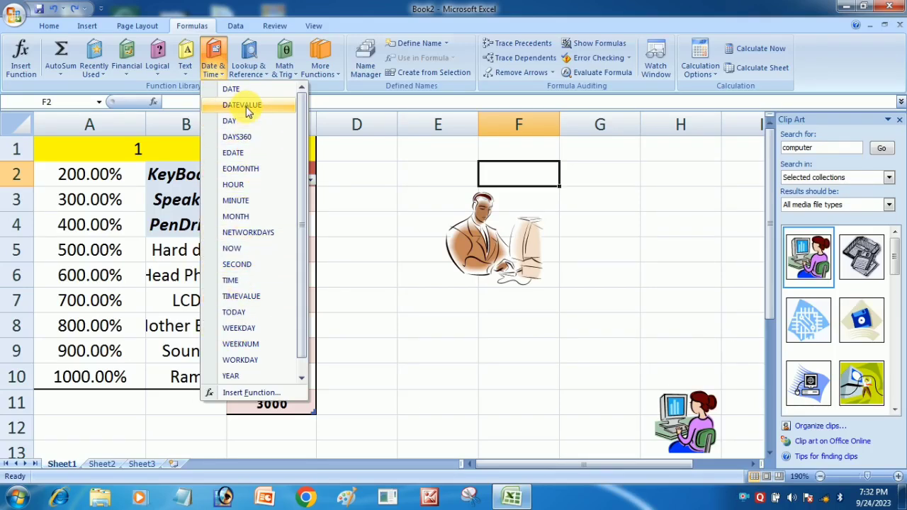
left_click(246, 77)
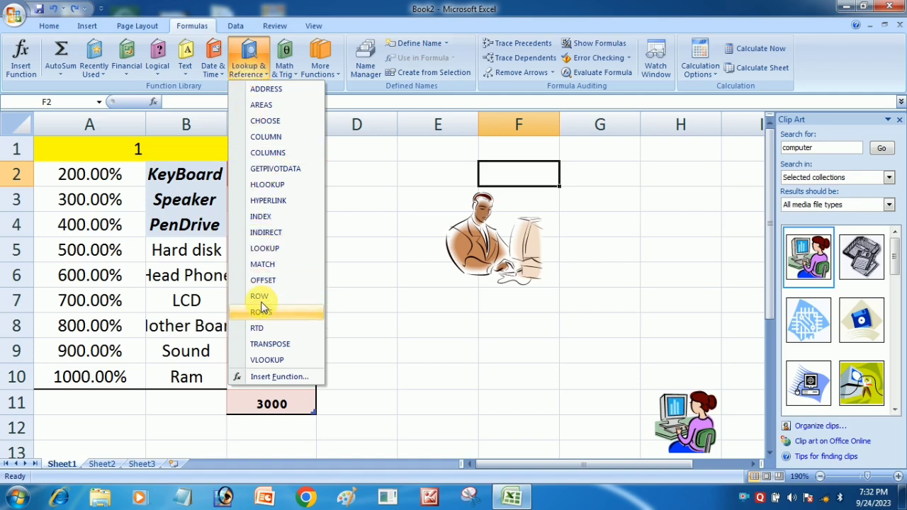
left_click(287, 71)
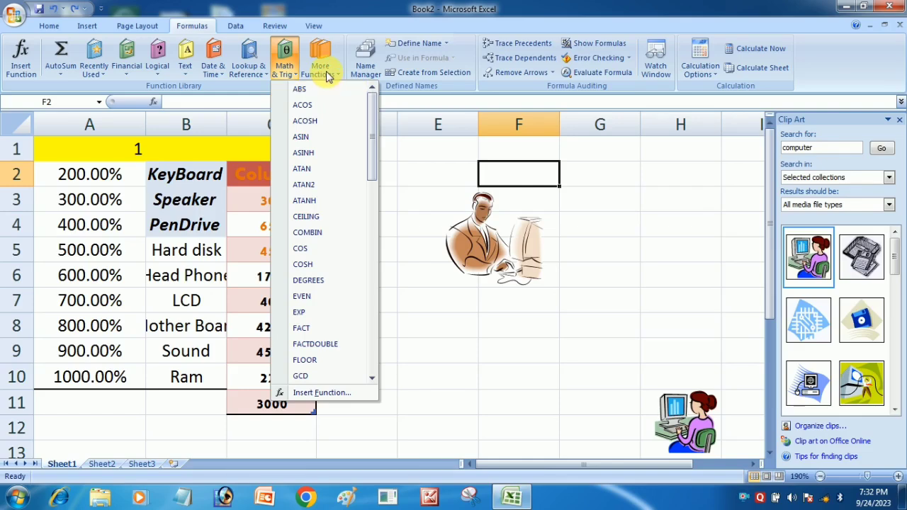
left_click(236, 26)
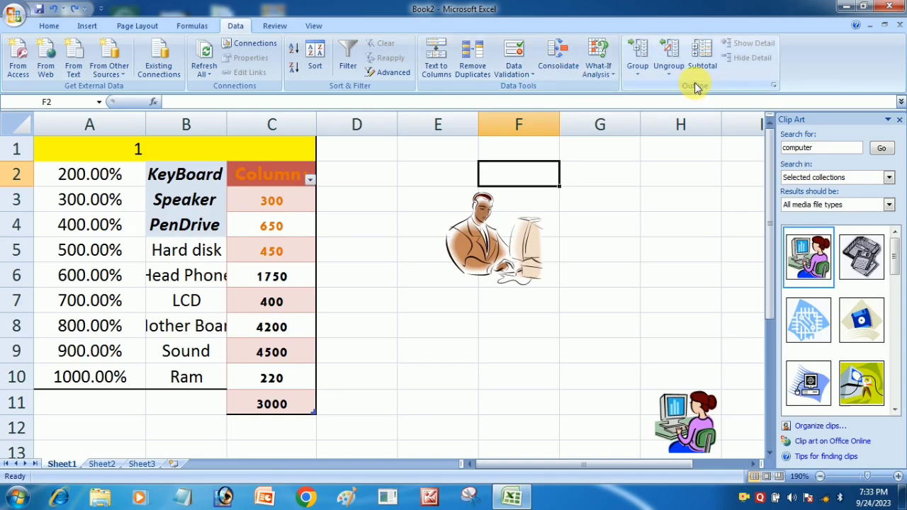
left_click(276, 27)
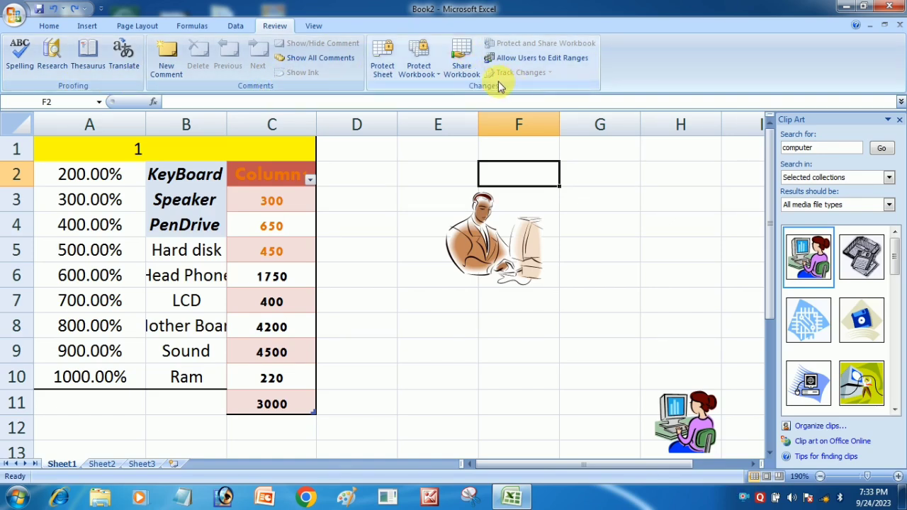
Hide and show again the row and column headings twice, and the formula bar once
left_click(316, 26)
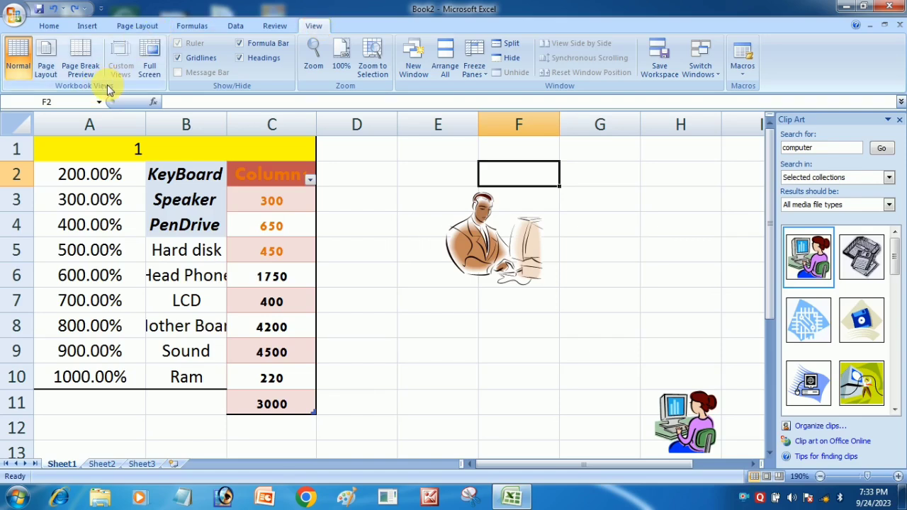
left_click(240, 58)
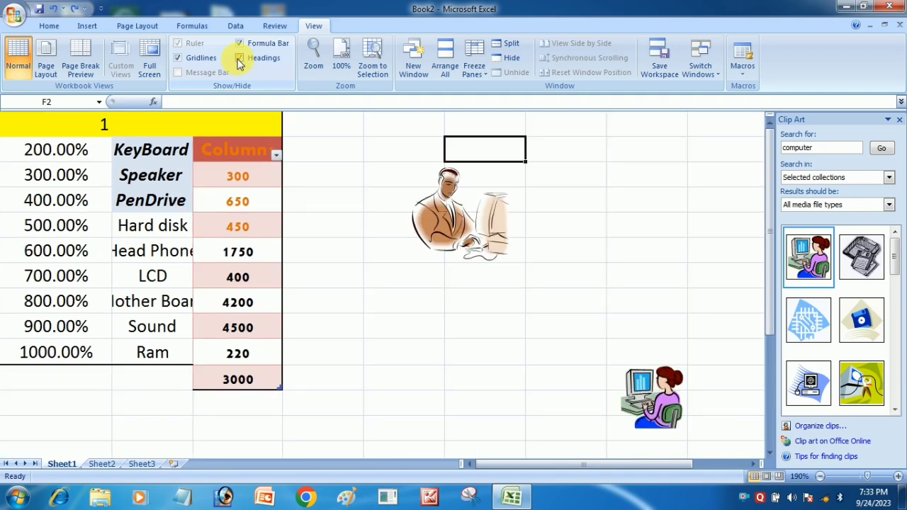
left_click(240, 58)
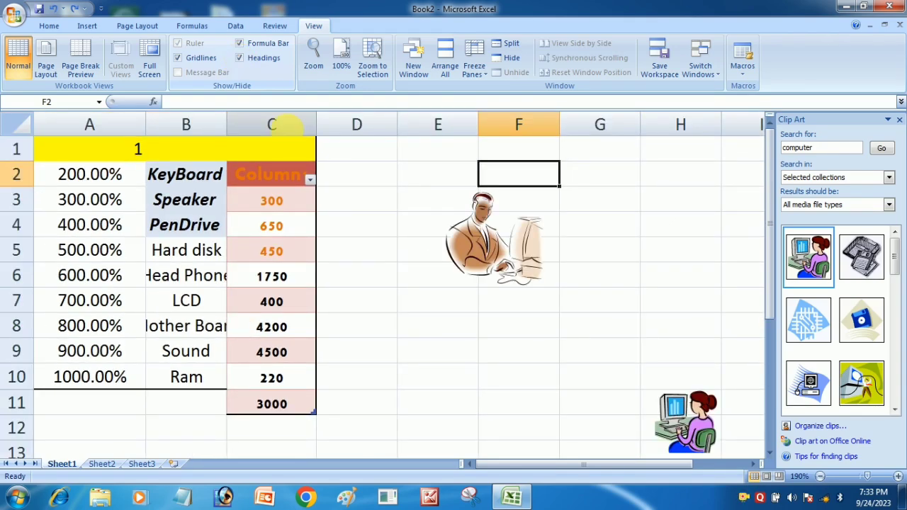
left_click(240, 58)
left_click(241, 58)
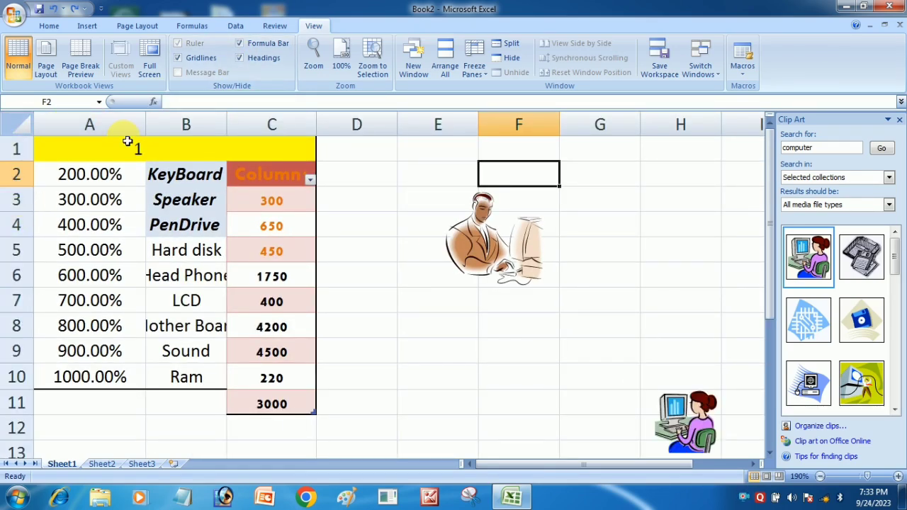
left_click(241, 44)
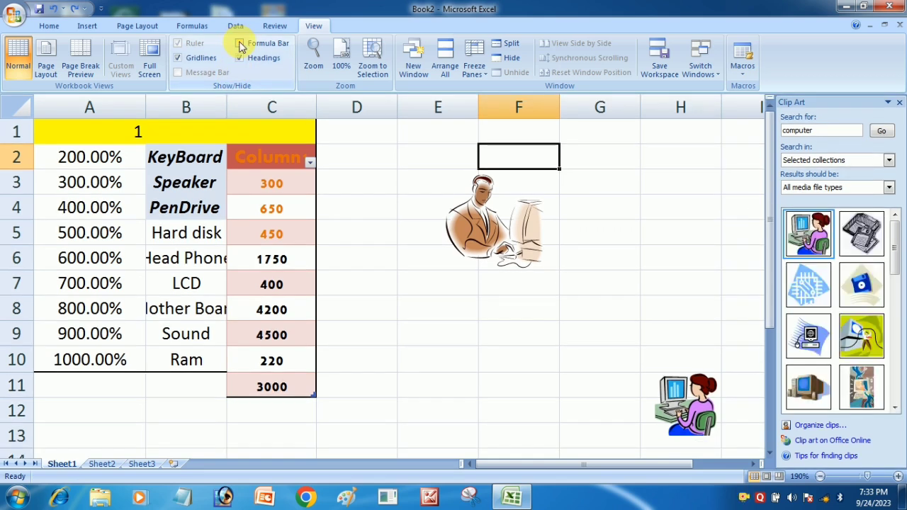
left_click(241, 44)
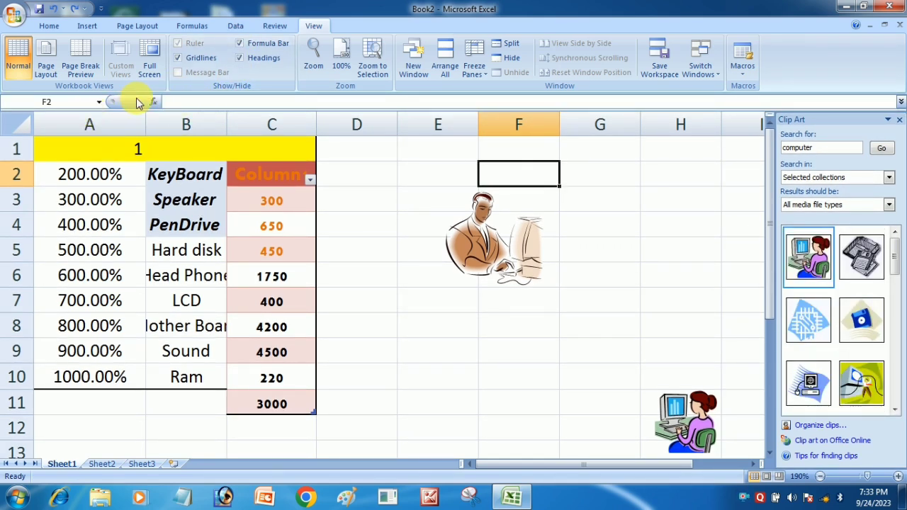
Hide the gridlines, delete the clip art of the man at the computer, and make E2 the active cell
left_click(178, 59)
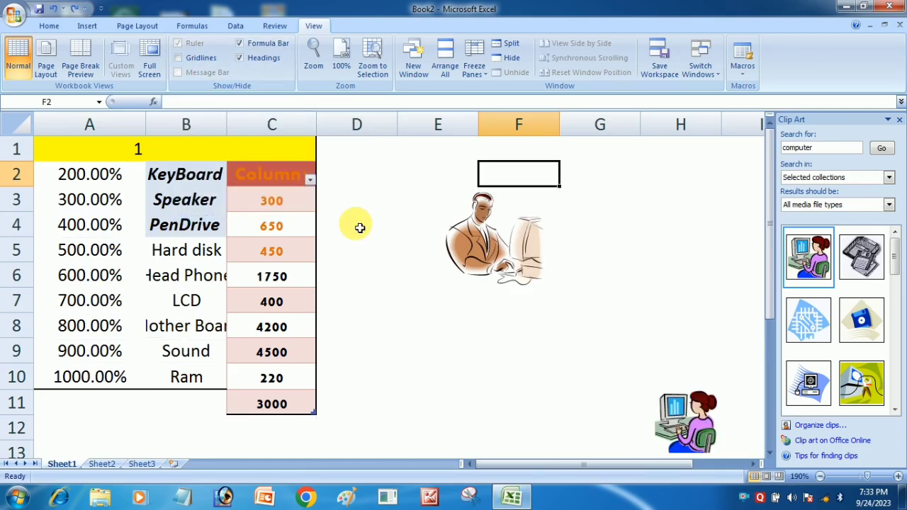
left_click(476, 263)
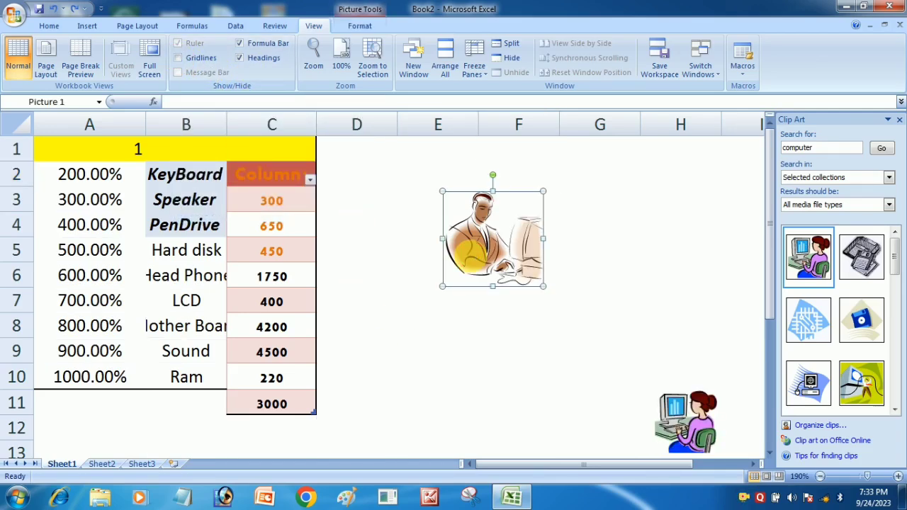
key("Delete")
key("Left")
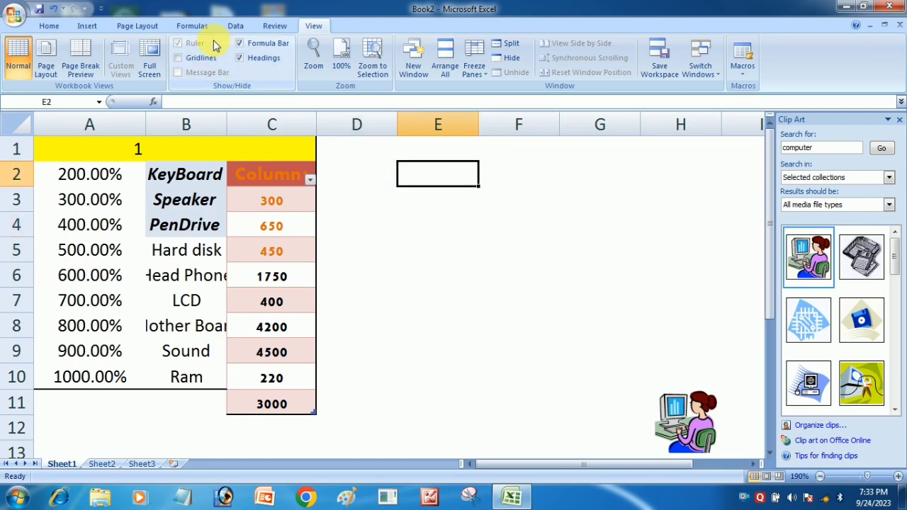
Switch the sheet's gridlines on and off several times, leaving them shown
left_click(178, 59)
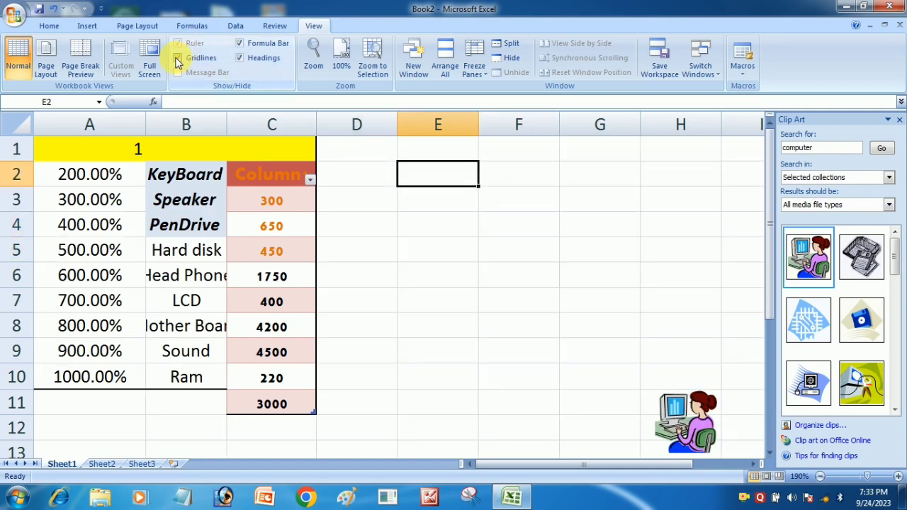
left_click(177, 59)
left_click(178, 58)
left_click(178, 59)
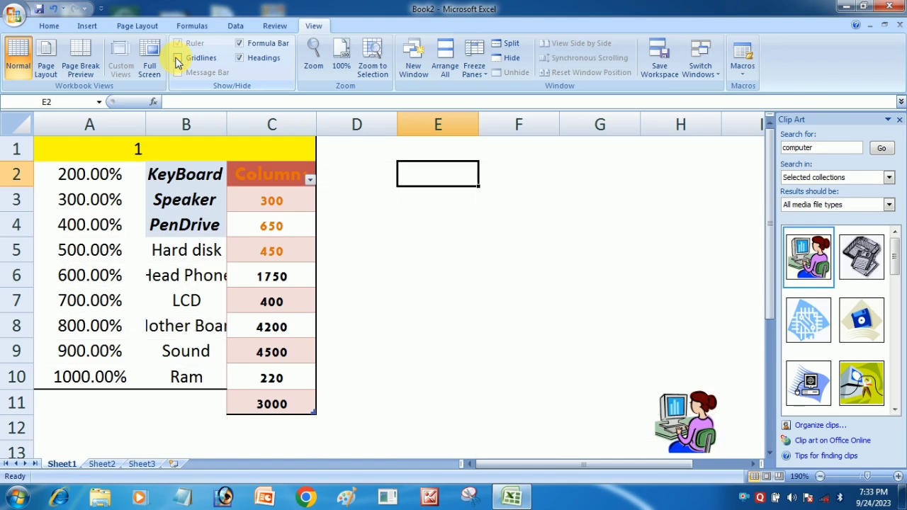
left_click(178, 59)
left_click(178, 59)
left_click(178, 59)
Set the worksheet's zoom magnification to 200%
left_click(316, 57)
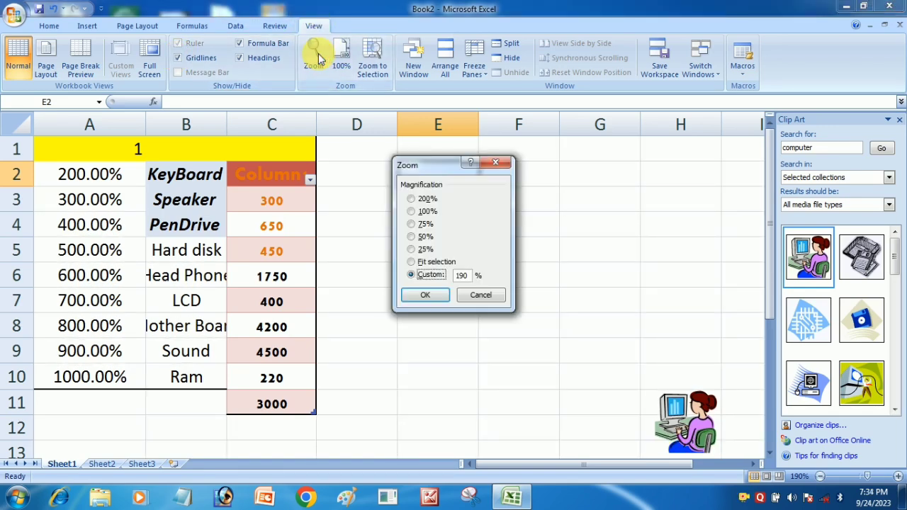
left_click(414, 225)
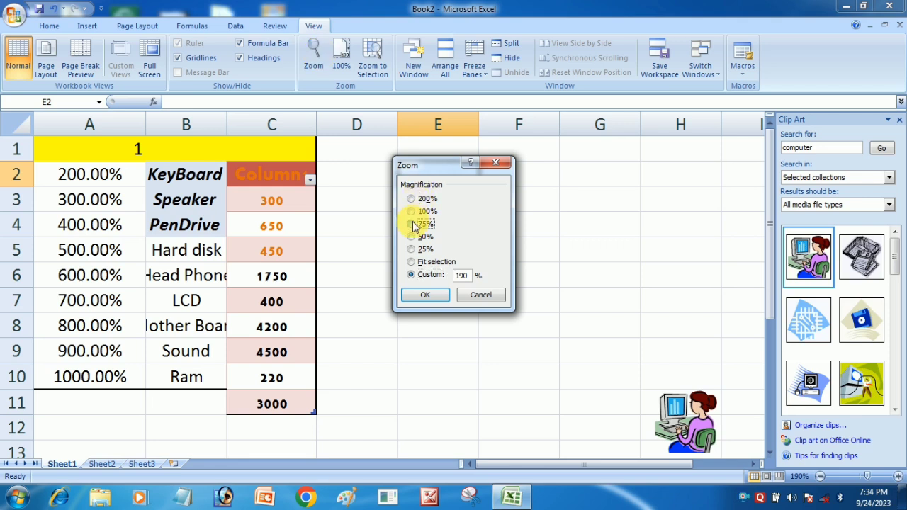
left_click(413, 213)
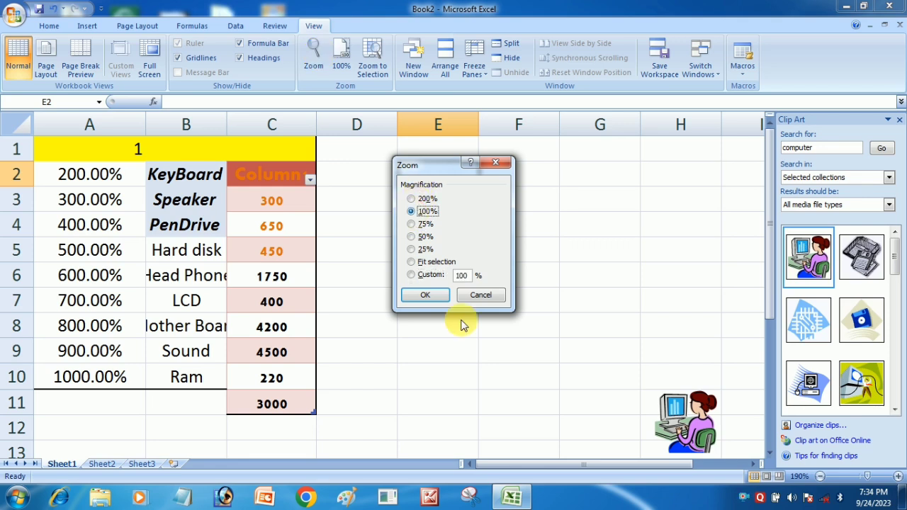
left_click(413, 199)
left_click(429, 296)
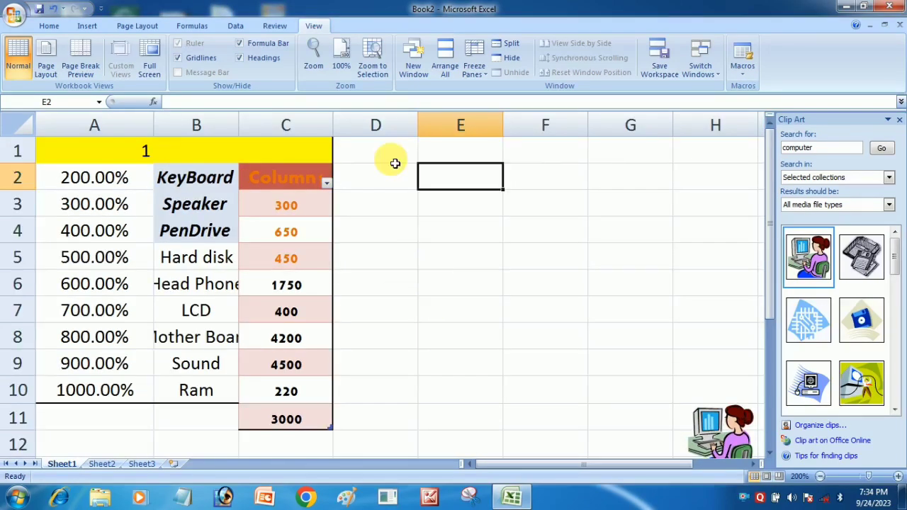
Zoom to the selected cell, select cell D1, and return the sheet to 100% zoom
left_click(385, 56)
left_click(330, 198)
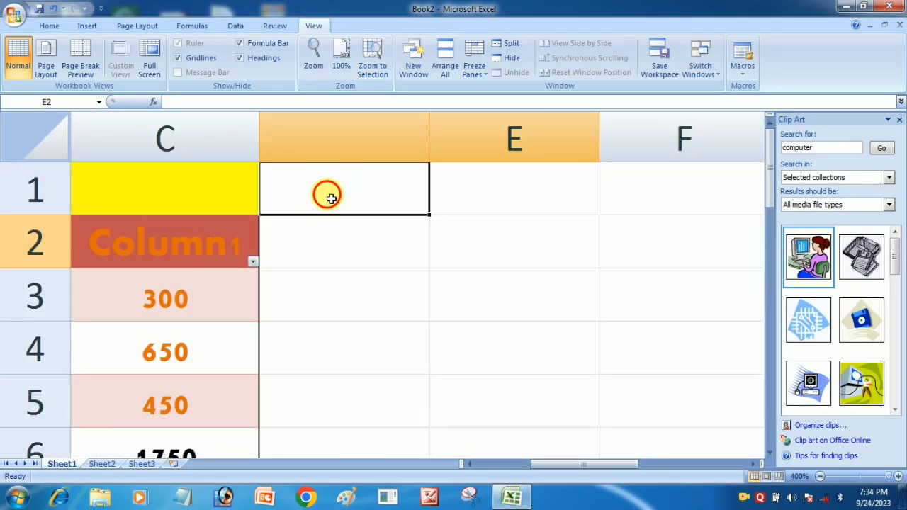
left_click(344, 64)
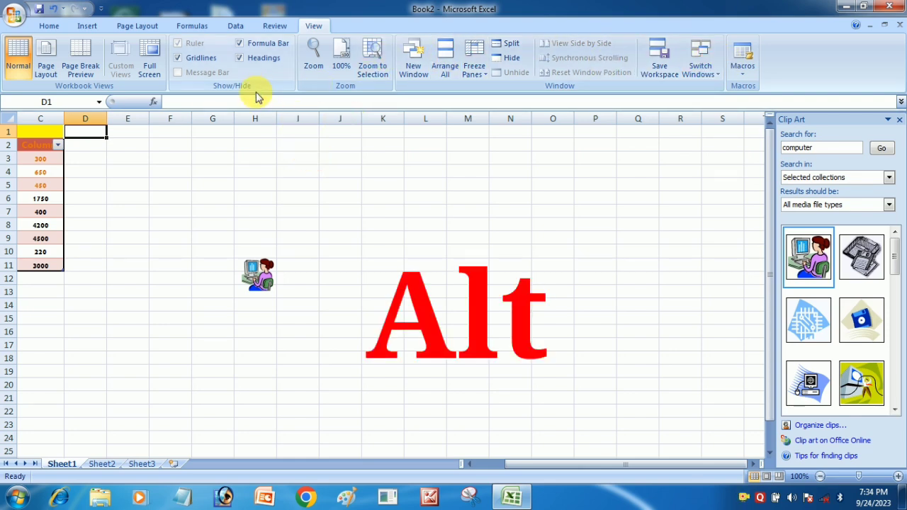
Display the keyboard access tips for the Formulas commands and the Home commands, and dismiss them
key("alt")
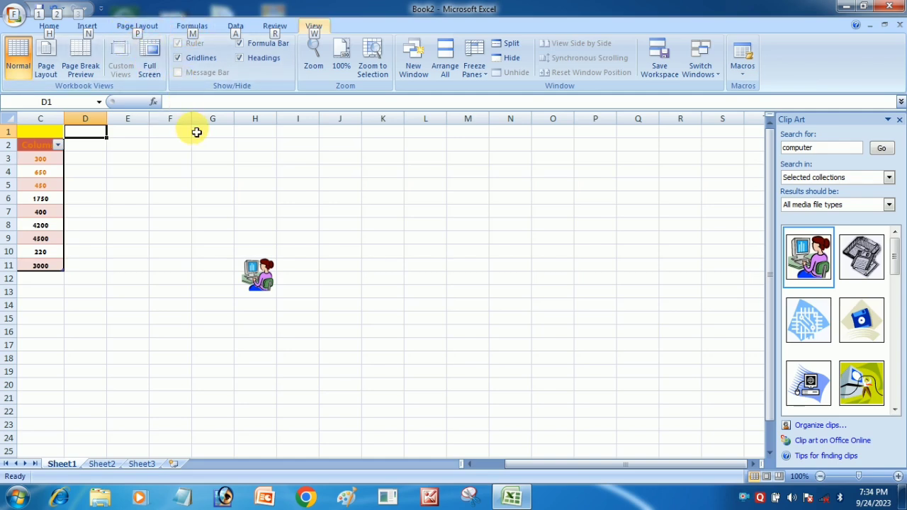
key("m")
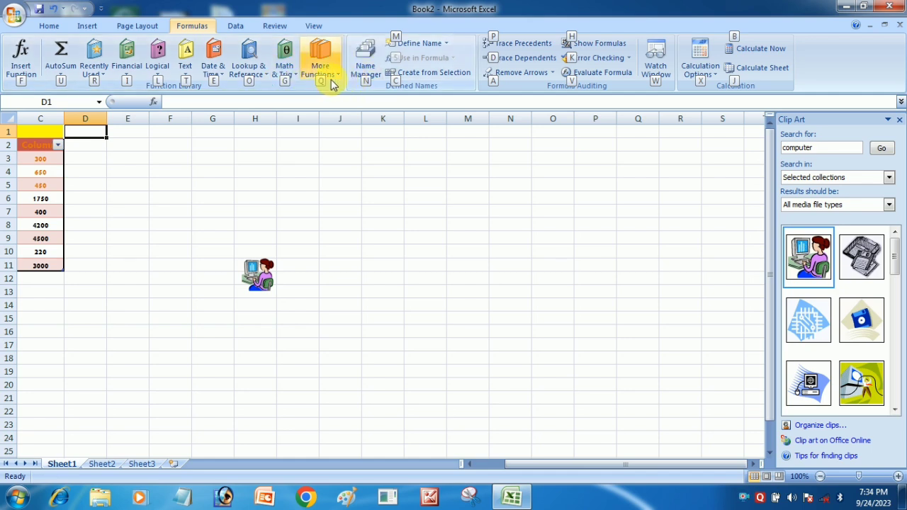
key("alt")
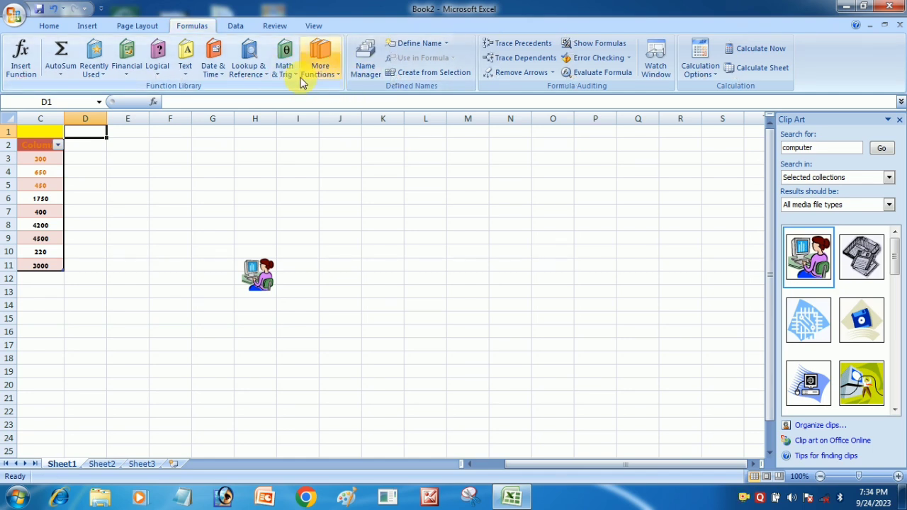
key("alt")
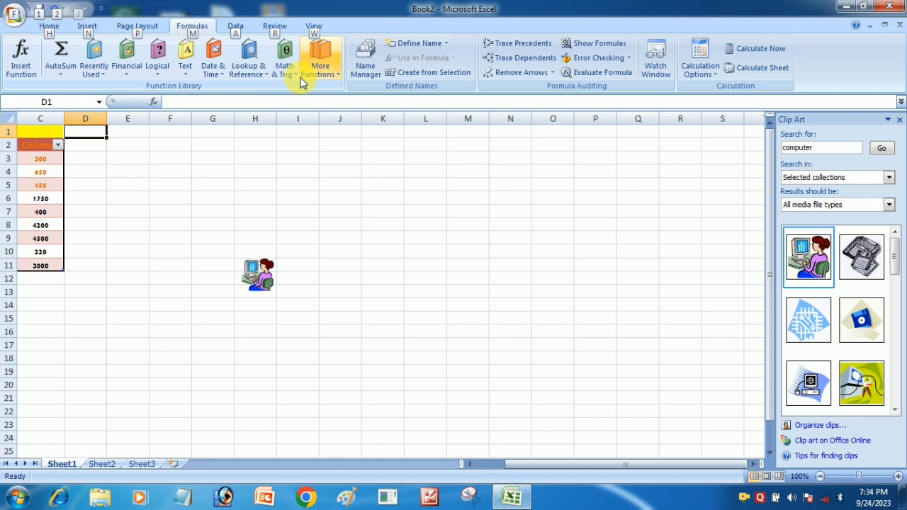
key("h")
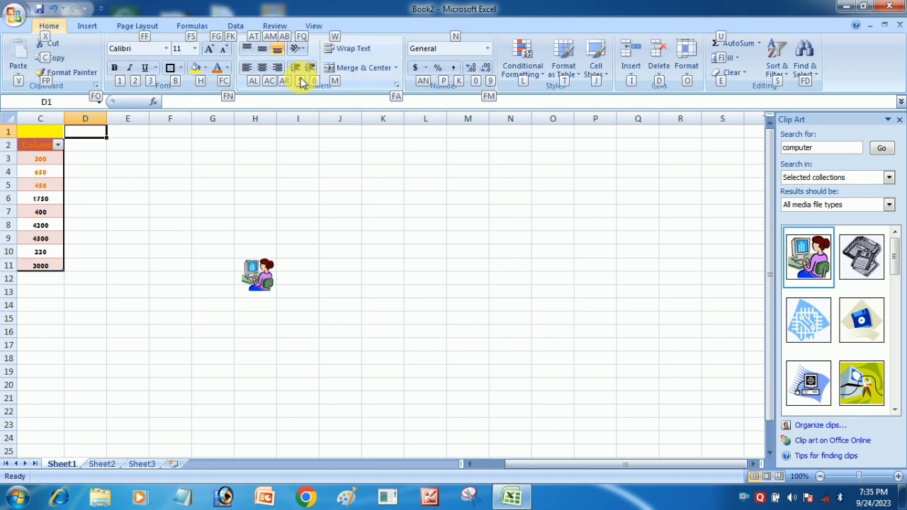
left_click(310, 86)
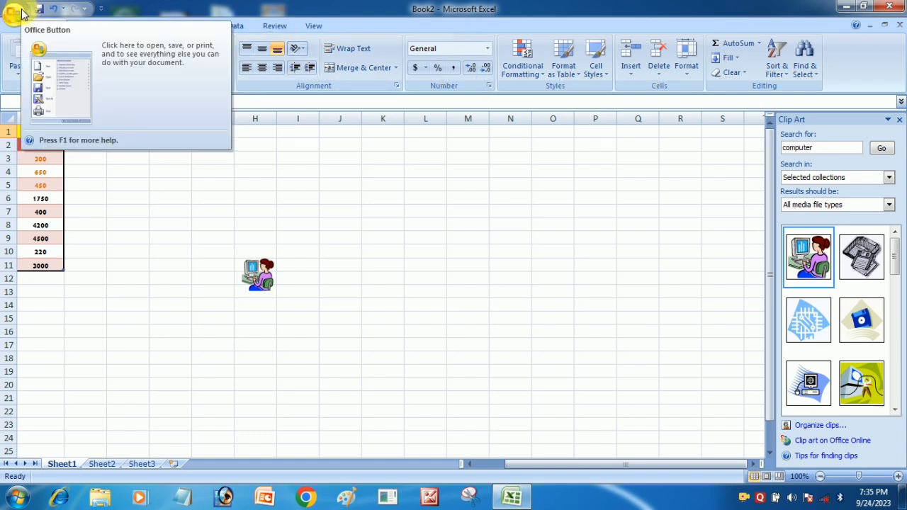
Create a new blank workbook
left_click(15, 13)
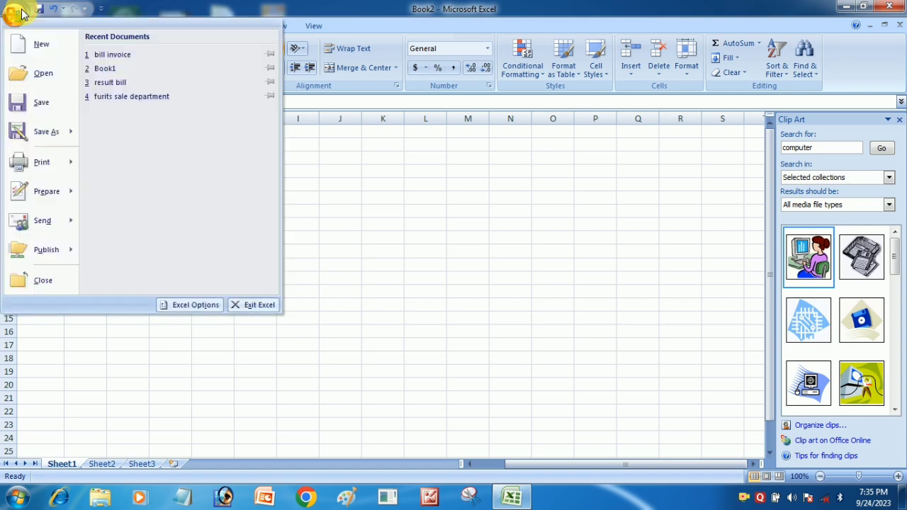
left_click(37, 45)
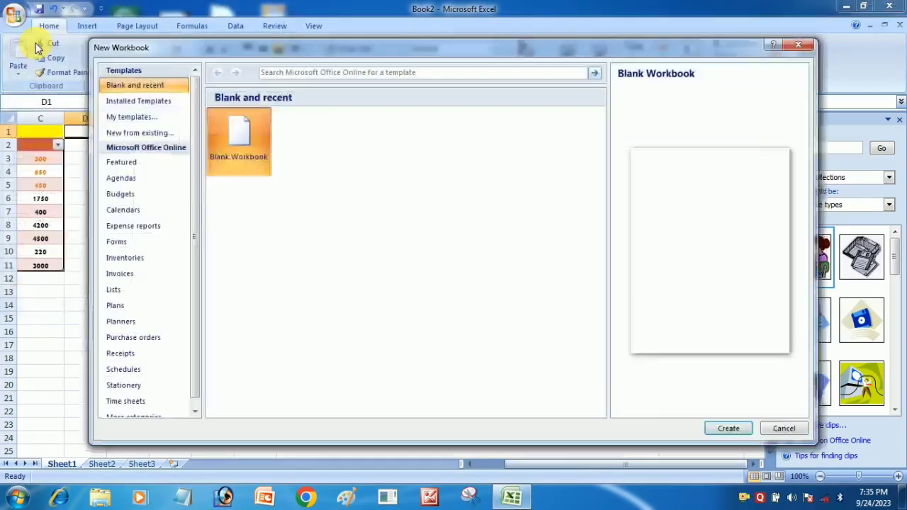
left_click(176, 108)
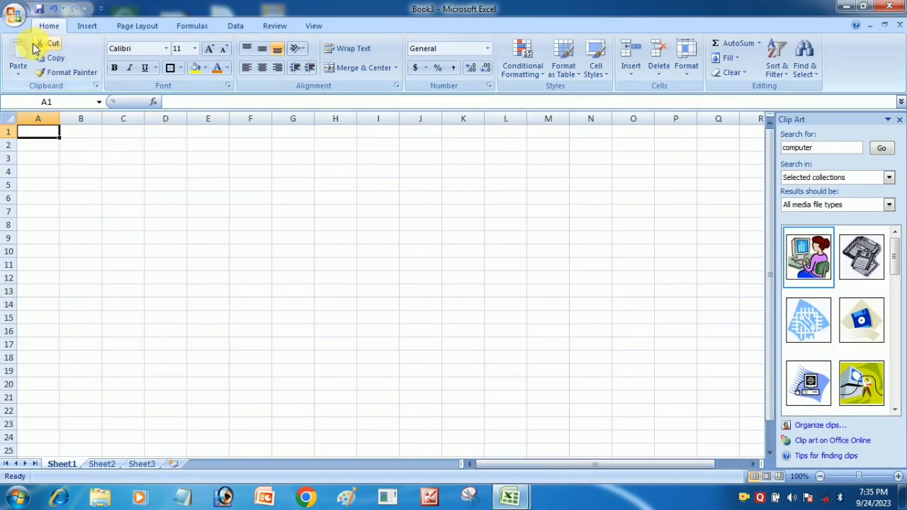
Look through the Save As and Print options and try to preview the printout of the empty sheet
left_click(13, 17)
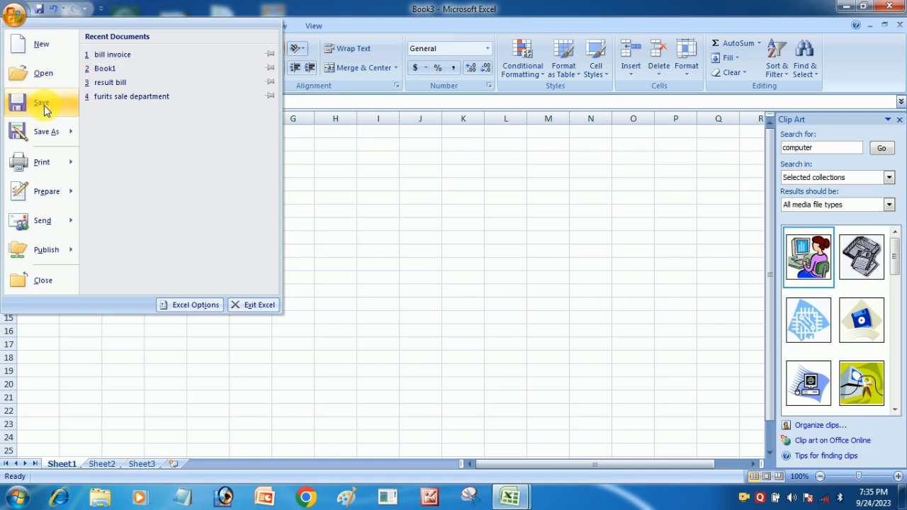
mouse_move(46, 129)
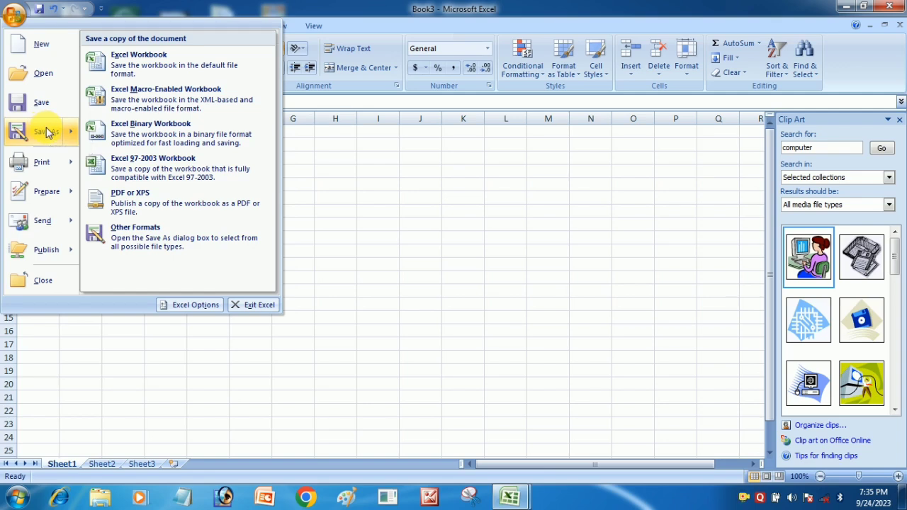
mouse_move(49, 164)
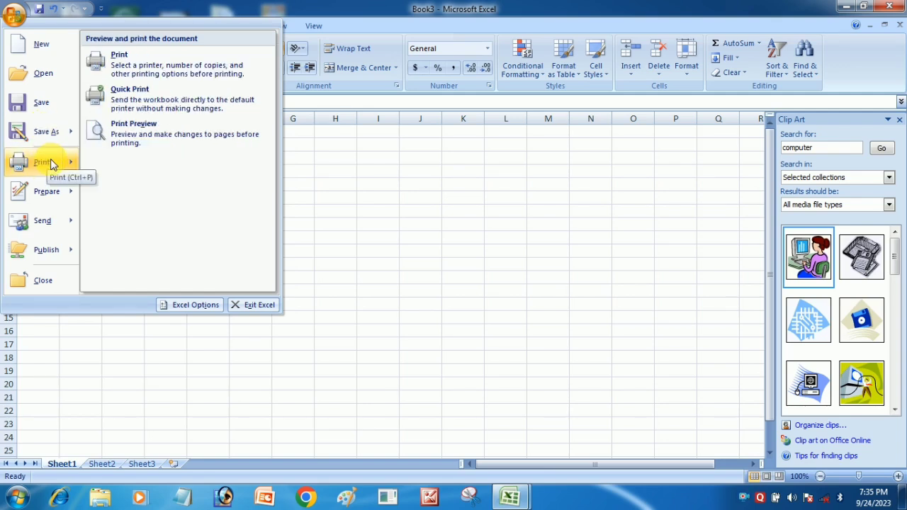
left_click(115, 139)
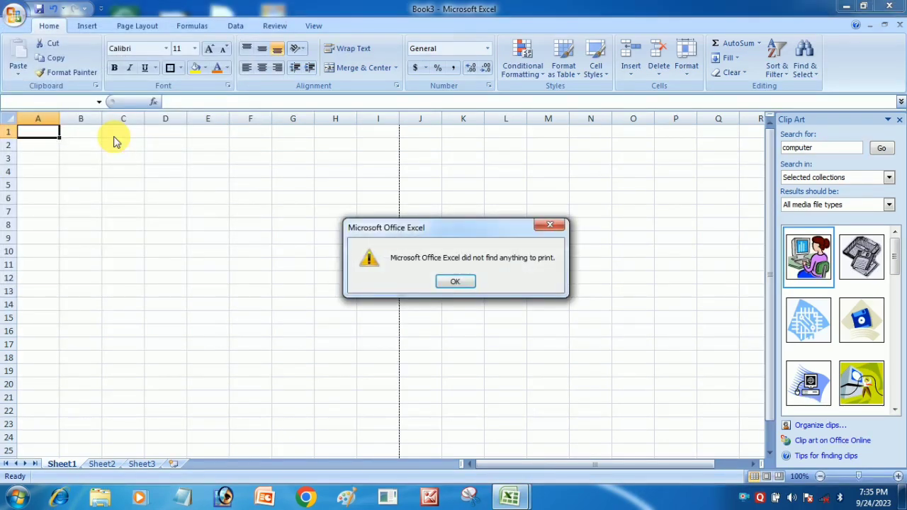
left_click(550, 225)
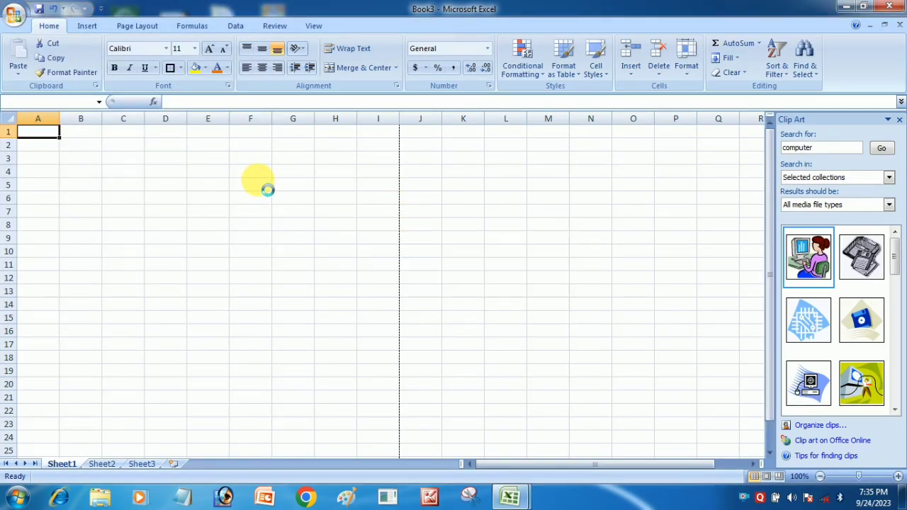
Enter the sample text dknlds in F5, jjdj in B5 and jdjs in D4
left_click(262, 184)
type("dknlds")
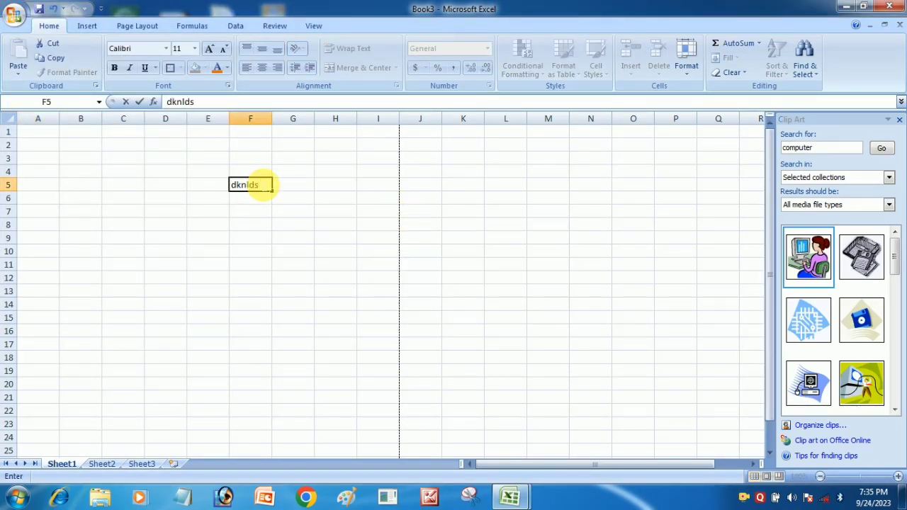
left_click(82, 185)
type("jjd")
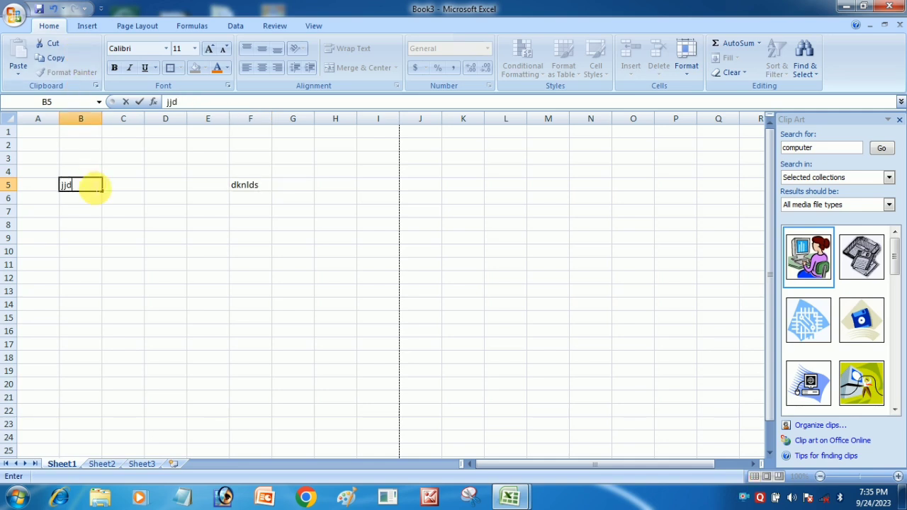
type("j")
left_click(175, 171)
type("jdj")
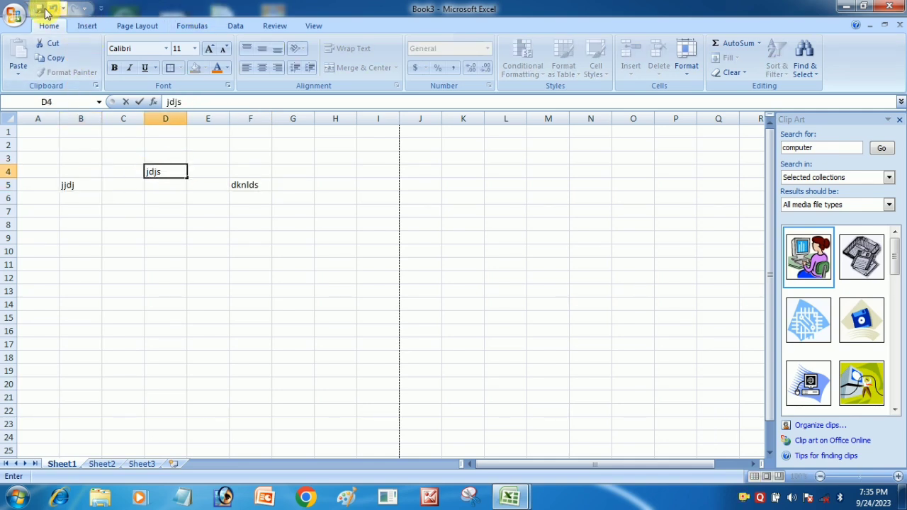
left_click(23, 17)
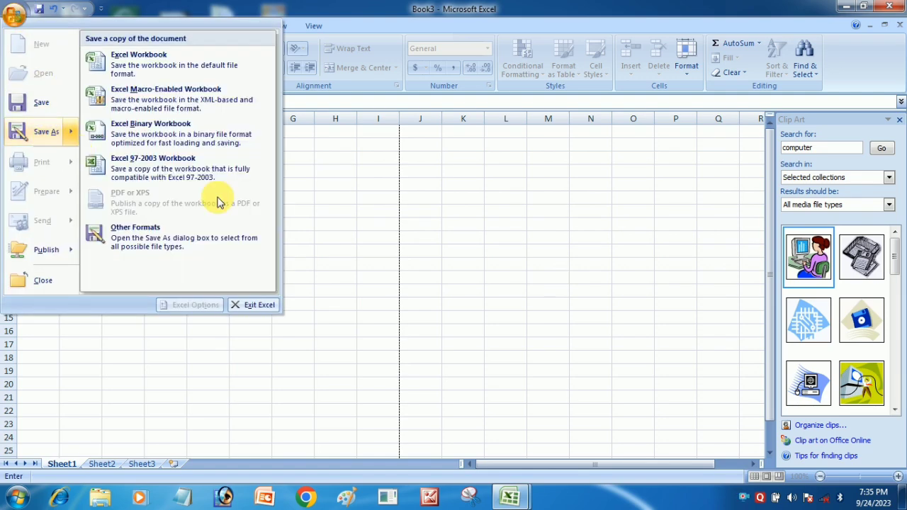
left_click(225, 177)
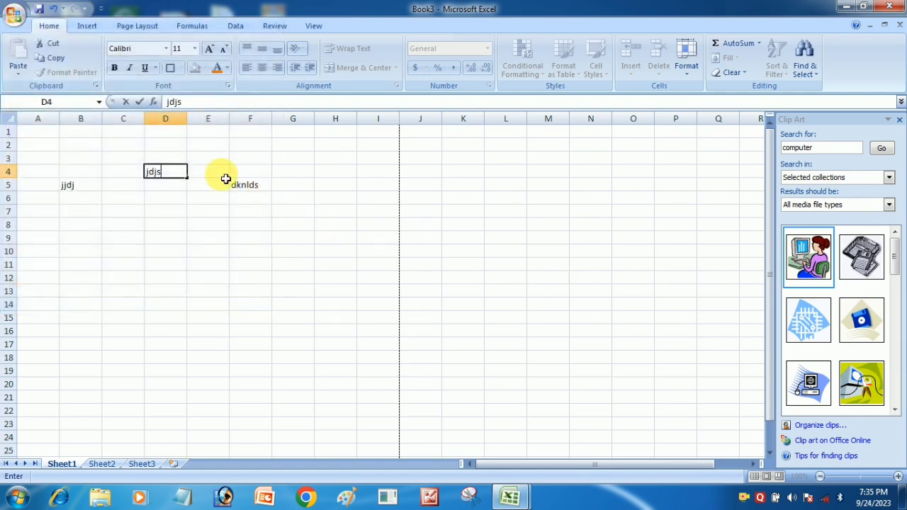
left_click(224, 177)
left_click(158, 175)
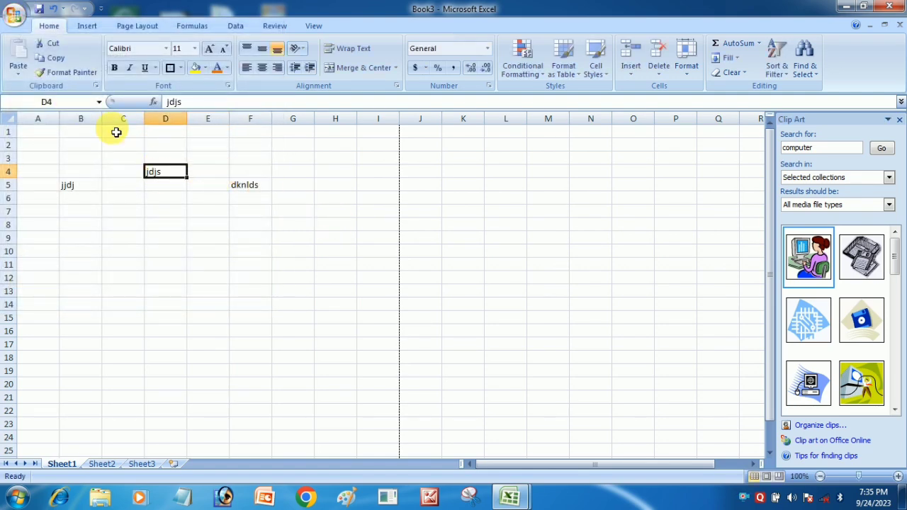
Open the print preview of the sample text, zoom the page in and out, and close the preview
left_click(15, 17)
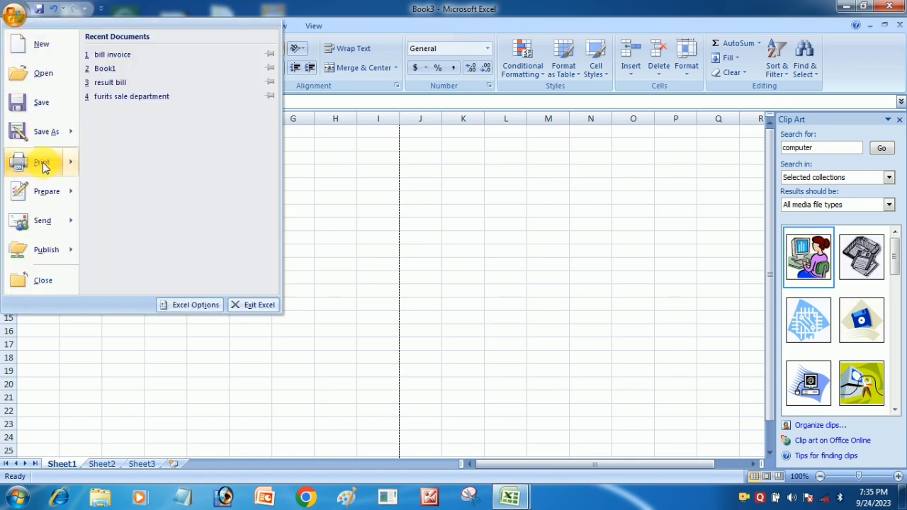
mouse_move(44, 168)
left_click(145, 124)
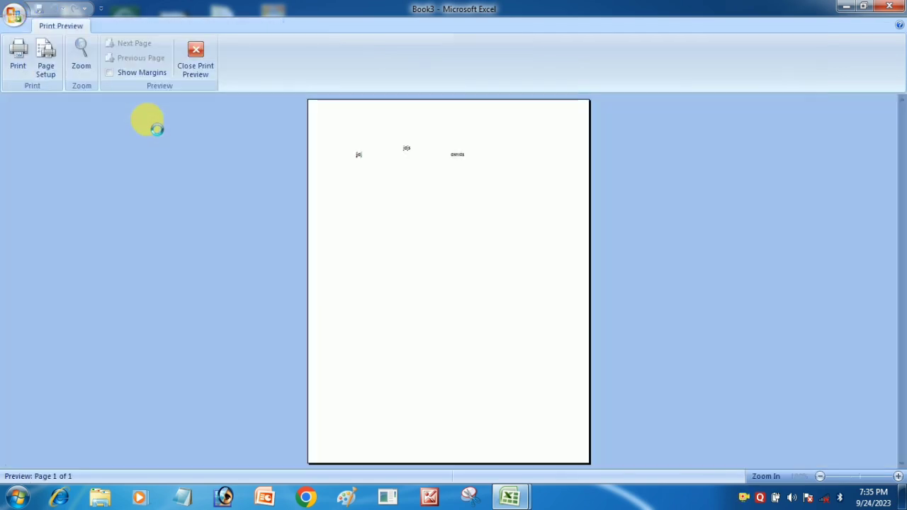
left_click(500, 155)
left_click(494, 149)
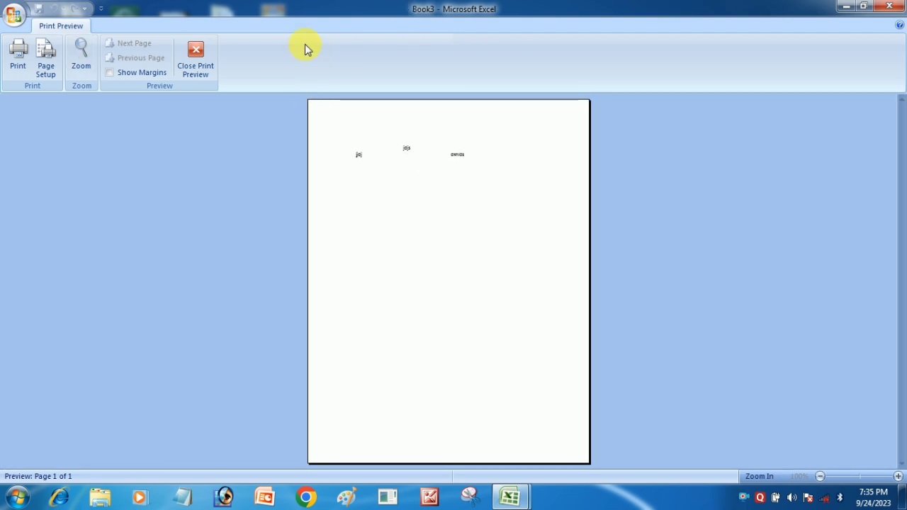
left_click(196, 56)
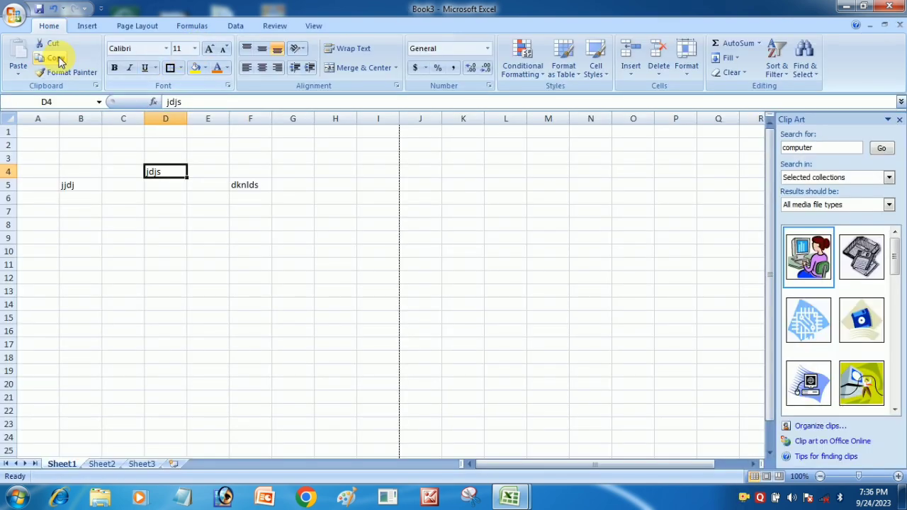
Look through the Print, Prepare, Send and Publish options, then start closing the workbook and cancel without saving
left_click(14, 14)
mouse_move(49, 165)
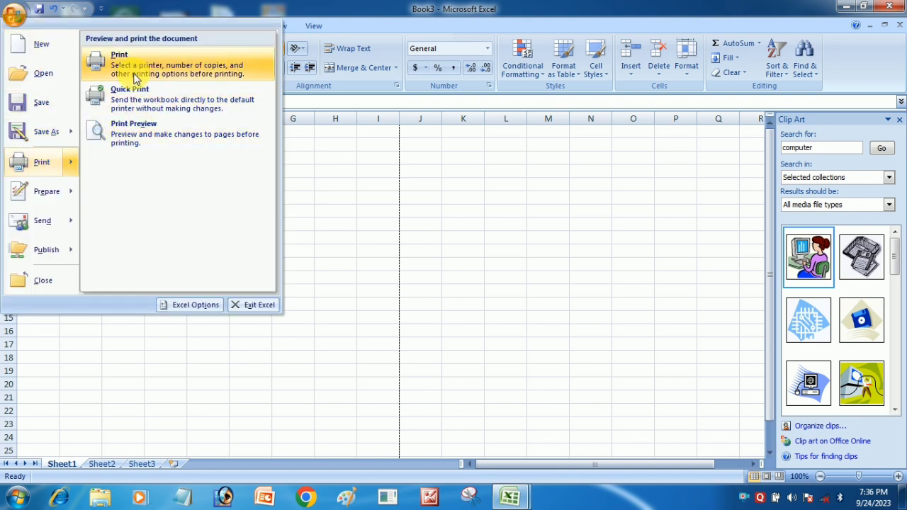
mouse_move(55, 189)
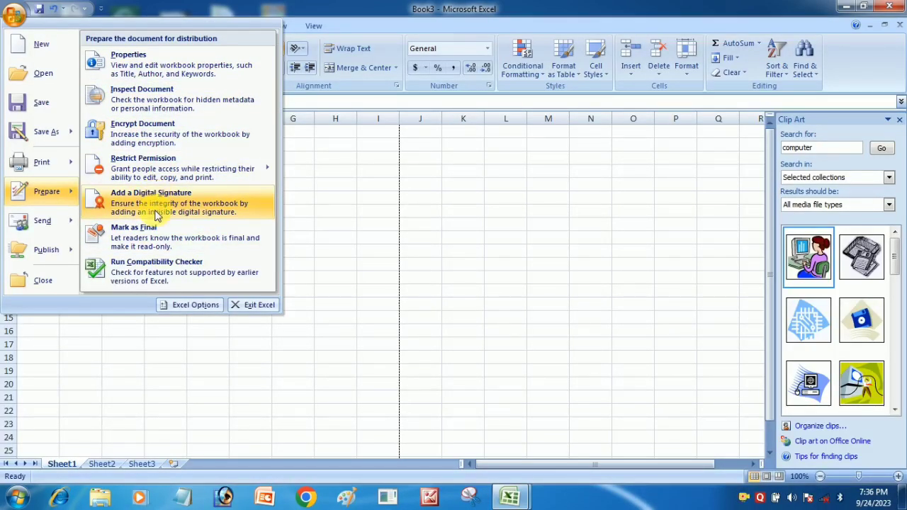
mouse_move(60, 221)
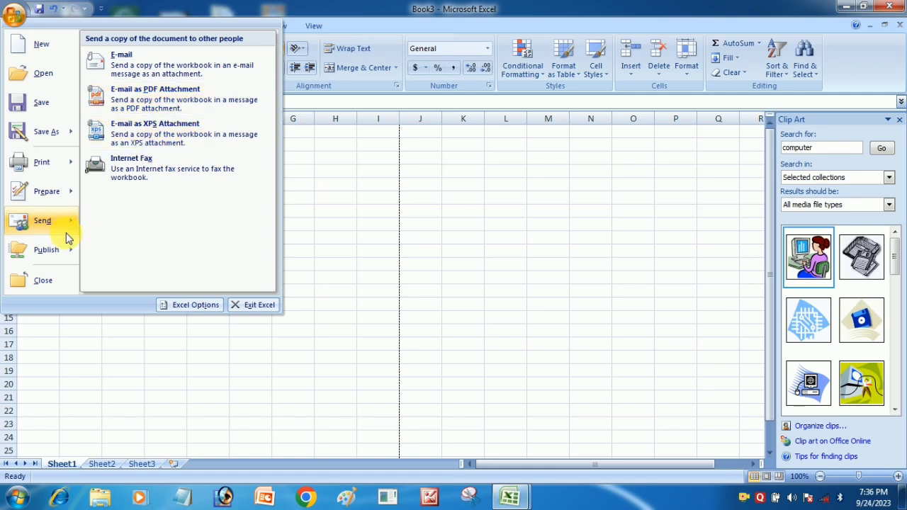
mouse_move(59, 249)
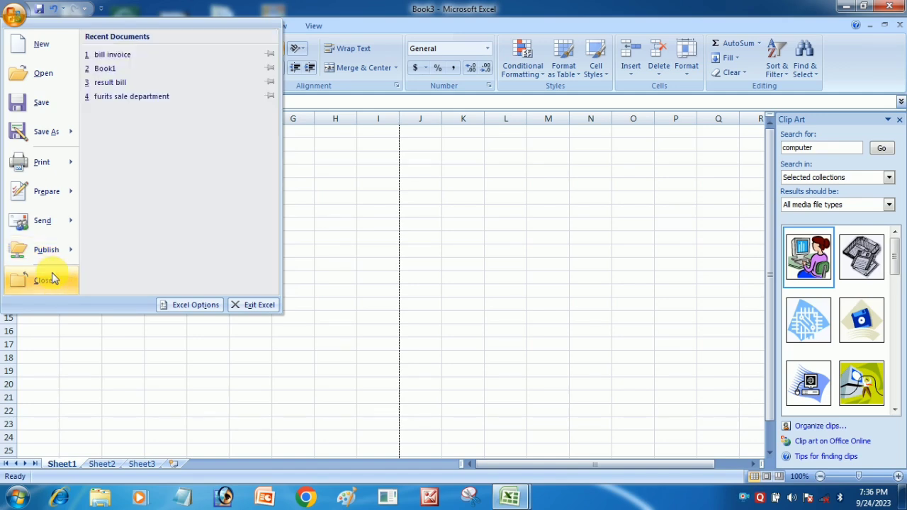
left_click(52, 273)
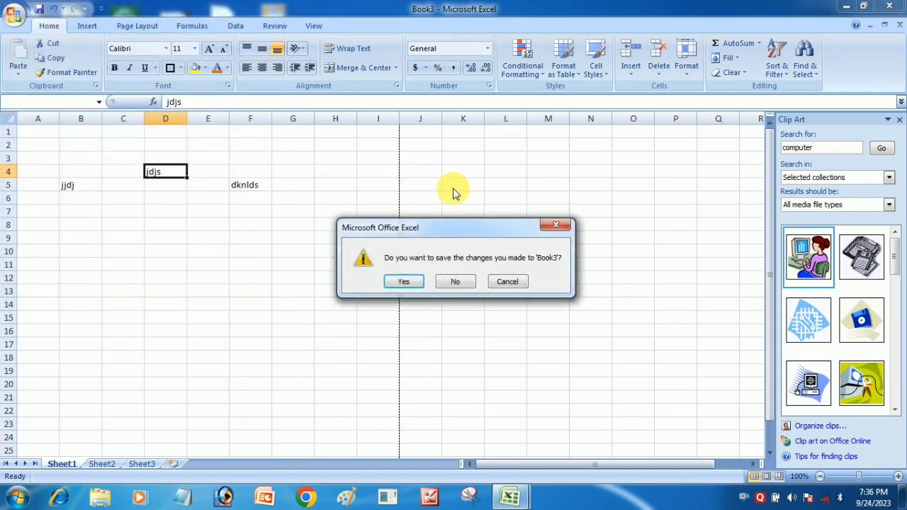
left_click(507, 282)
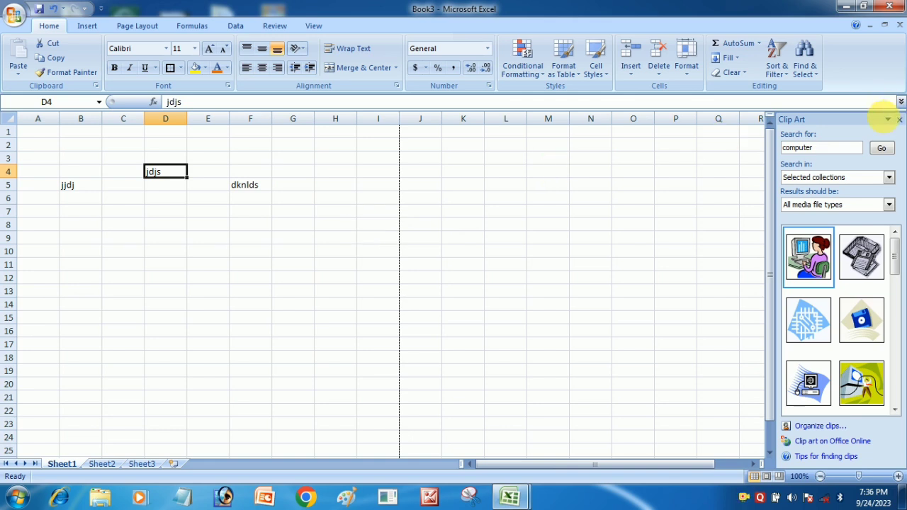
Close the Clip Art pane and scroll the sheet down and across to show more rows and columns
left_click(900, 119)
left_click_drag(898, 184, 901, 292)
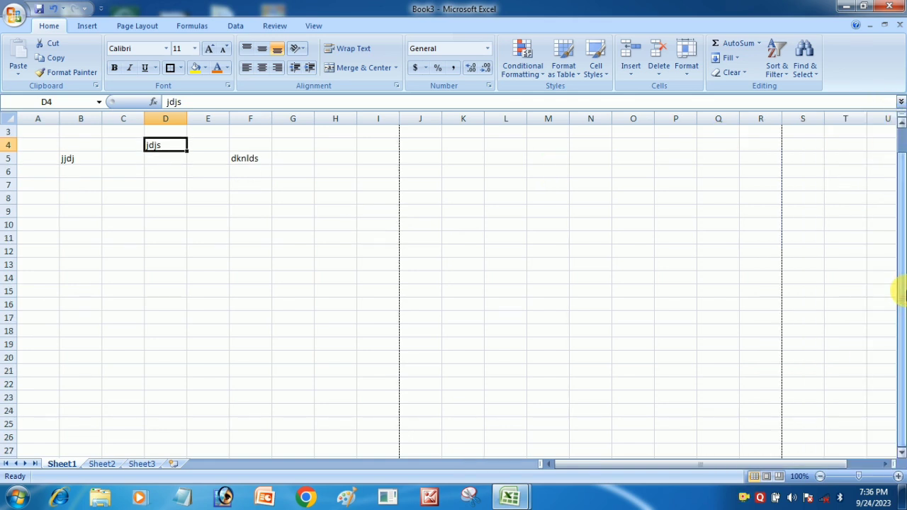
left_click_drag(792, 463, 864, 462)
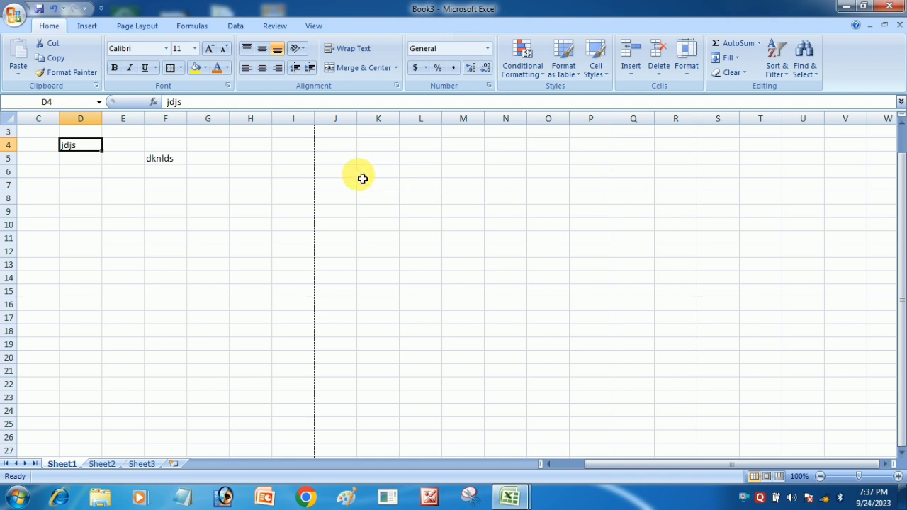
Enter 1 in J6, fill it down to J517 as an increasing number series, and check the end of the list
left_click(340, 170)
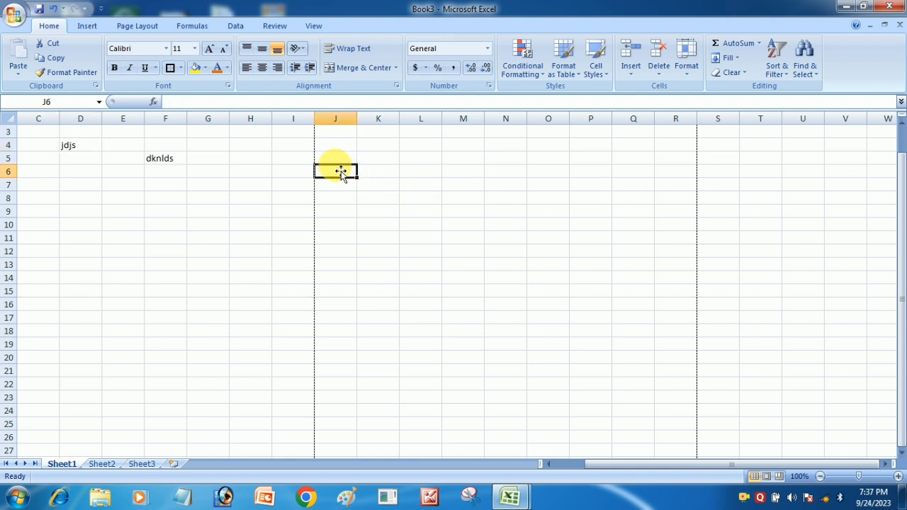
type("1")
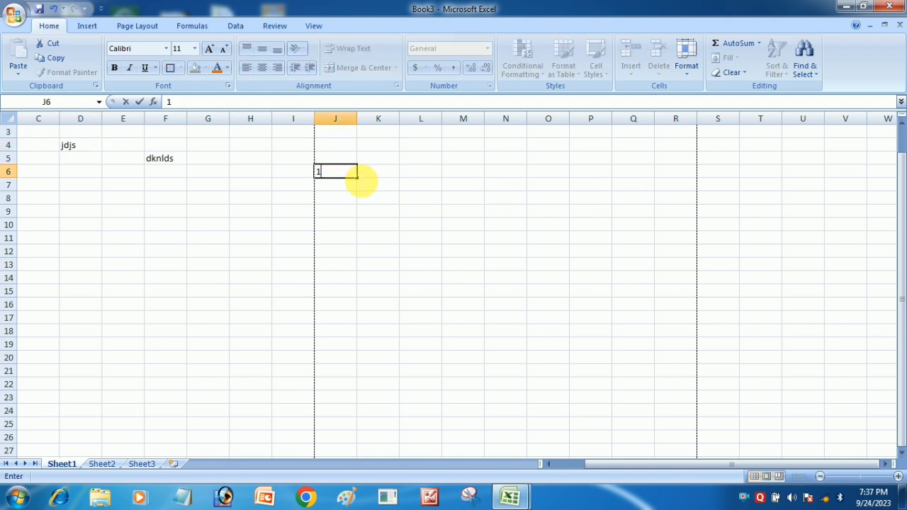
left_click_drag(360, 178, 366, 453)
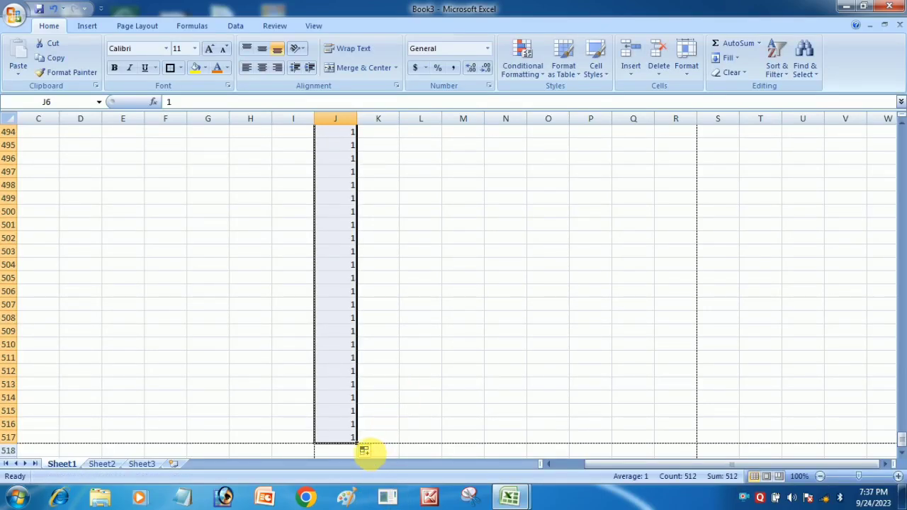
left_click(364, 451)
left_click(397, 405)
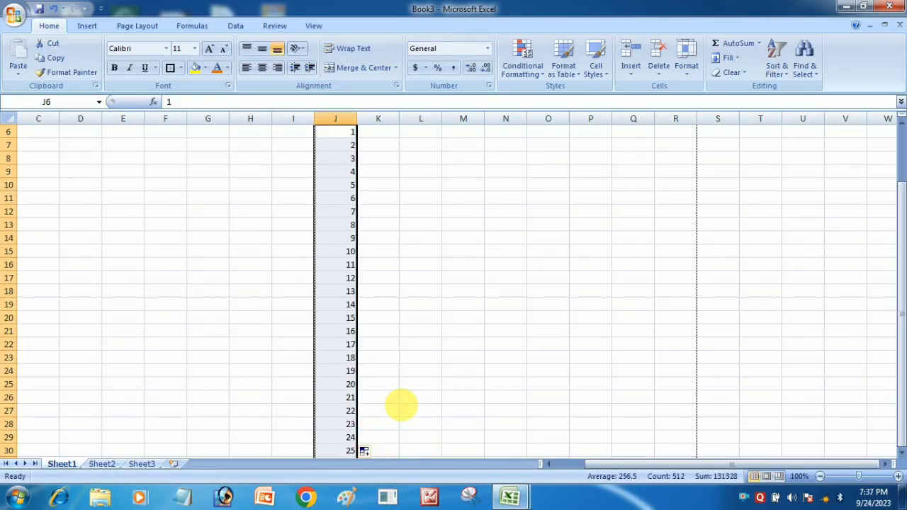
left_click(425, 385)
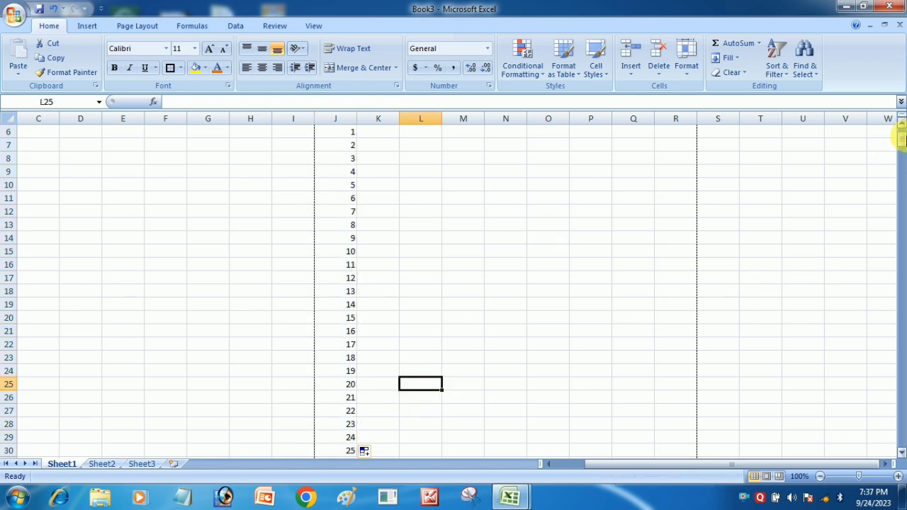
left_click_drag(901, 141, 899, 451)
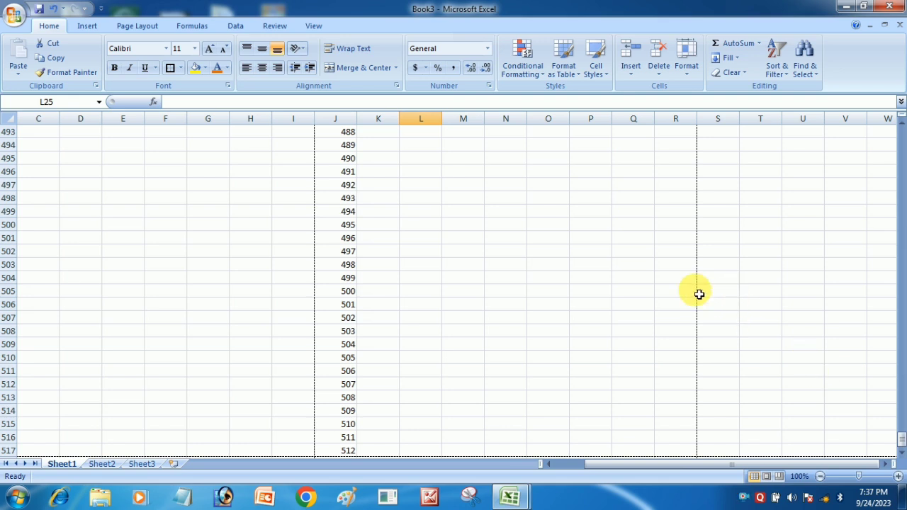
Undo the number series and the entry in J6, and select cell O15
key("ctrl+z")
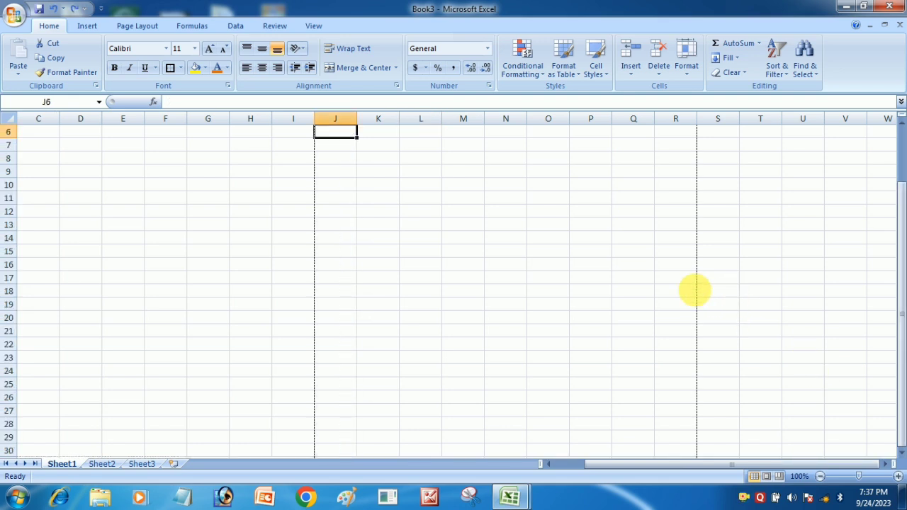
left_click(556, 256)
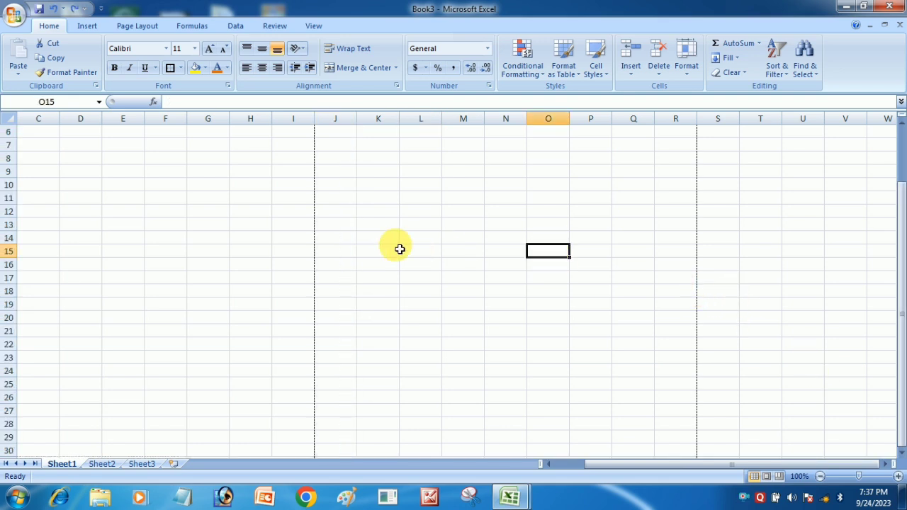